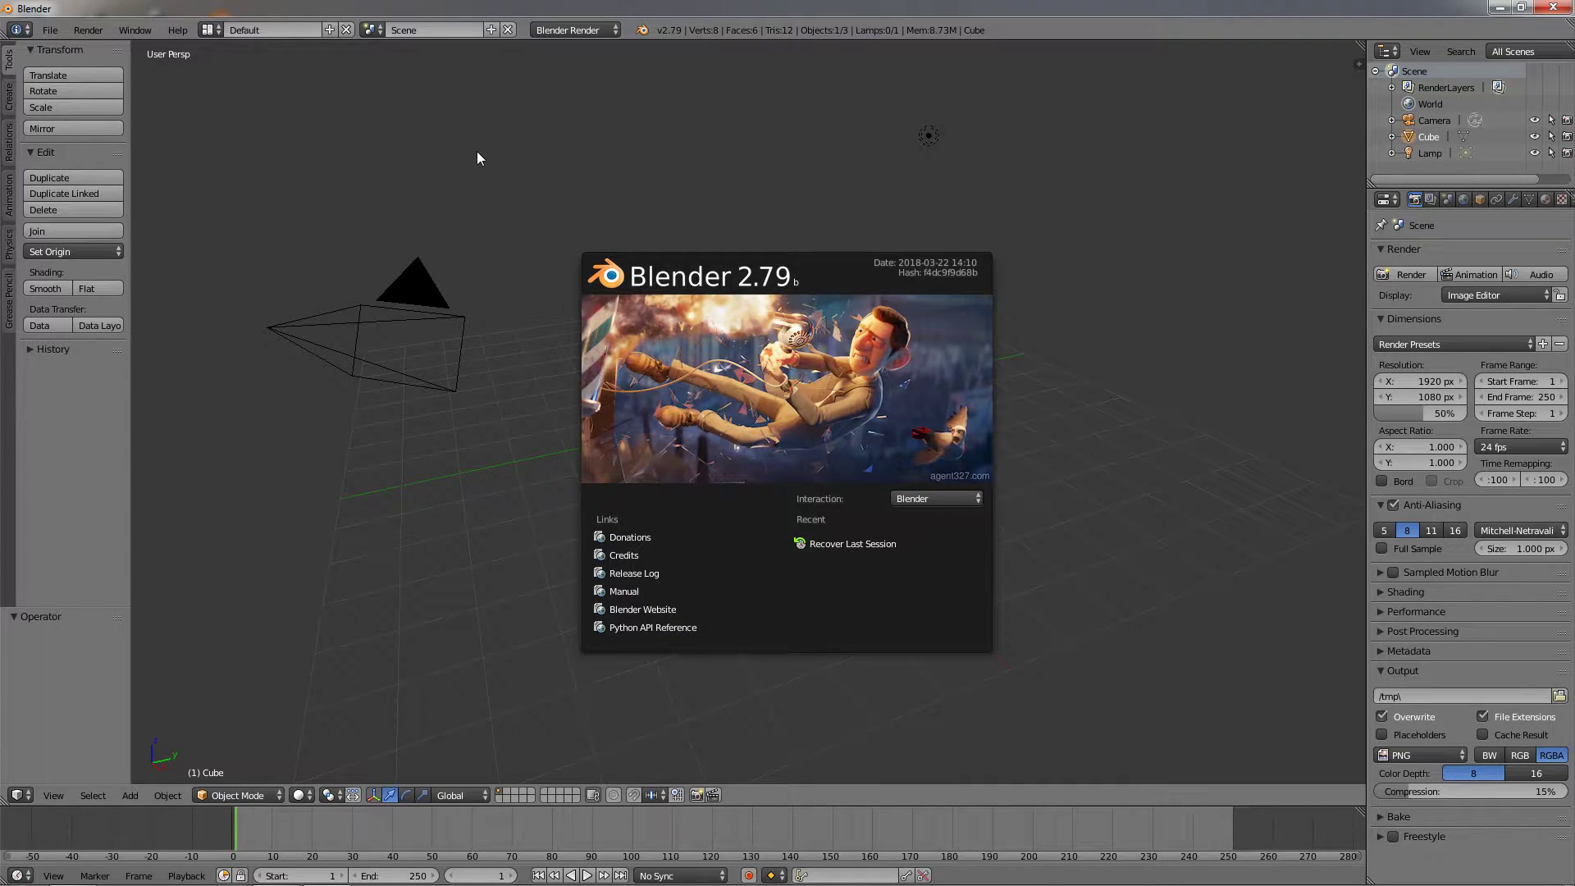
Step: Switch to the Video Editing layout and make the top-left area a Properties editor
click(213, 31)
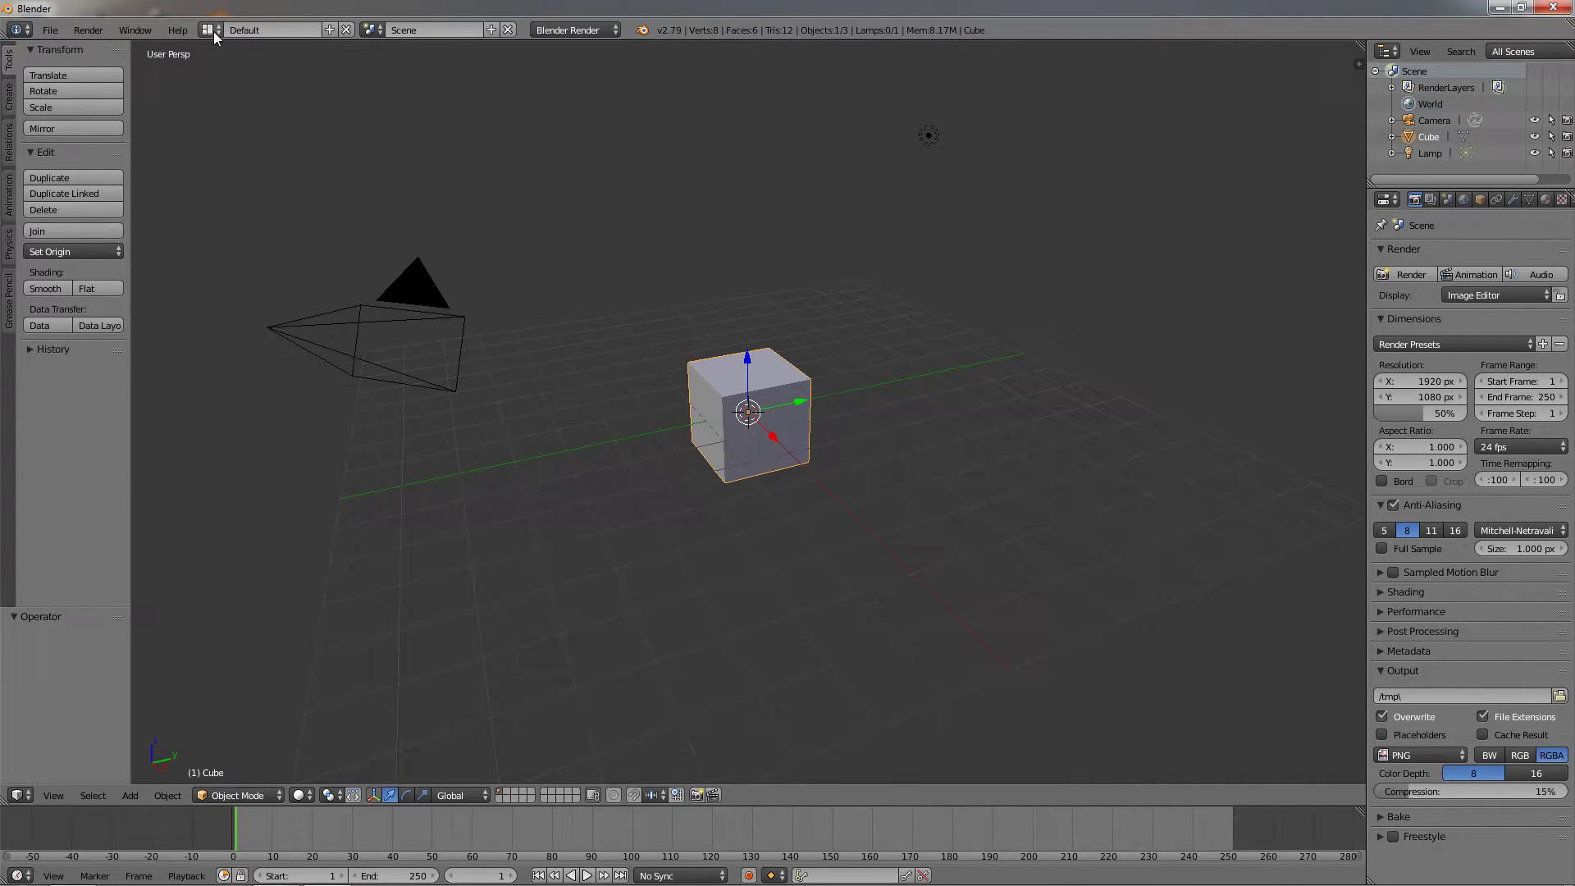
click(210, 32)
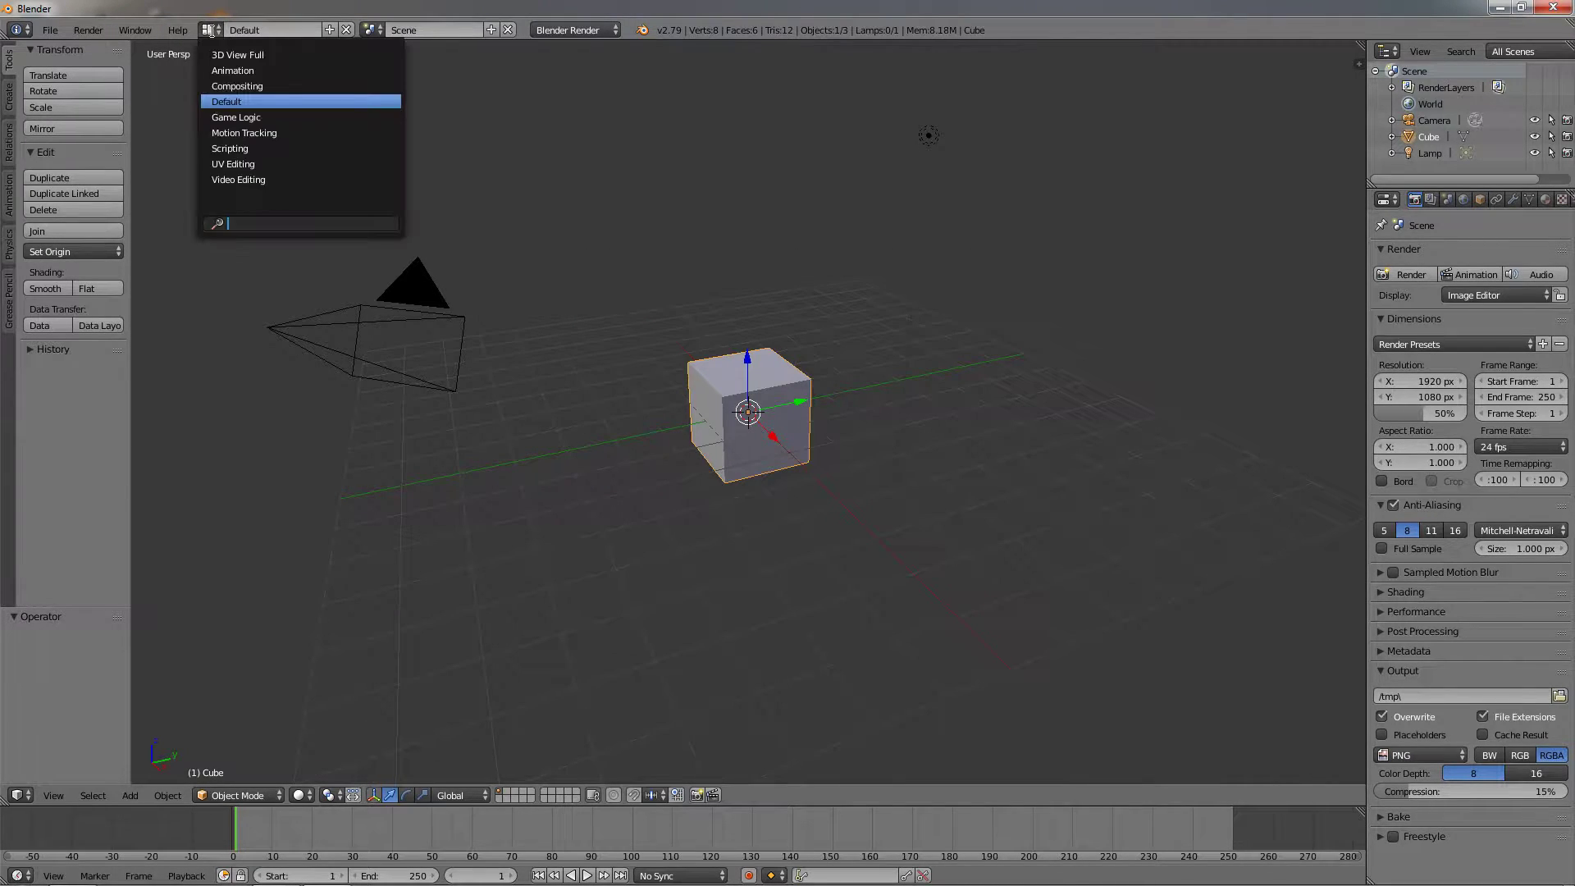
click(249, 179)
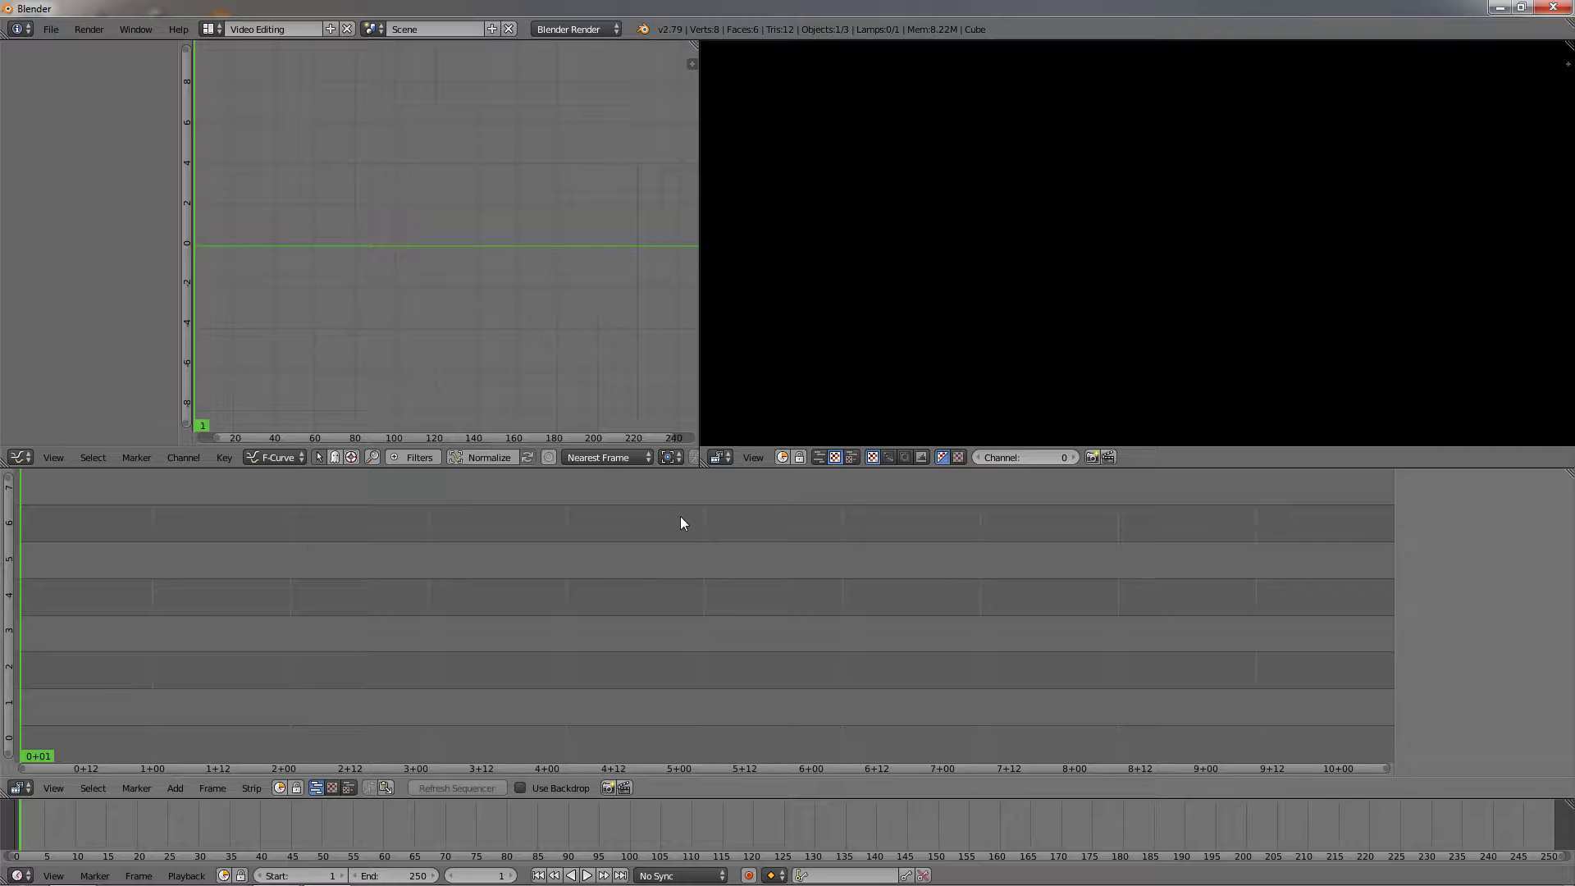
click(21, 457)
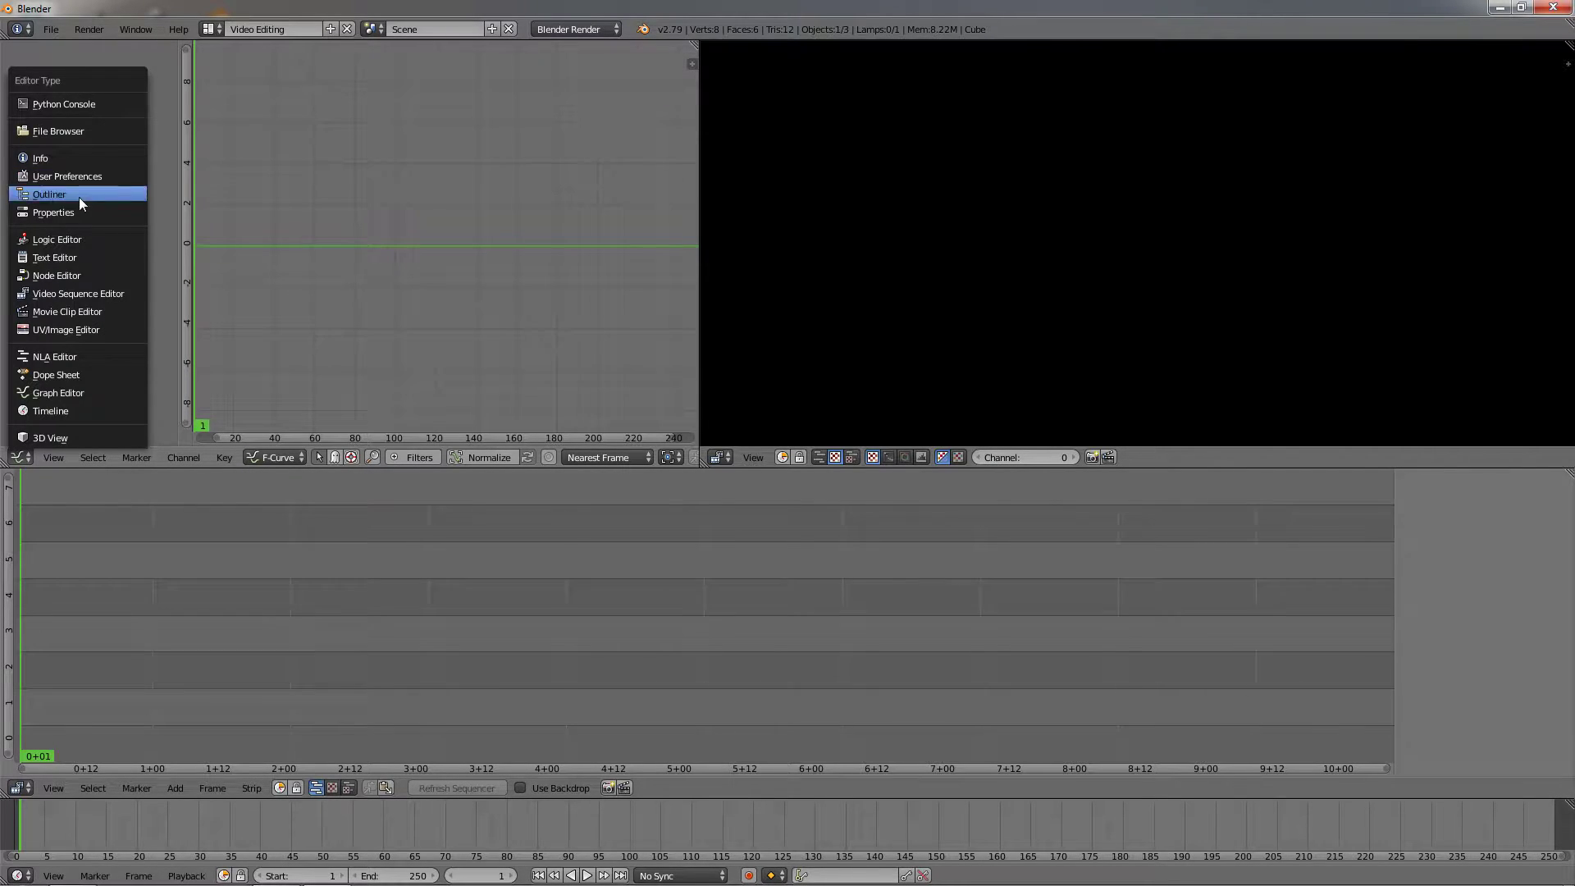
click(57, 211)
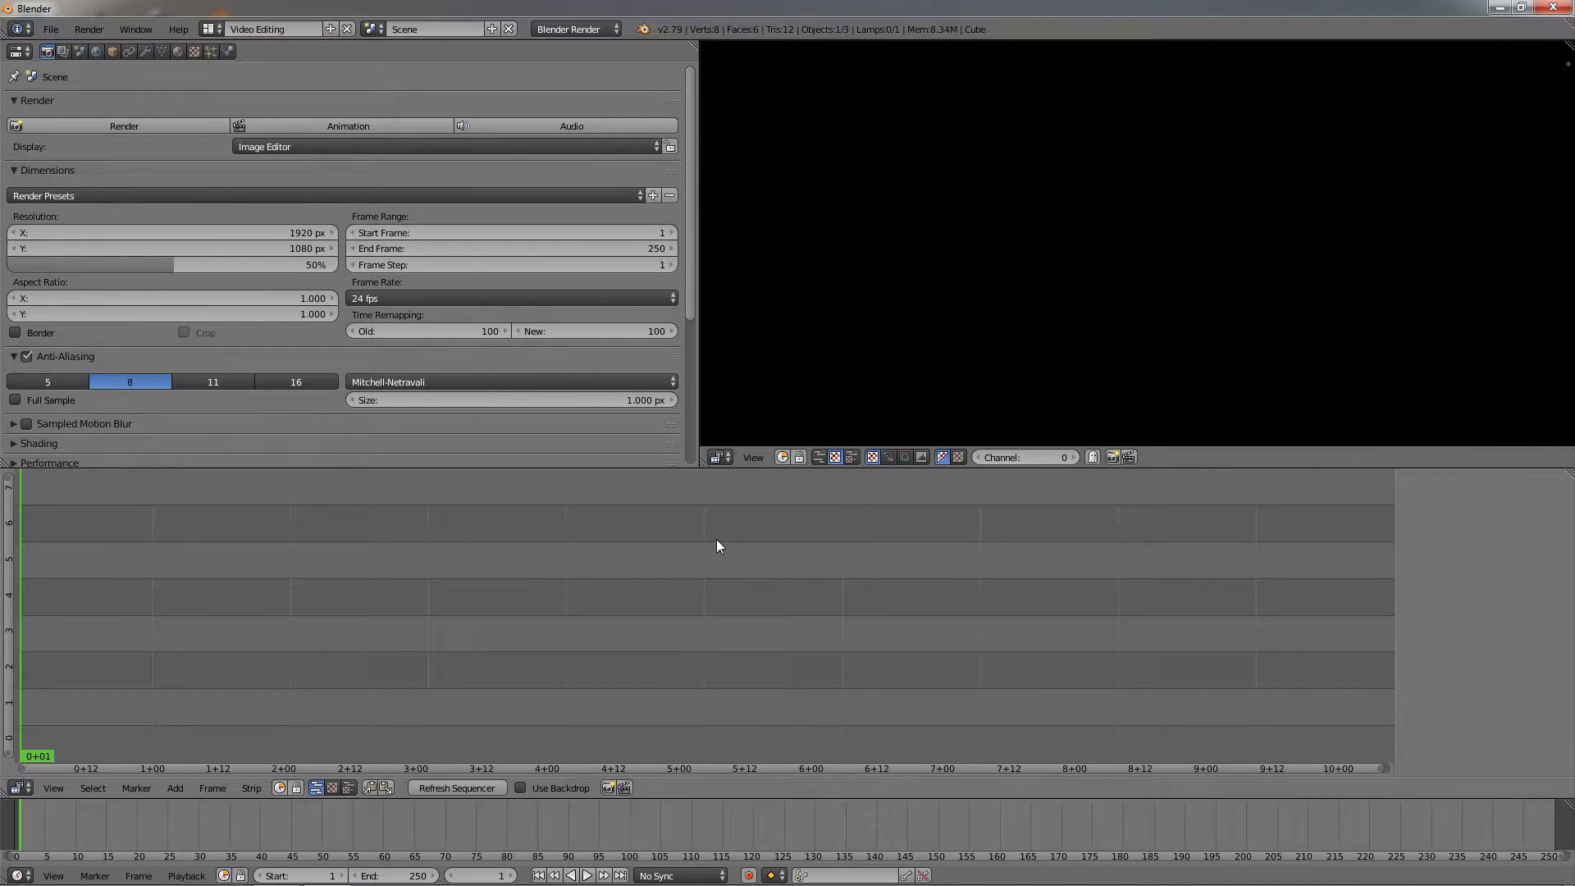
Step: Add a movie strip, choosing 'Reqest a Tutorial and See it Made.mp4' from the Desktop
click(174, 787)
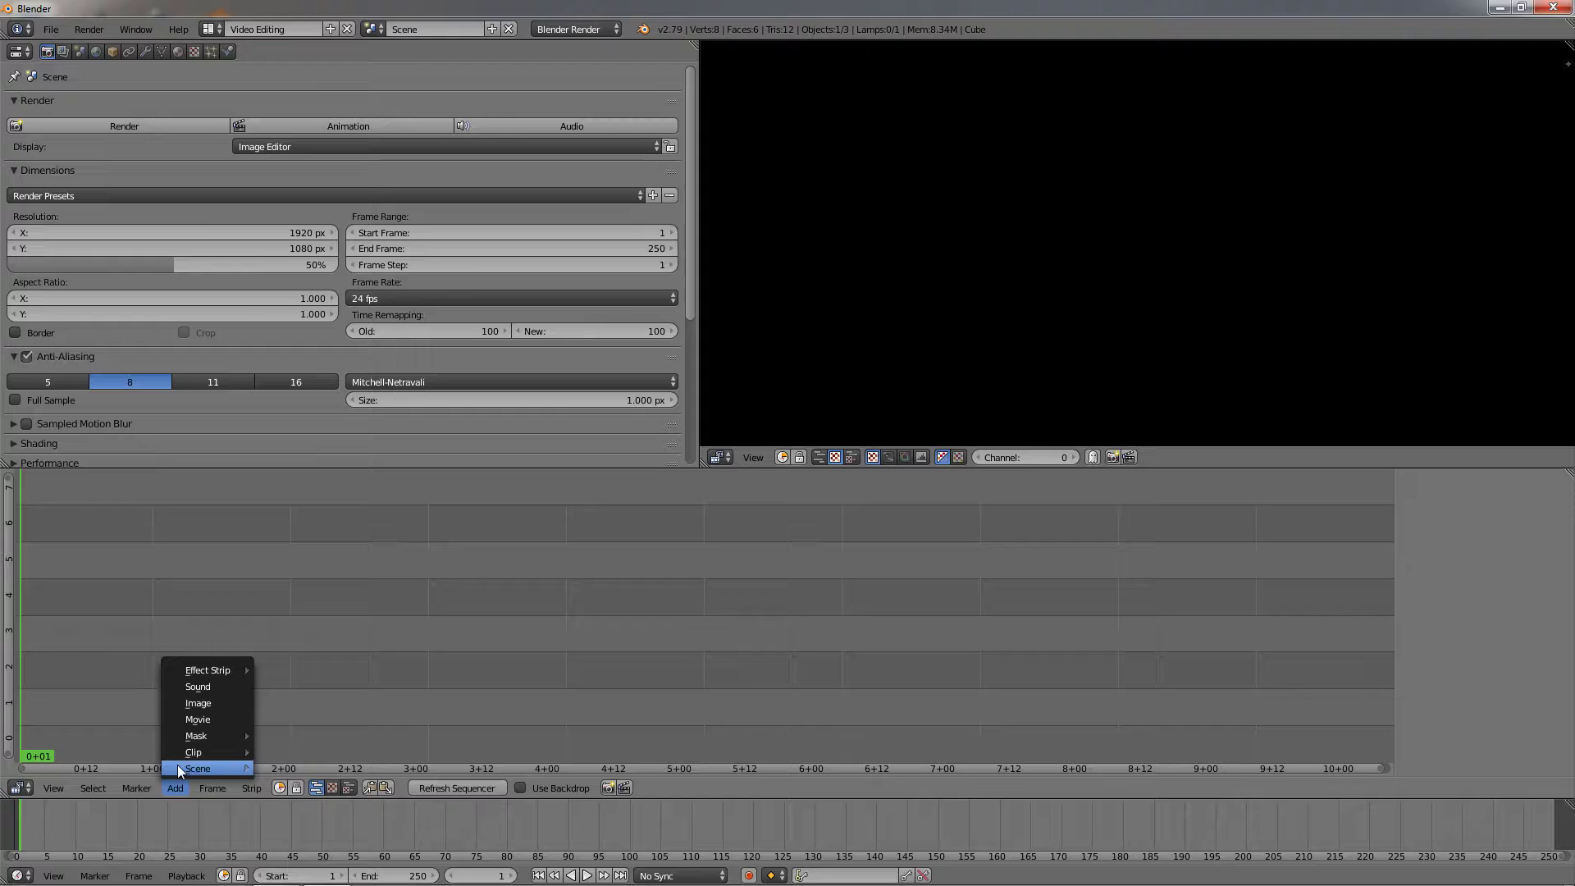
click(197, 719)
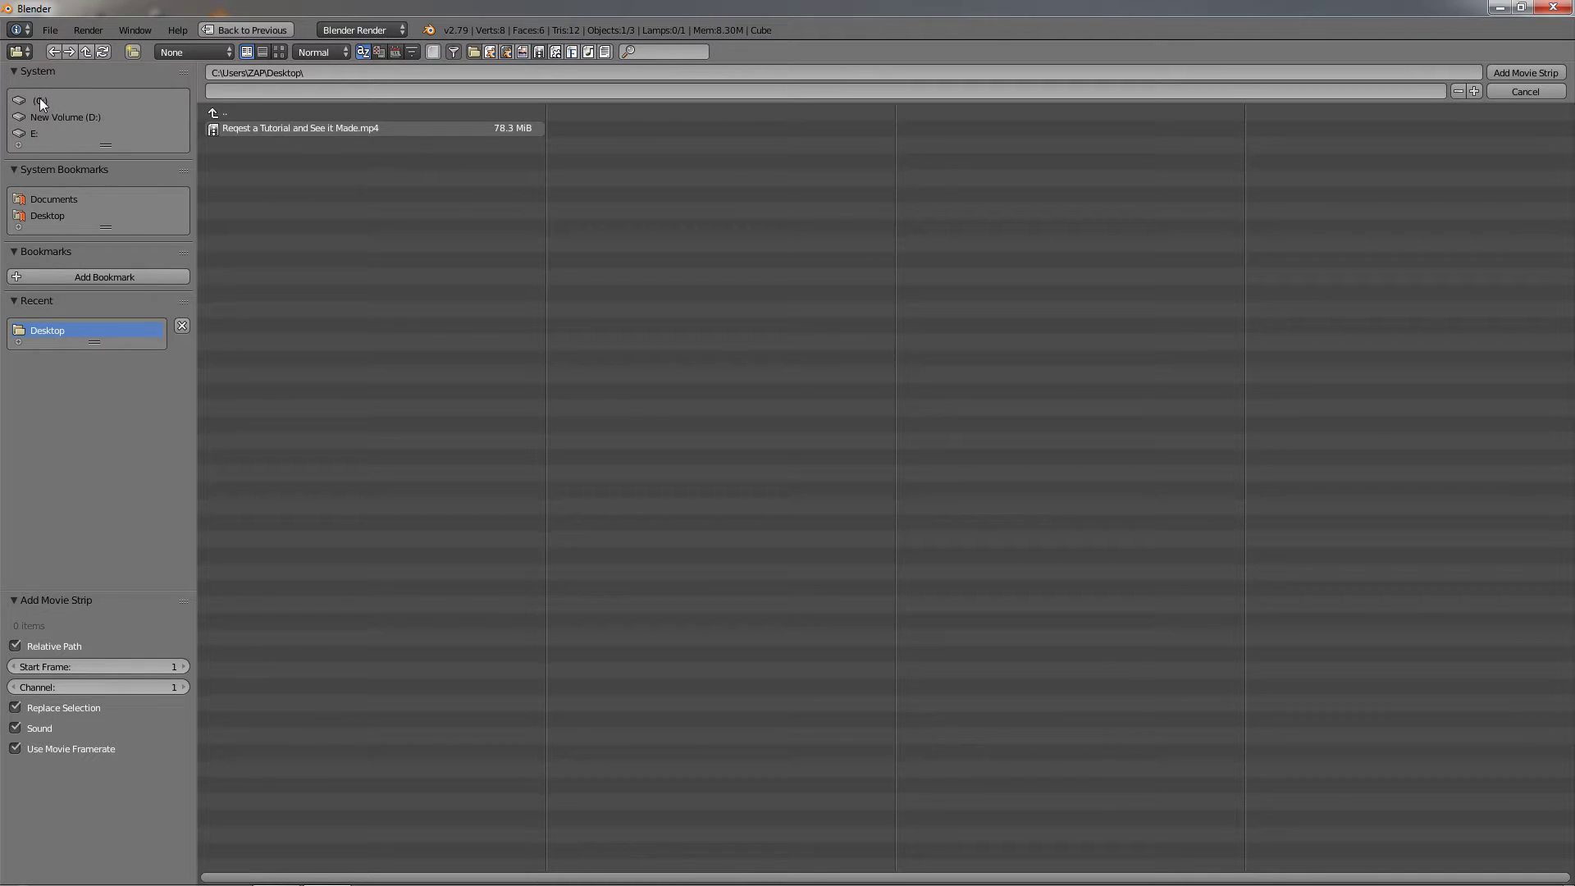
click(336, 129)
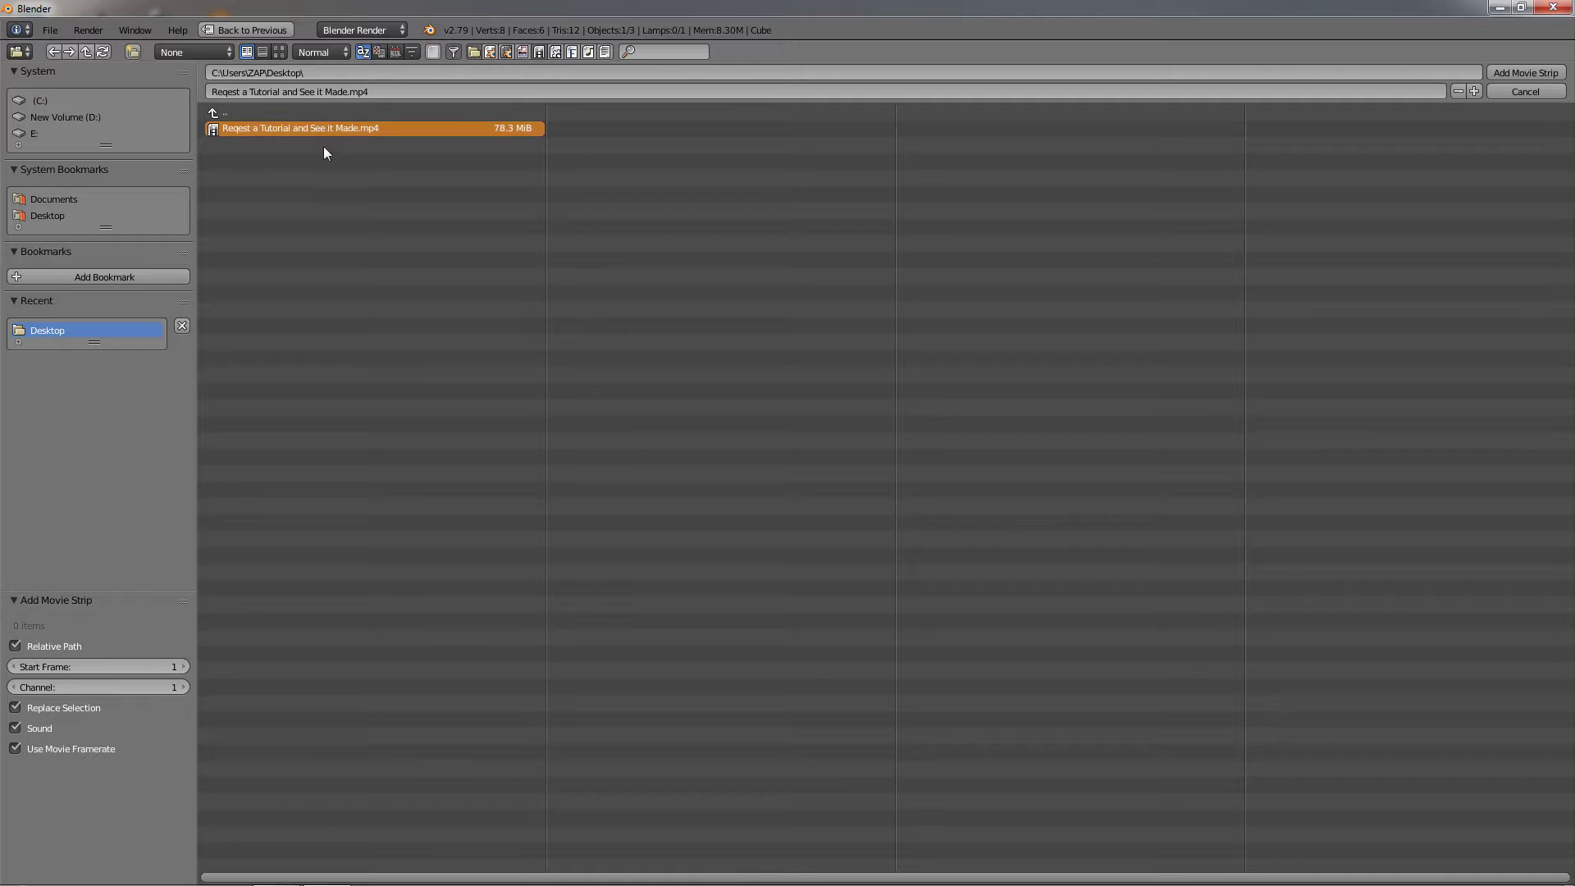
Step: Add the tutorial video as movie and sound strips and zoom out to show all 7643 frames
click(1509, 71)
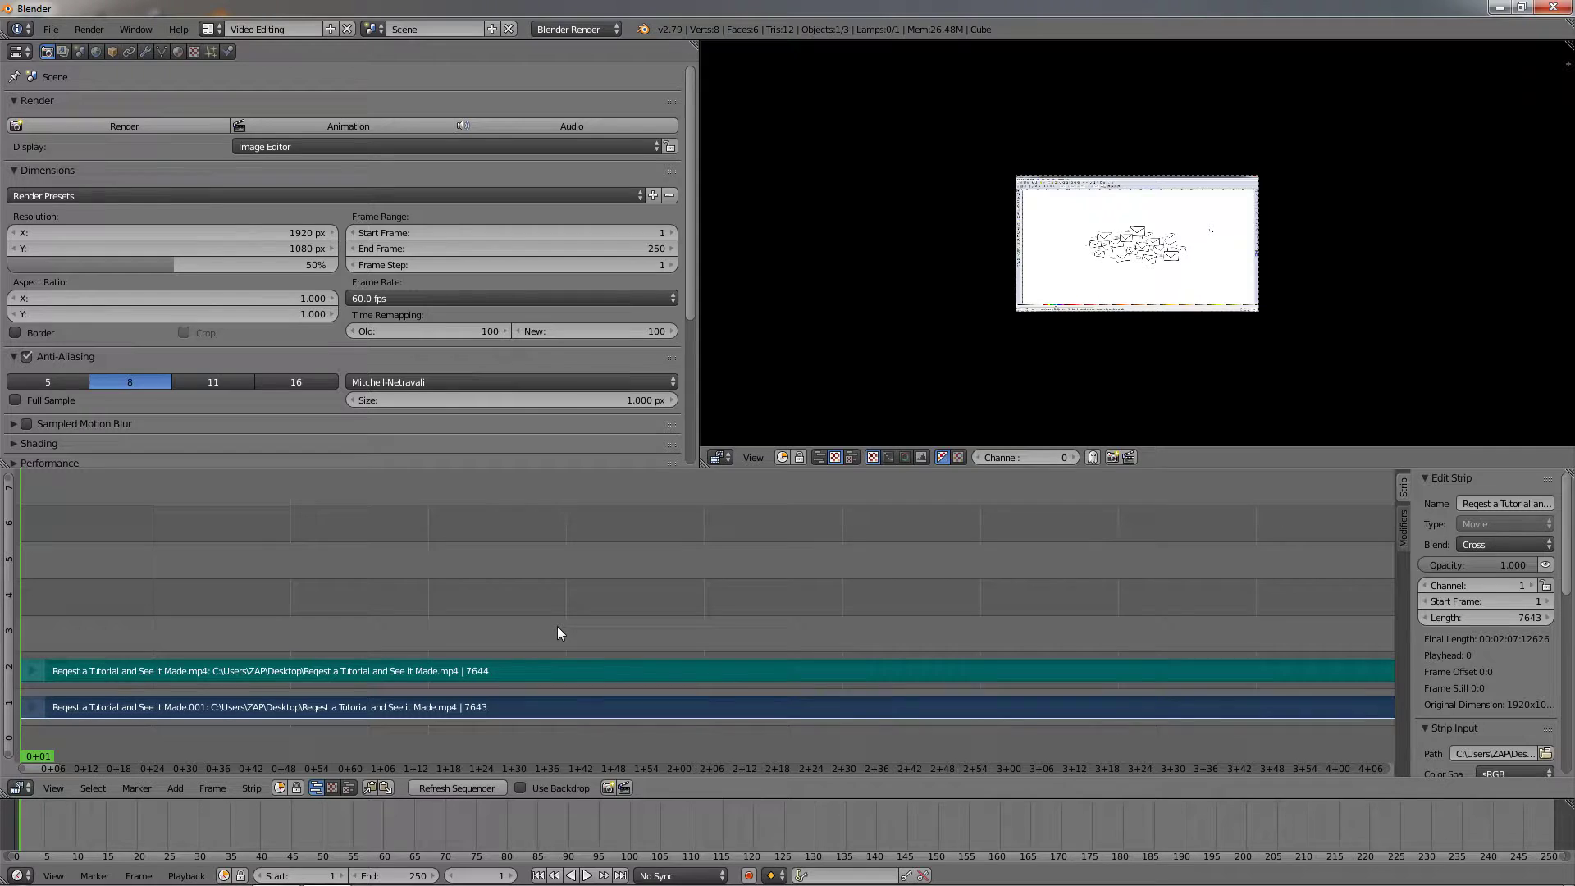
scroll(569, 626, down, 7)
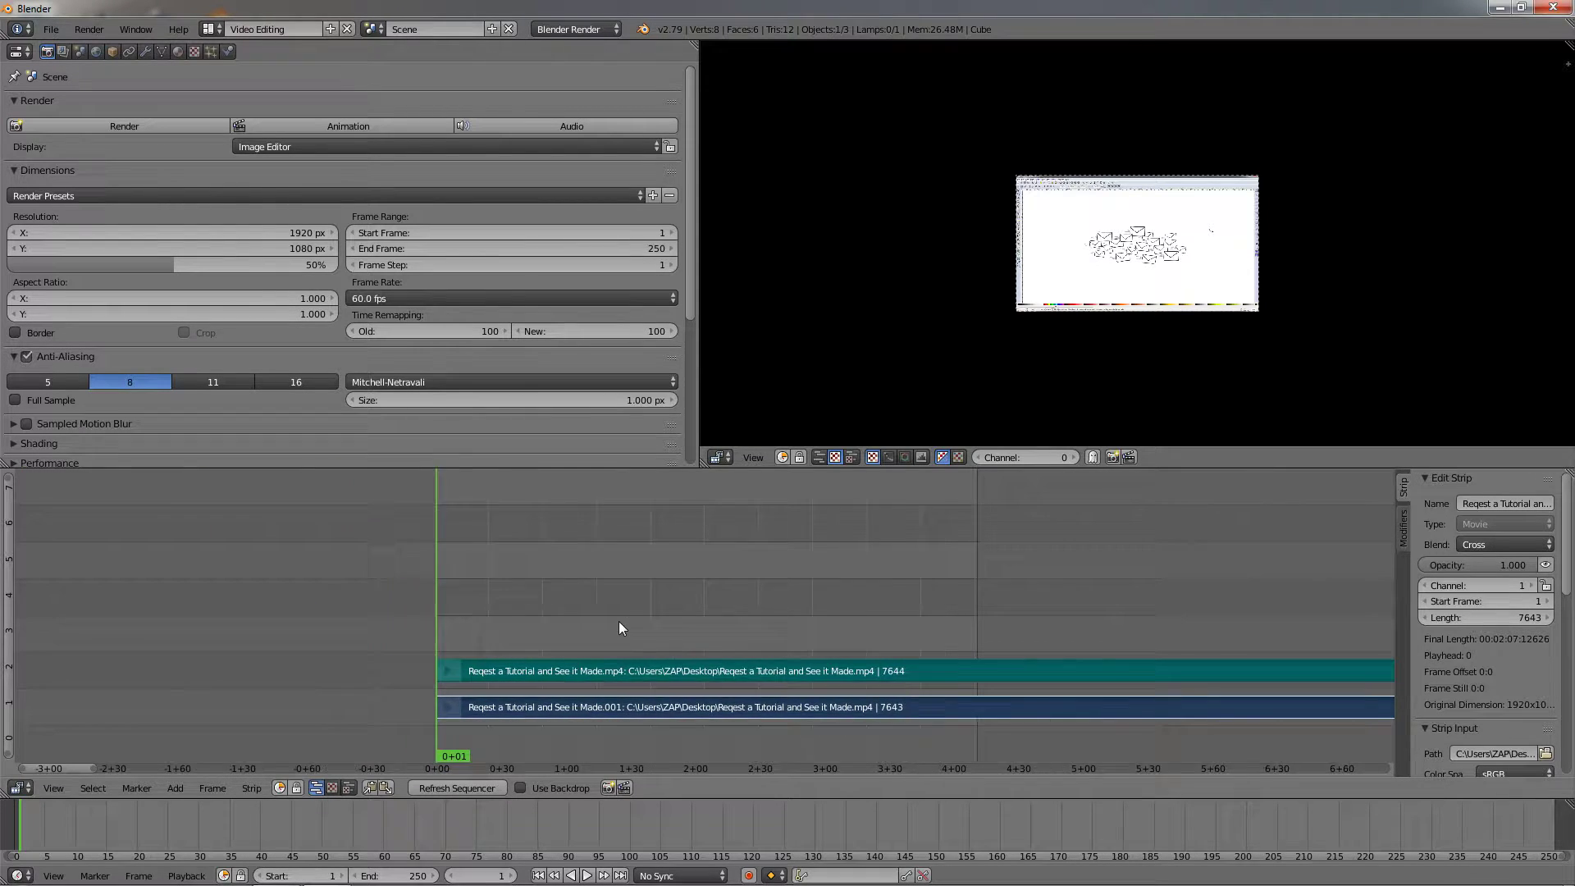
scroll(770, 639, down, 6)
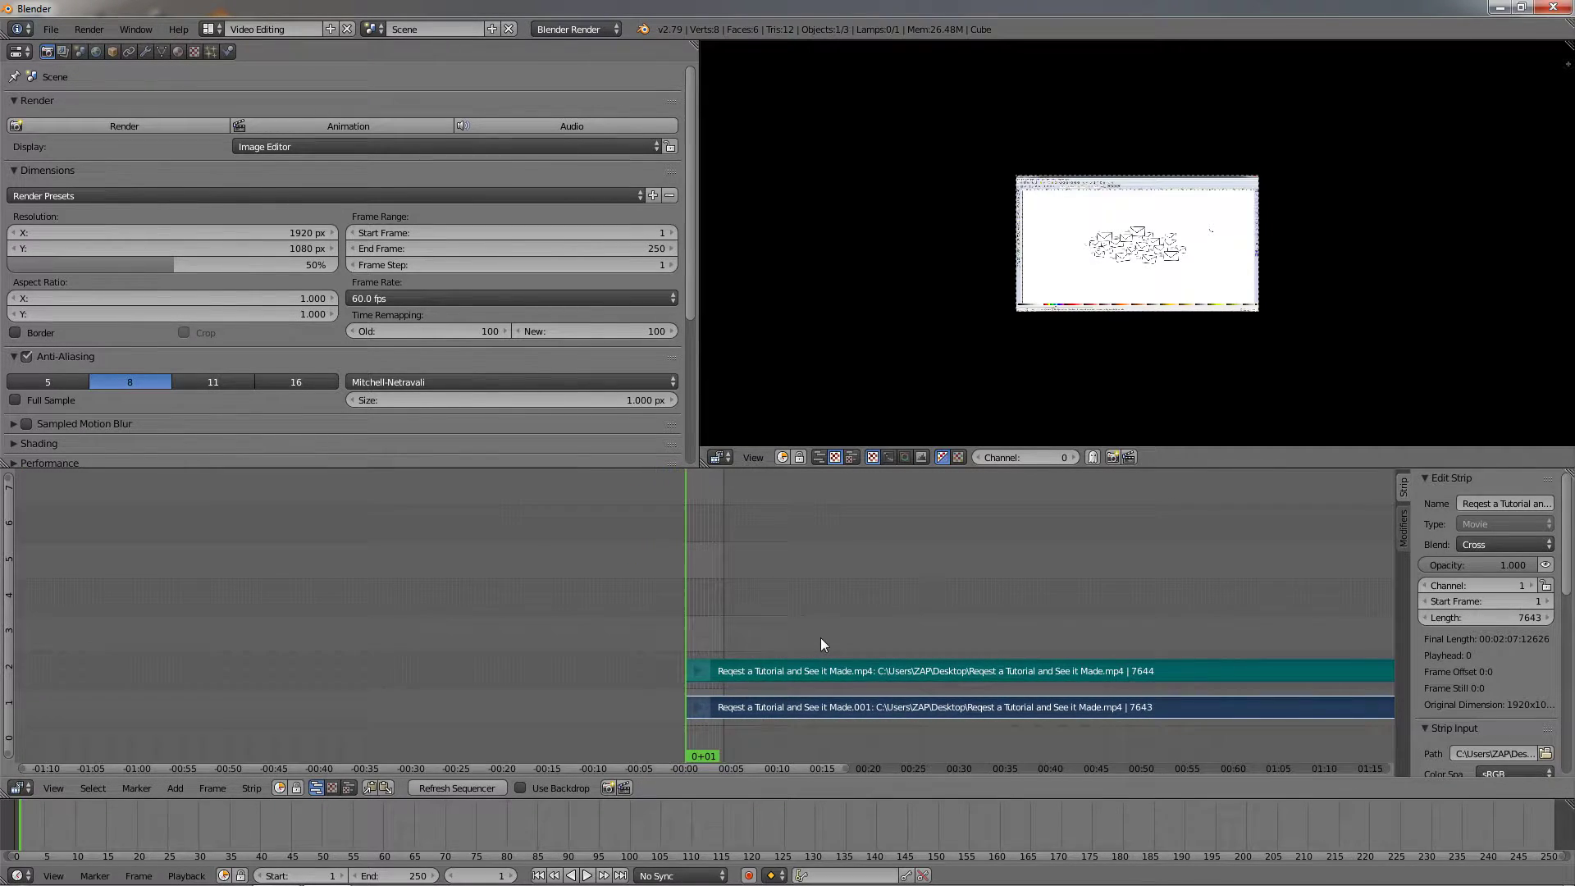
scroll(856, 630, down, 1)
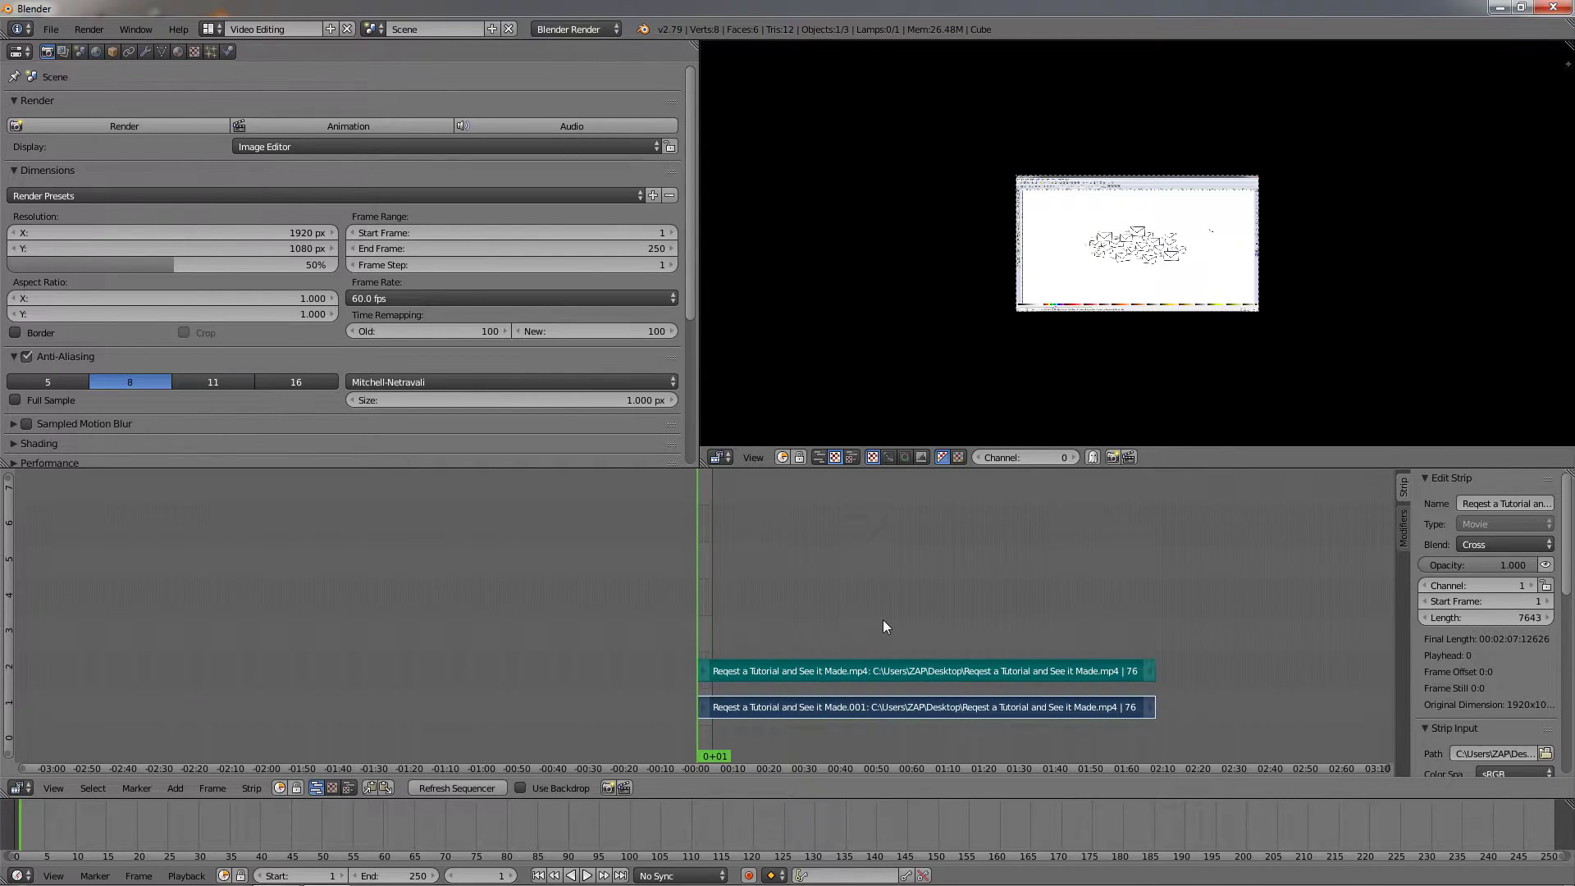
middle_drag(887, 622, 671, 583)
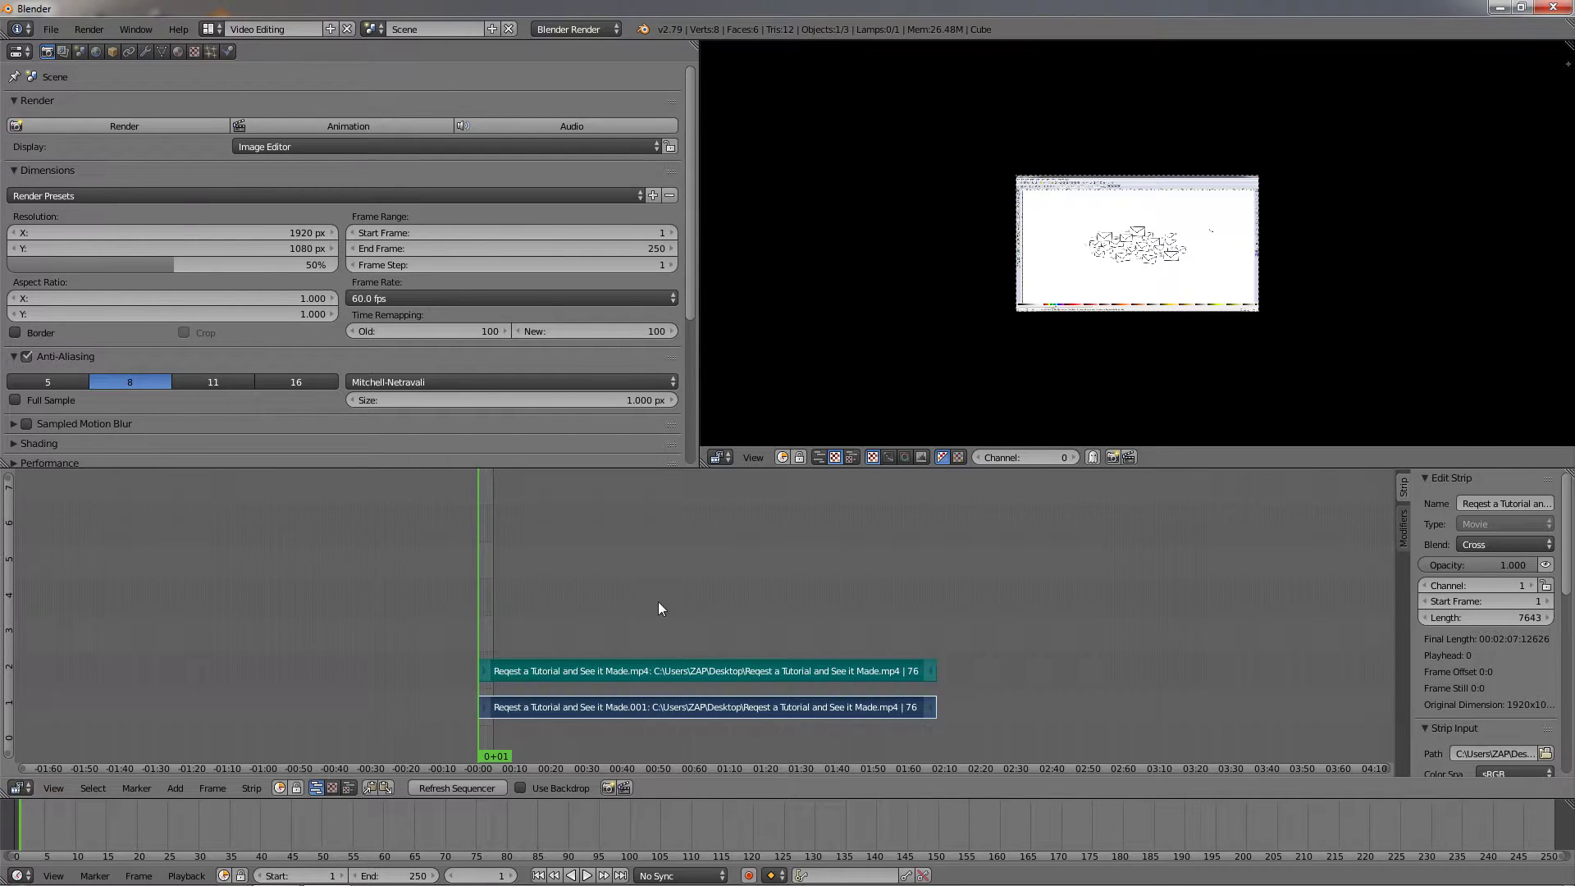
middle_drag(625, 610, 648, 609)
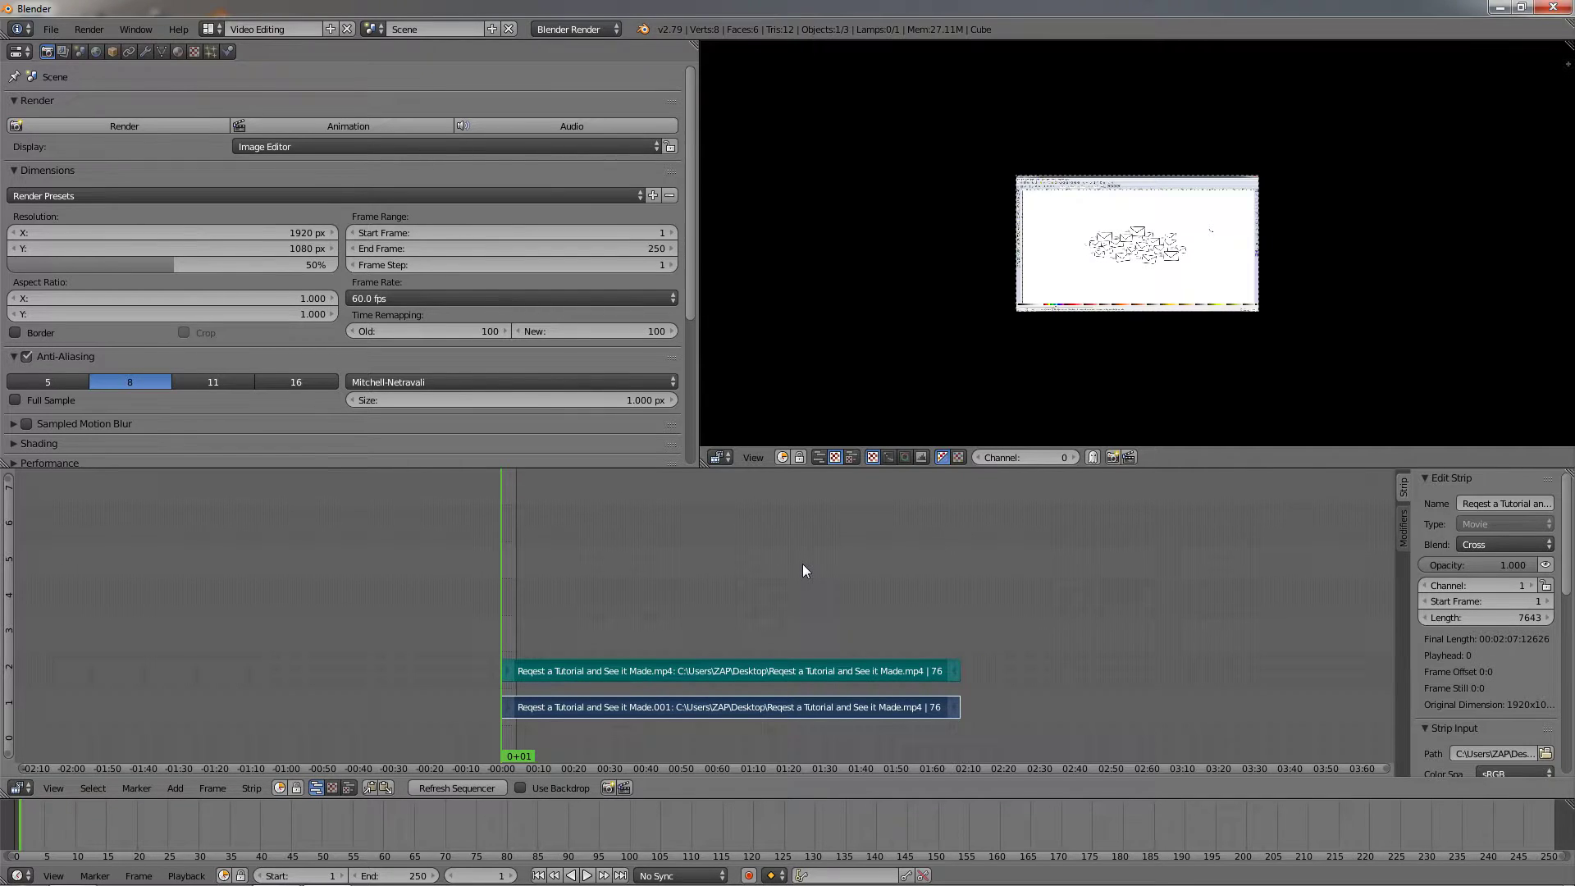
Step: Erase the tutorial's original sound strip, keeping only its movie strip
key(a)
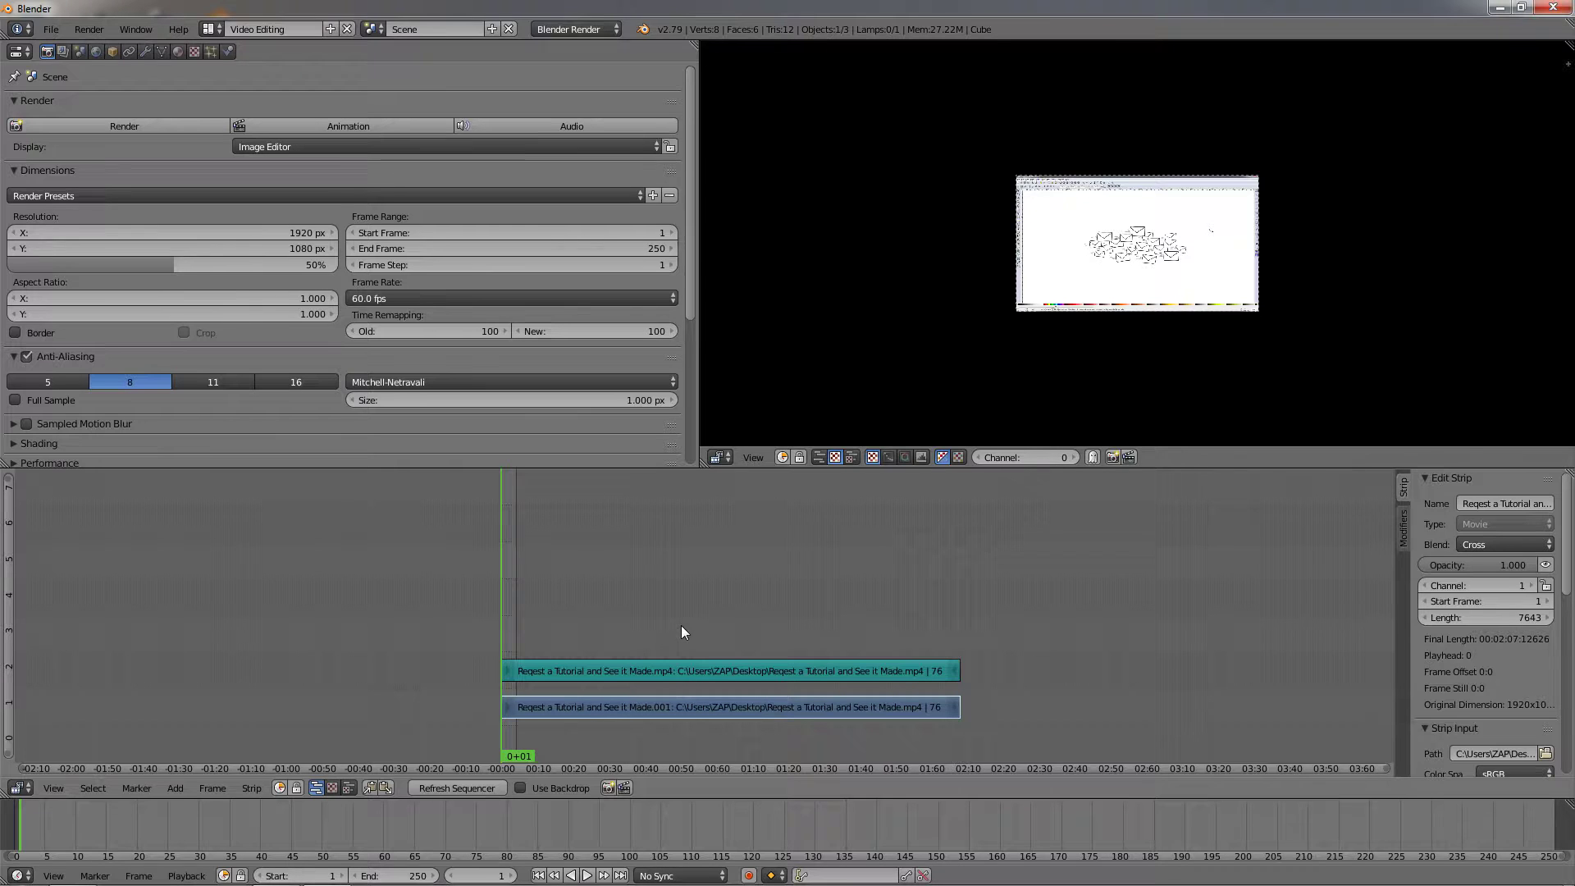
right_click(728, 710)
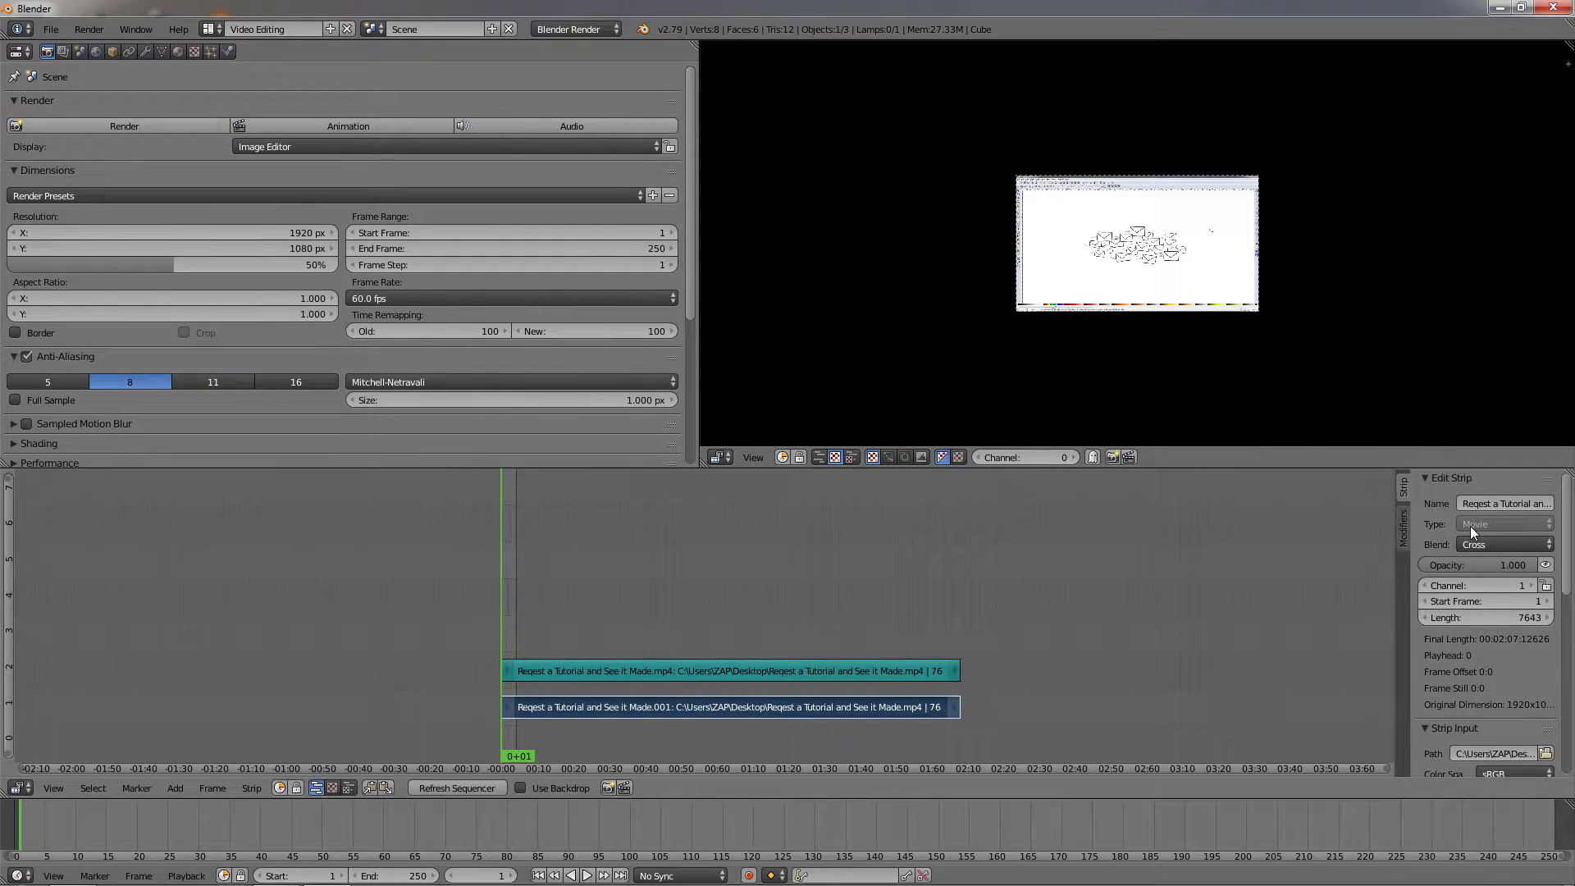
right_click(878, 672)
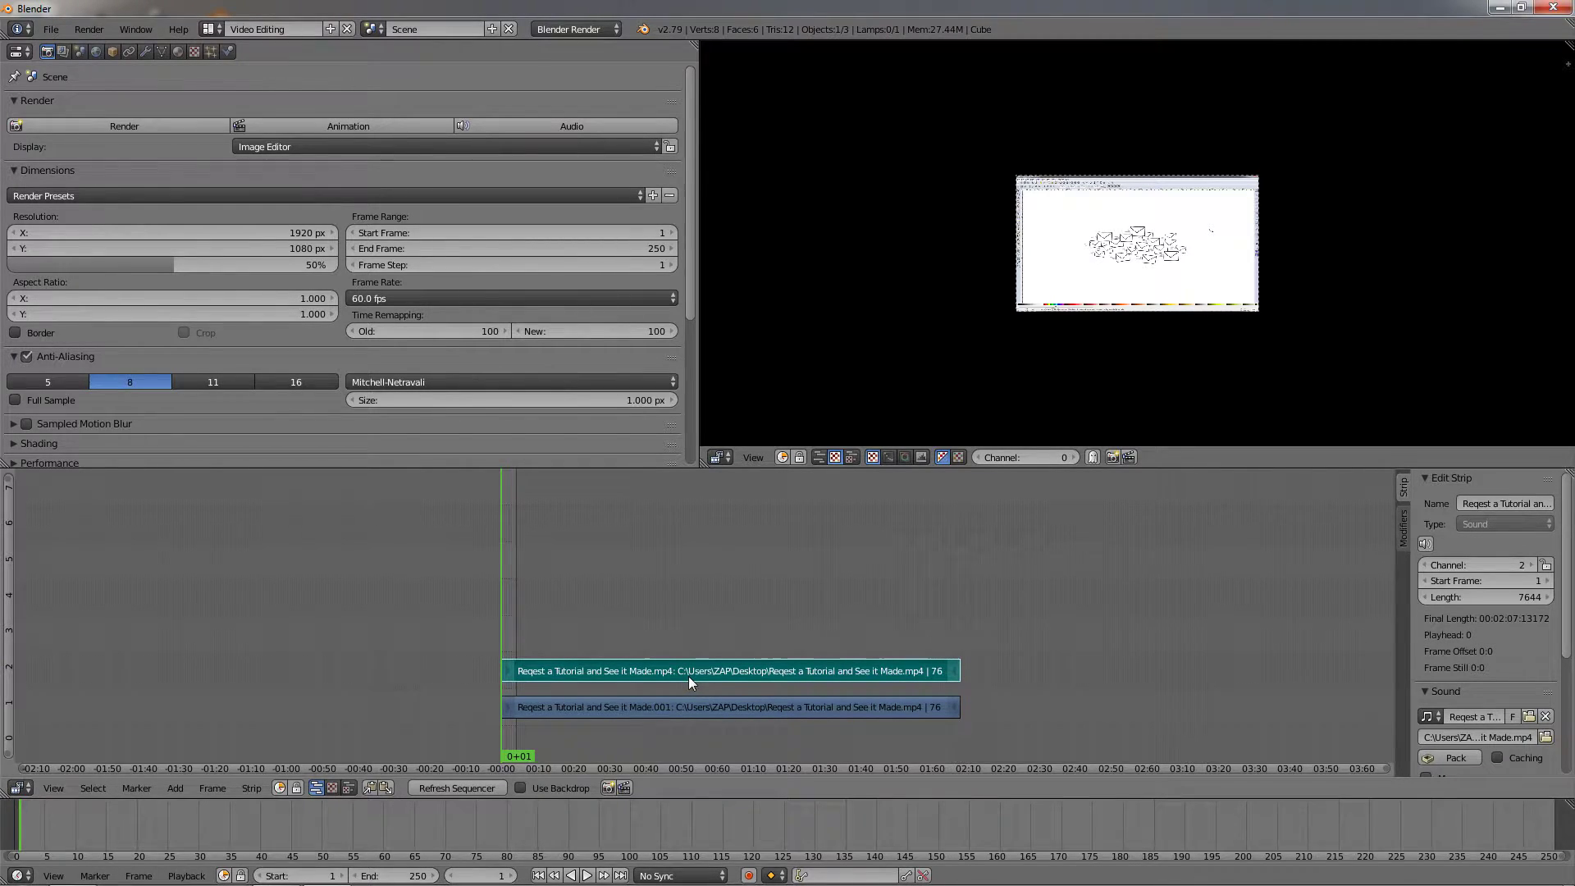
key(x)
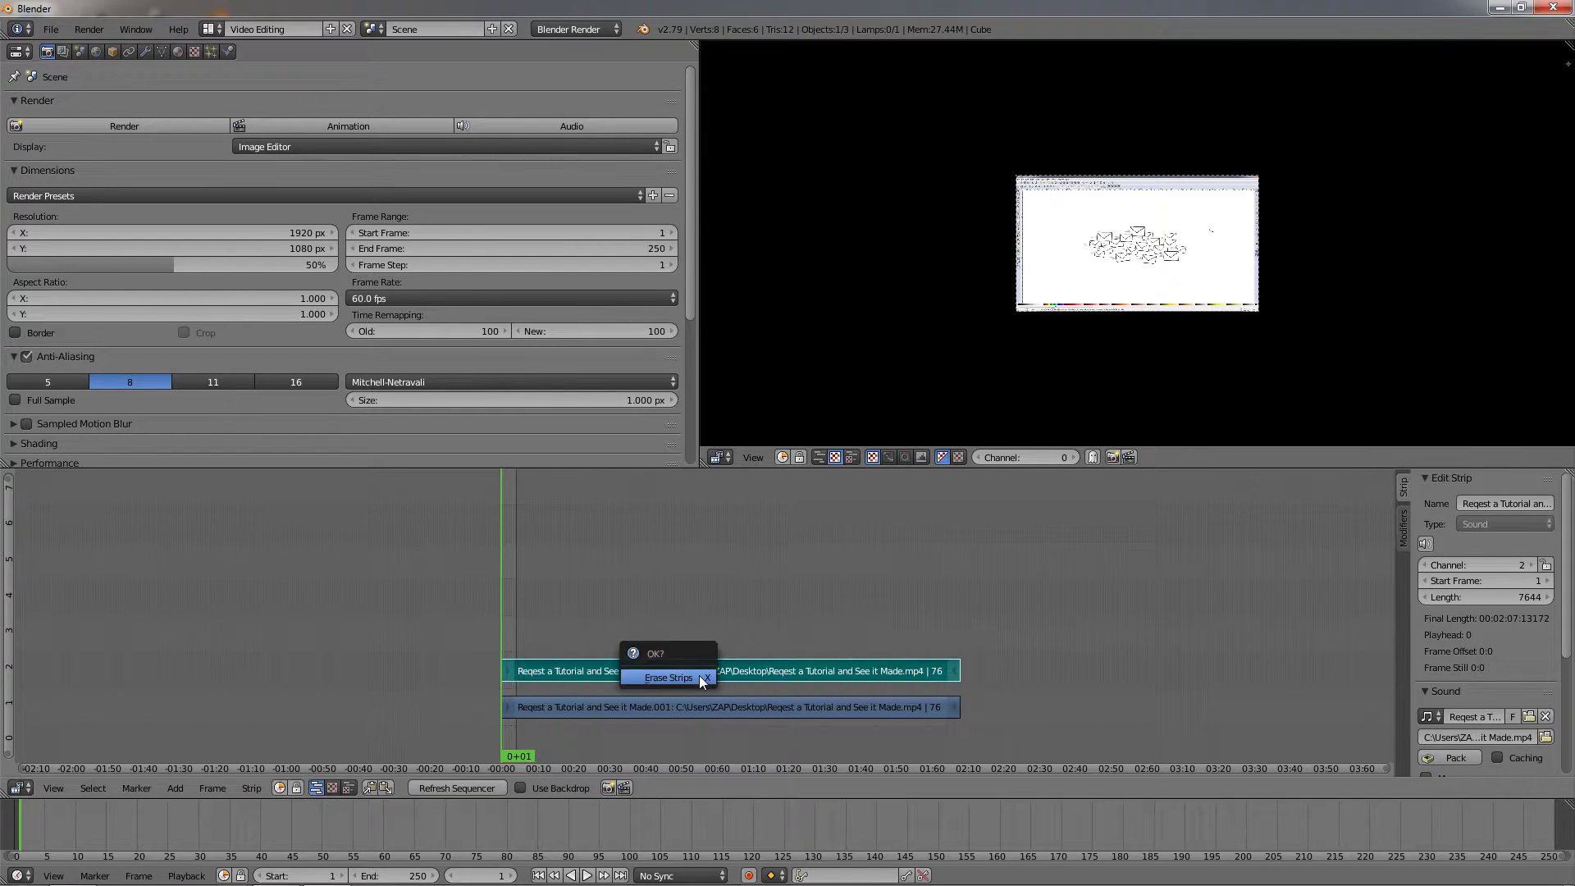
click(701, 677)
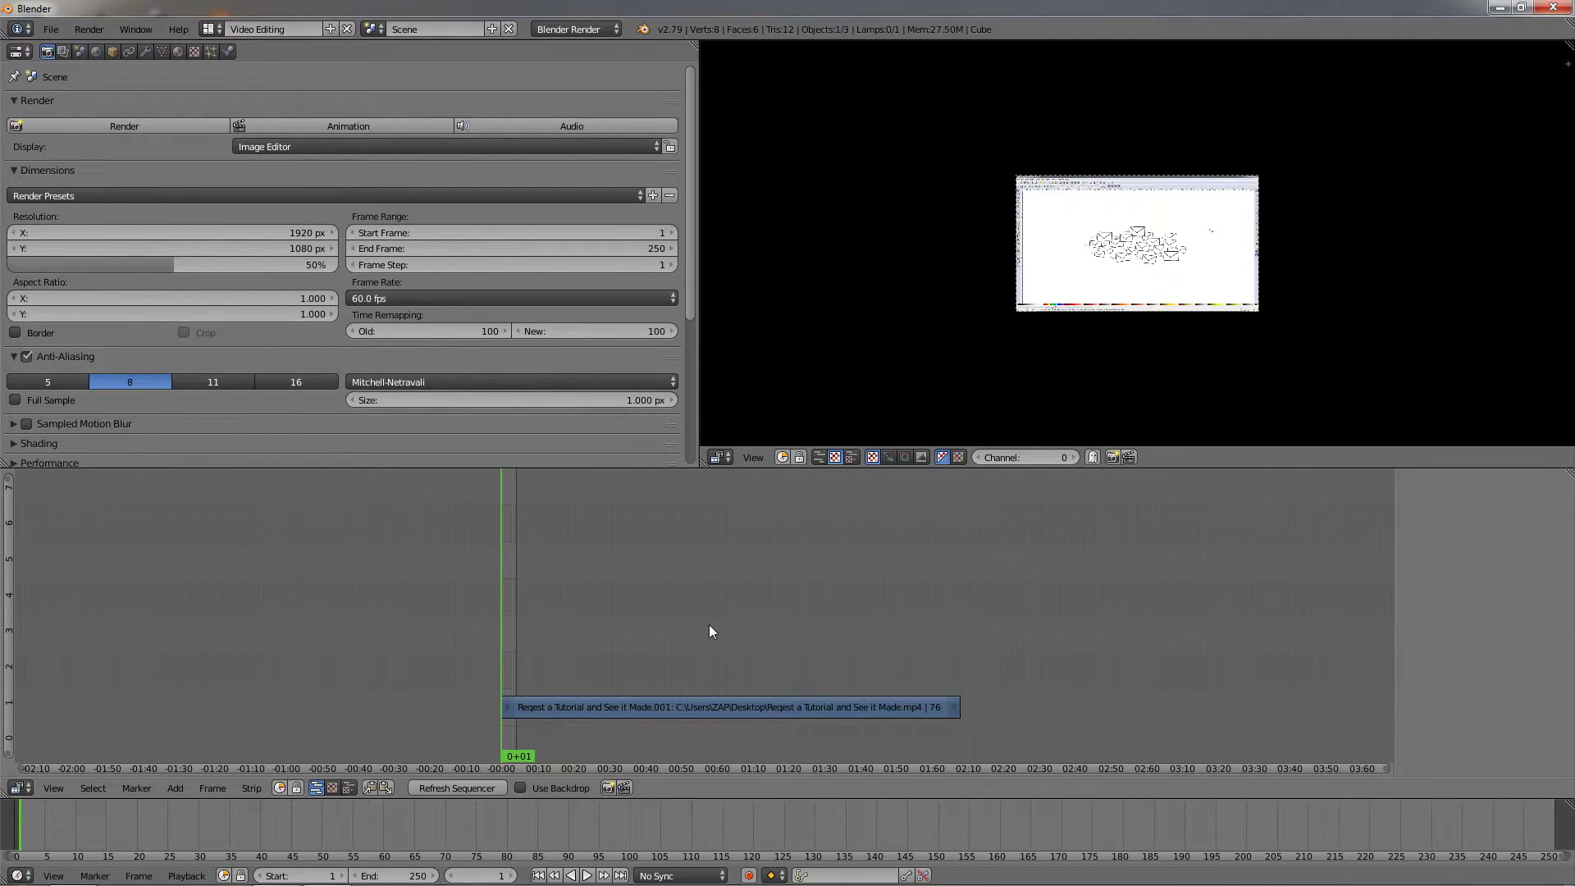
Step: Add Picnic_on_the_Roof.mp3 from the Desktop as a sound strip on channel 2
click(170, 791)
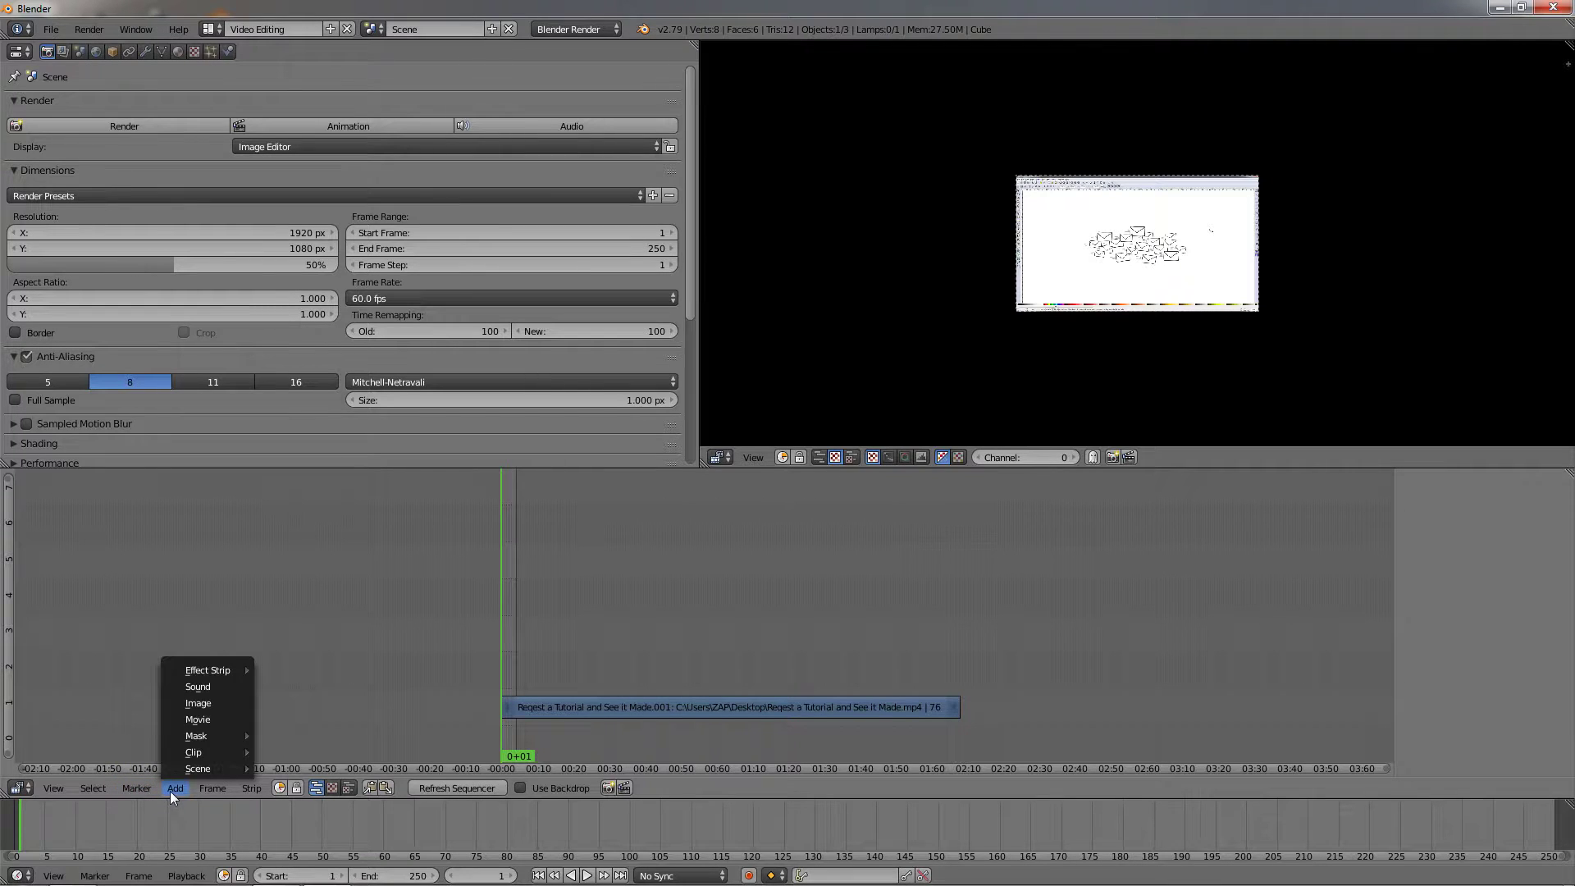
click(206, 691)
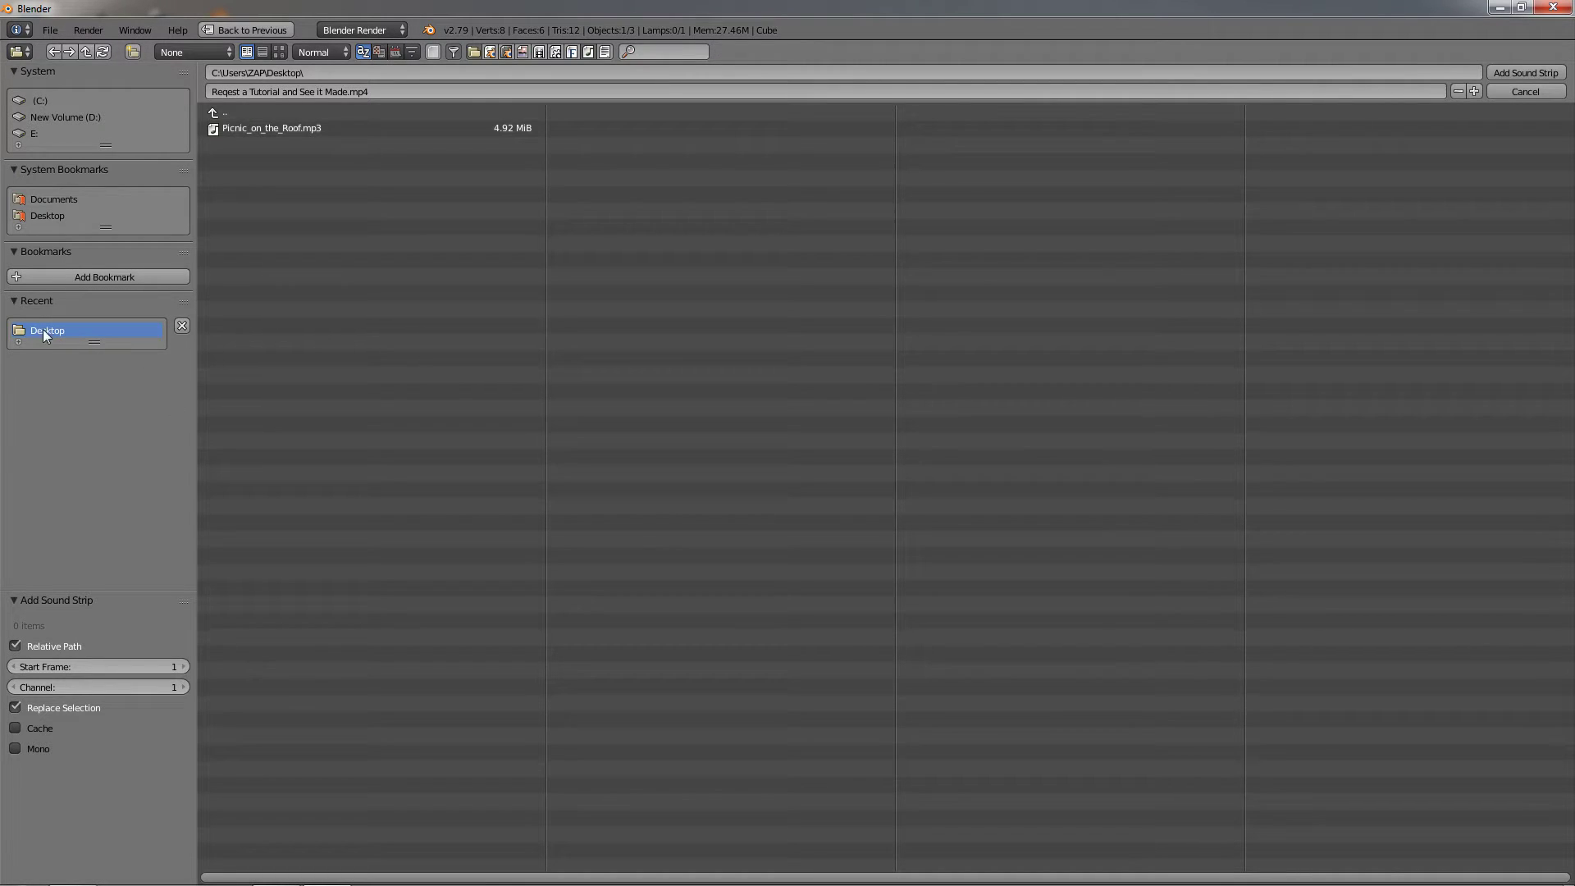
click(263, 132)
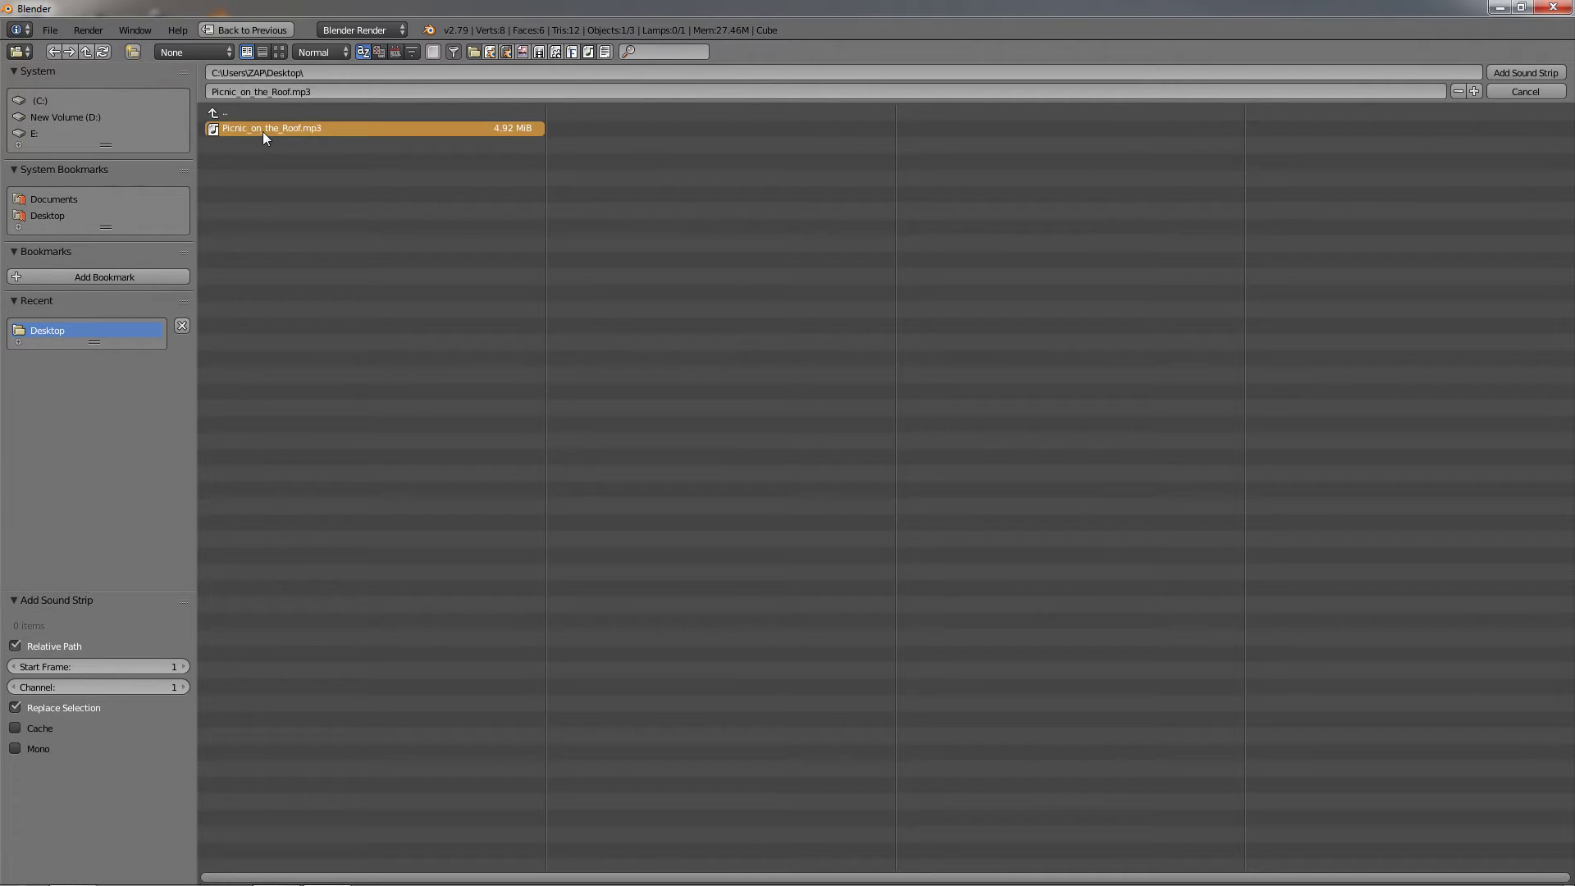
click(1527, 72)
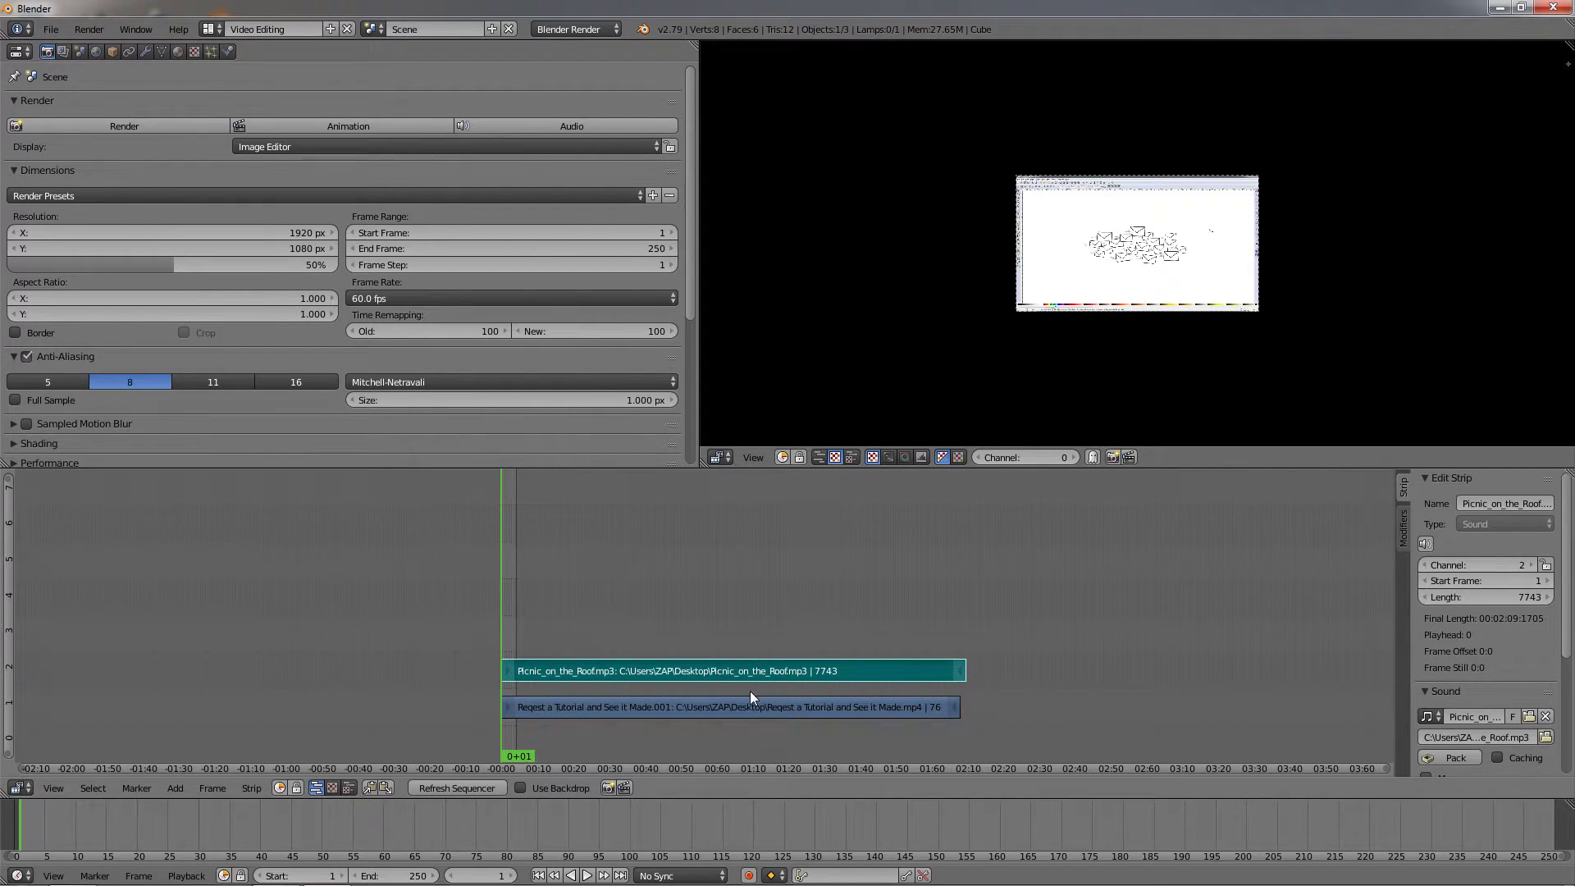
ctrl+scroll(749, 690, right, 3)
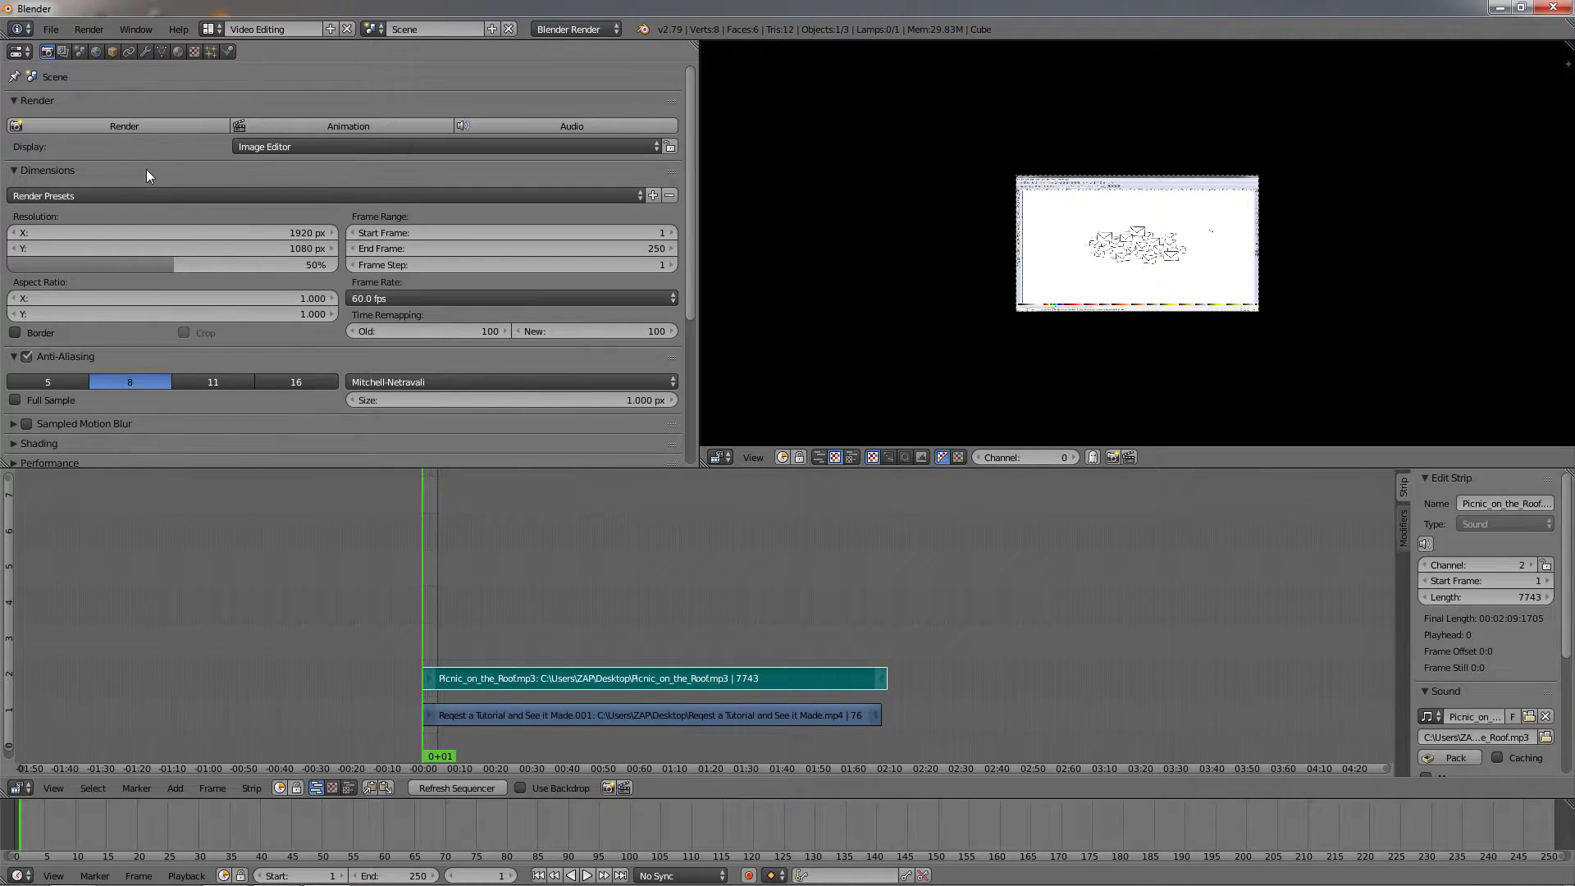
Step: Change the render Display option from Image Editor to Keep UI
click(272, 148)
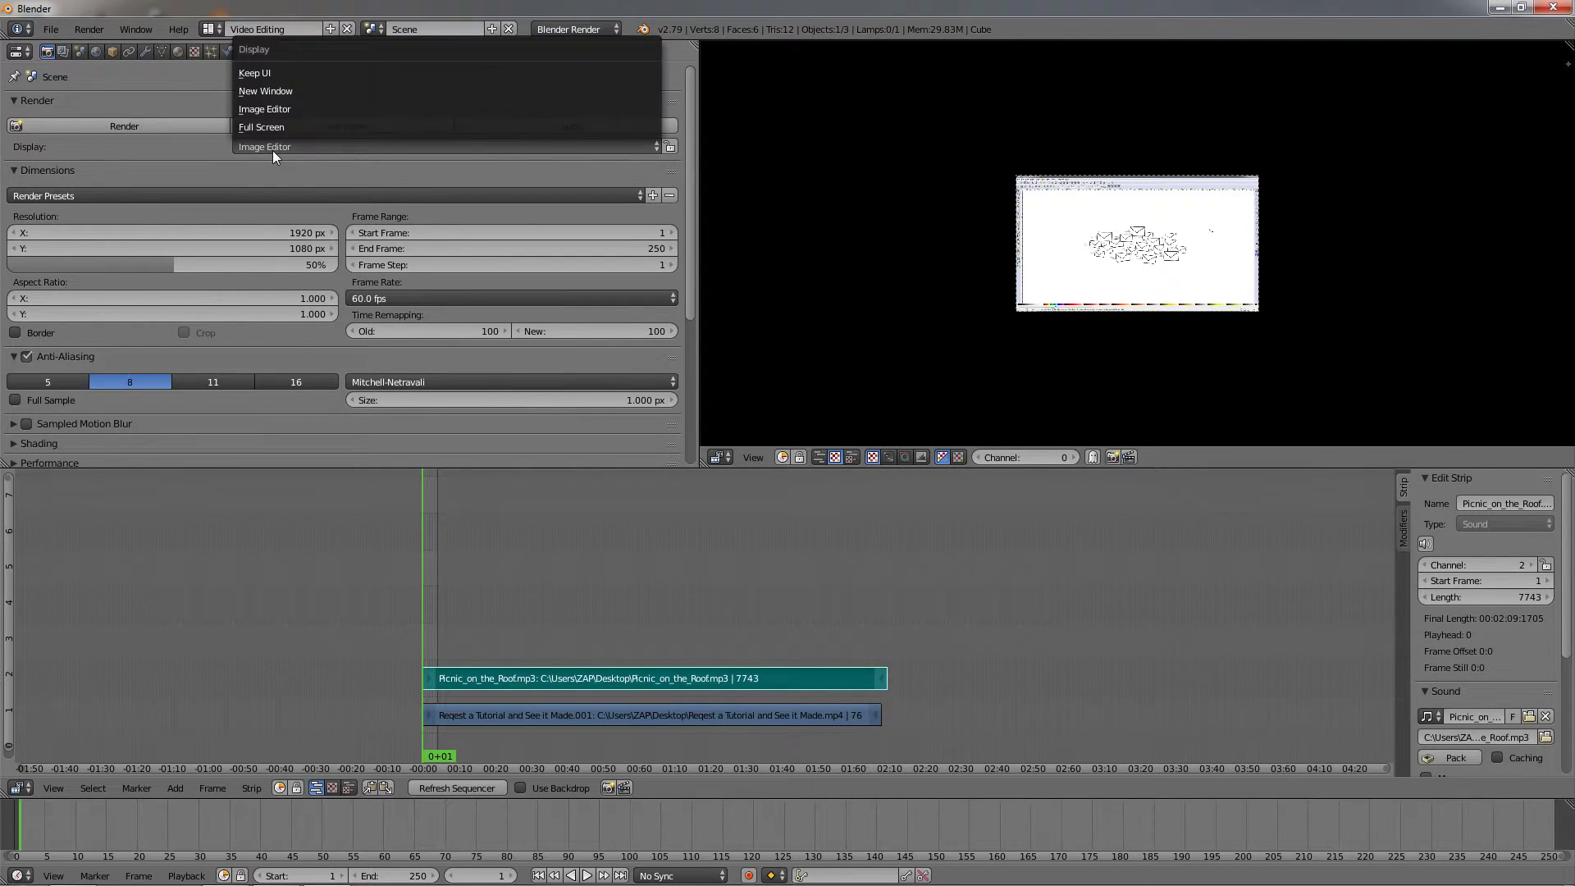
click(288, 73)
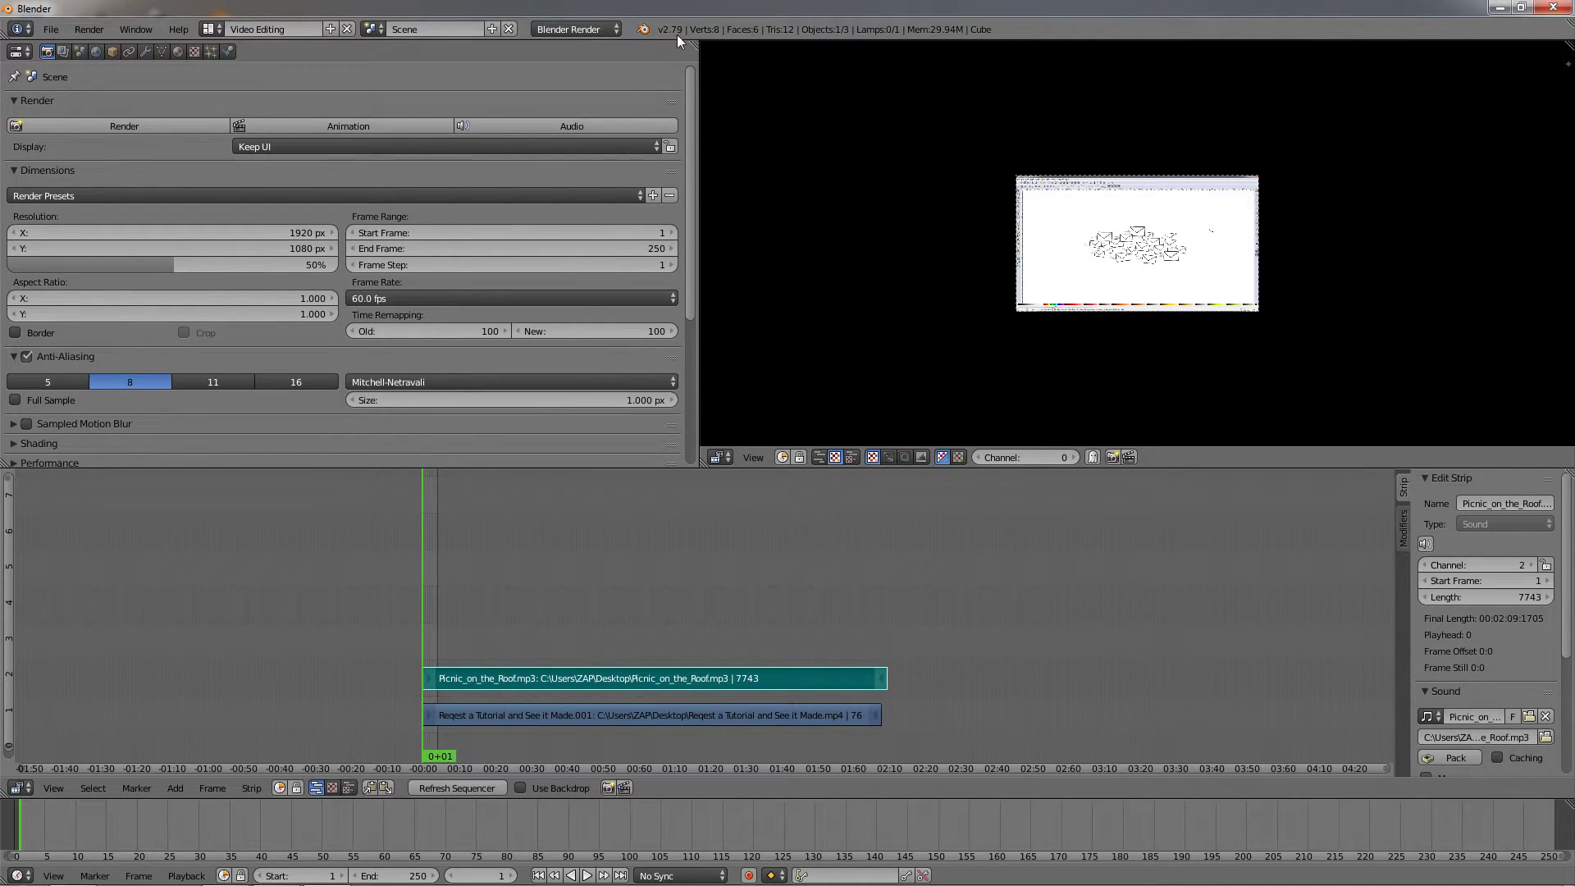
click(324, 148)
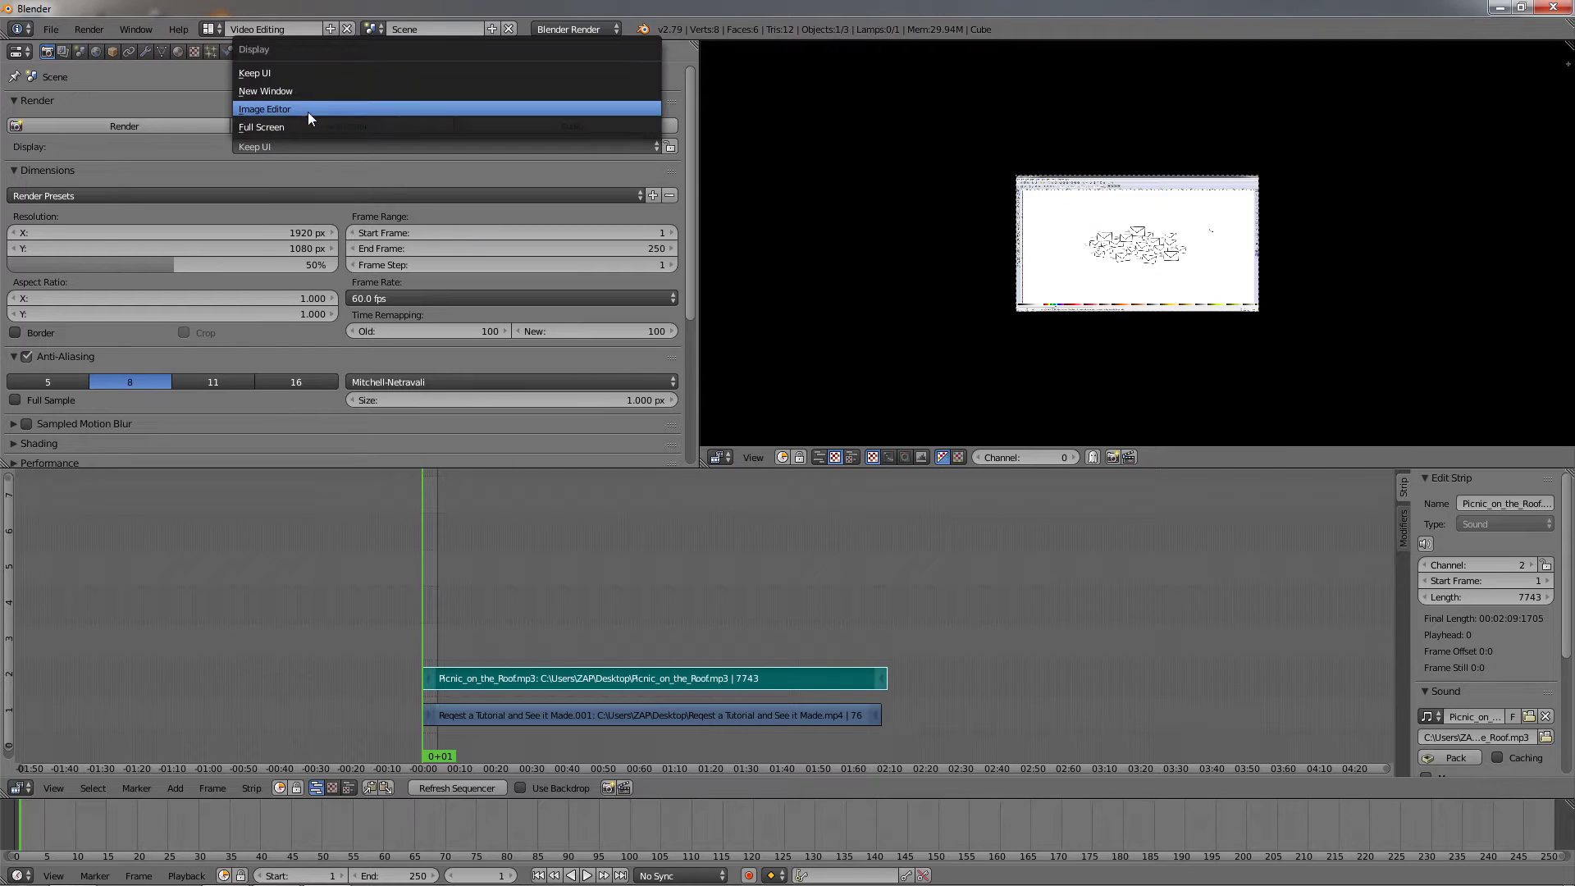
scroll(230, 165, down, 5)
scroll(224, 169, up, 5)
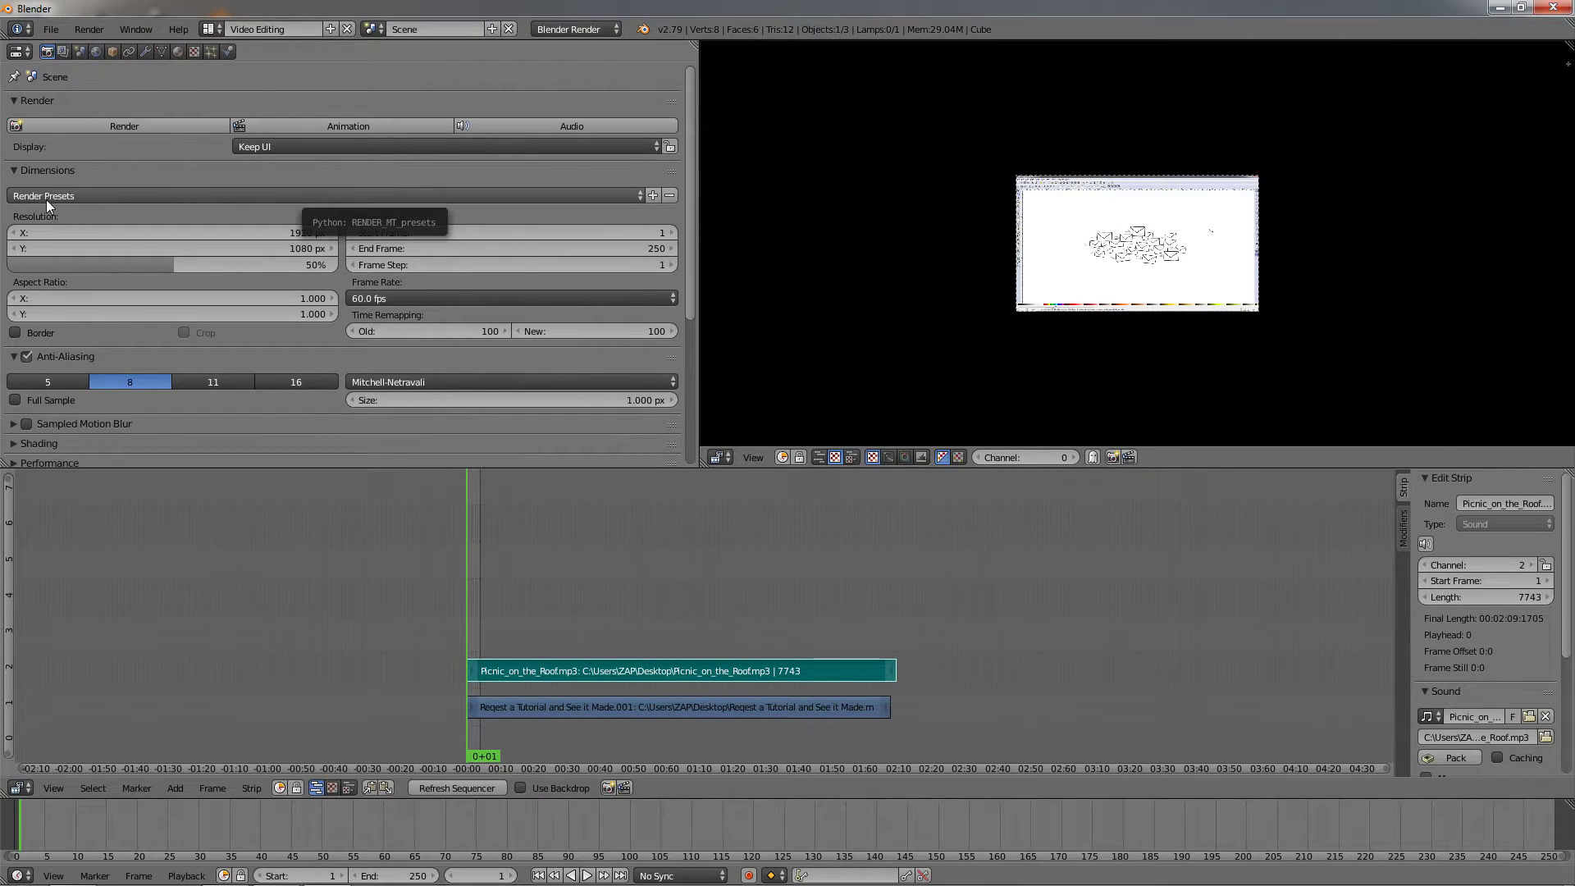
Step: Apply the HDTV 1080p preset at 1920×1080 and set the frame rate to 60 fps
click(114, 197)
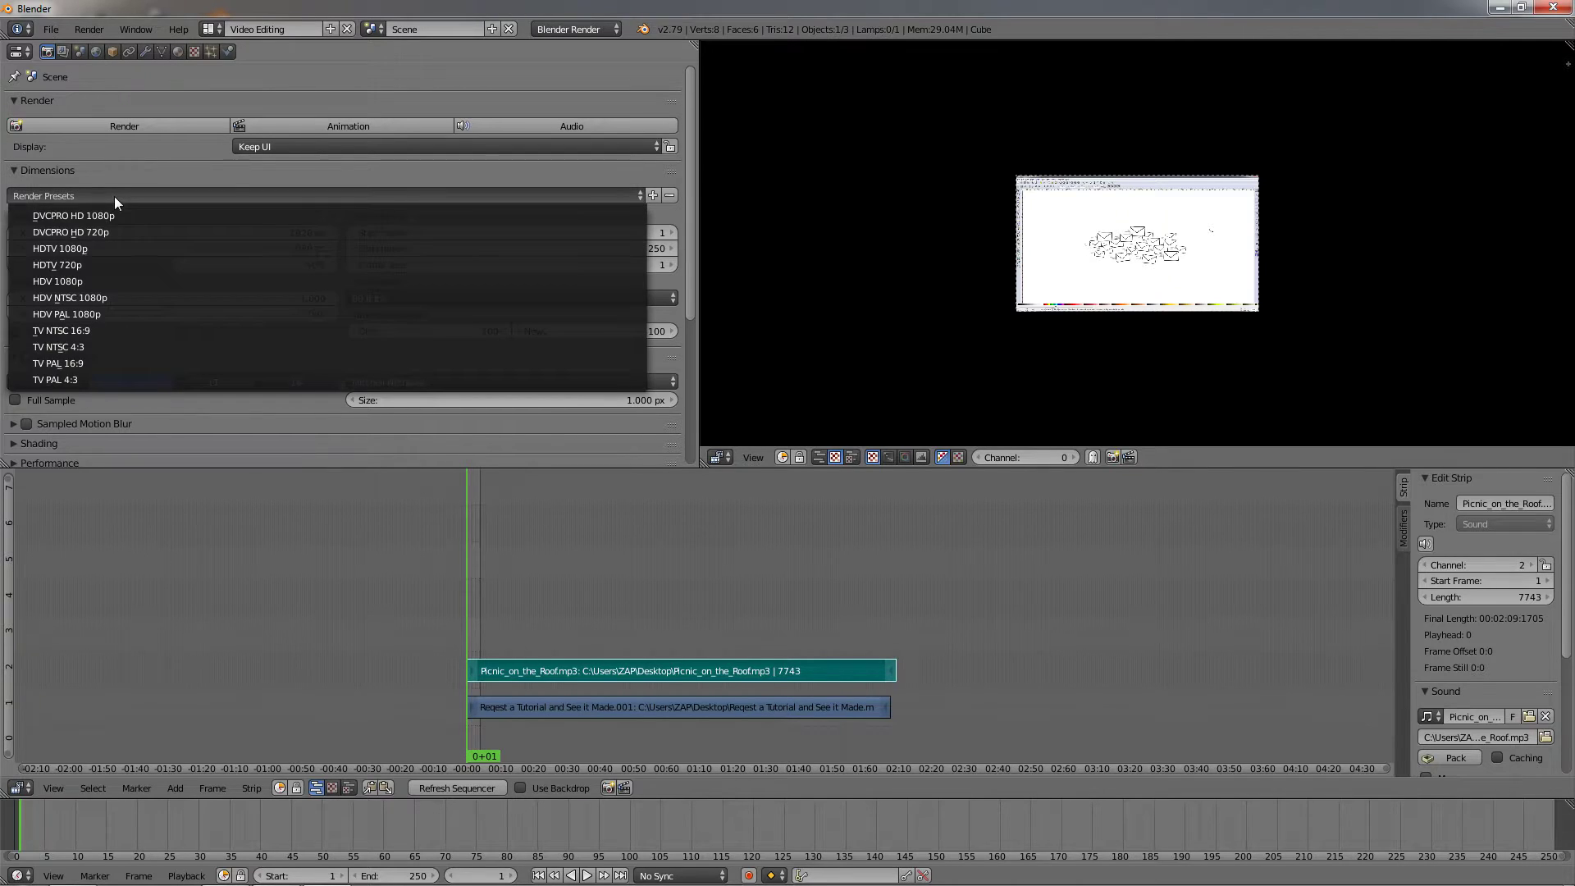
click(130, 251)
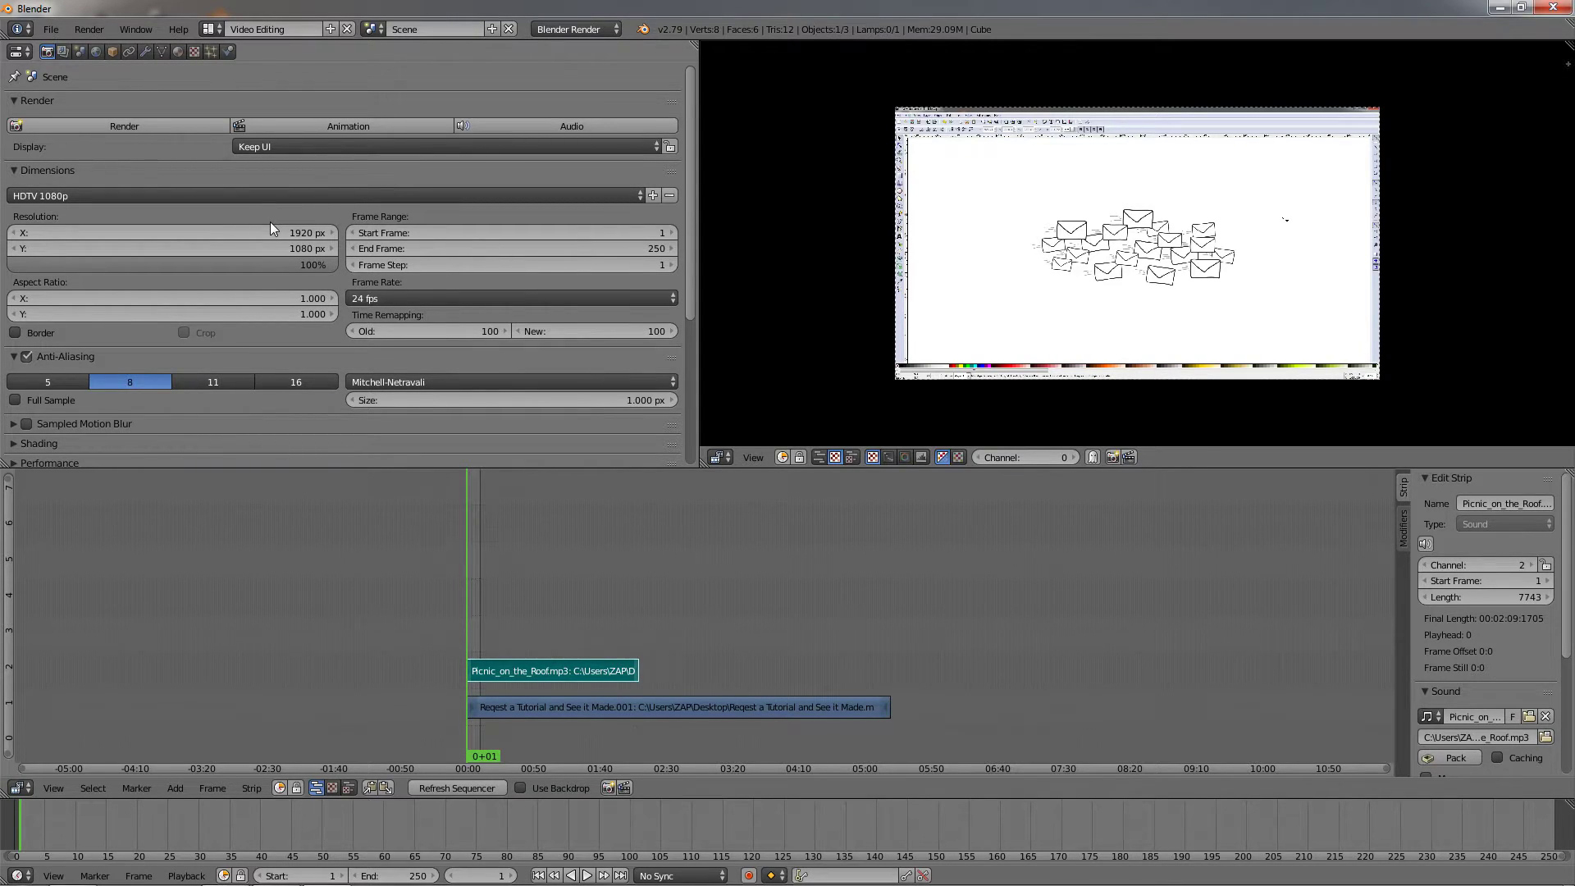
click(381, 299)
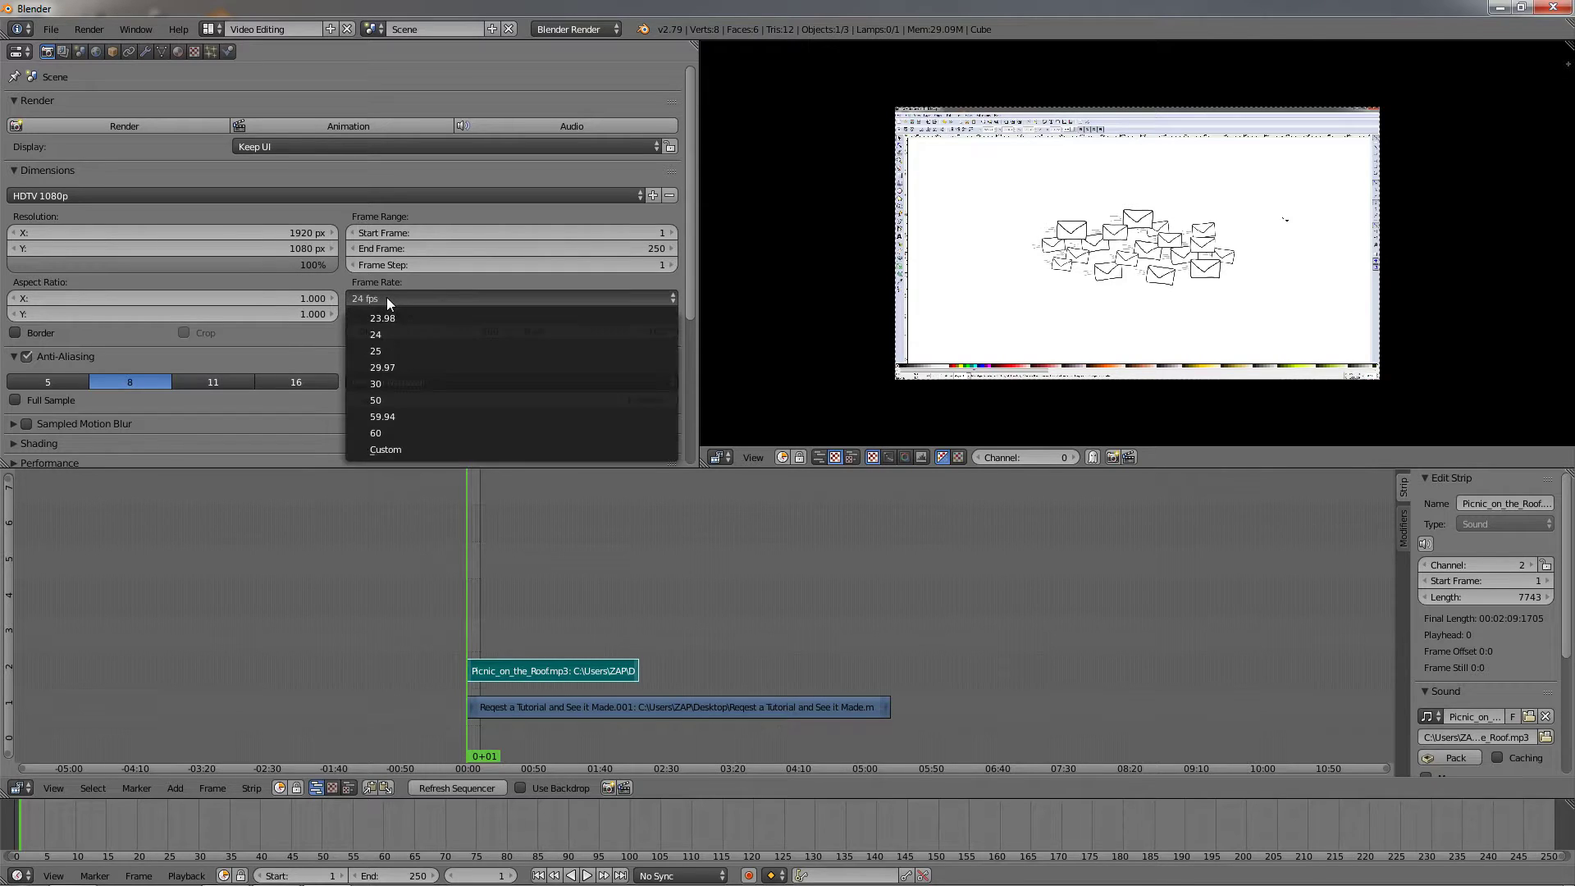
click(396, 432)
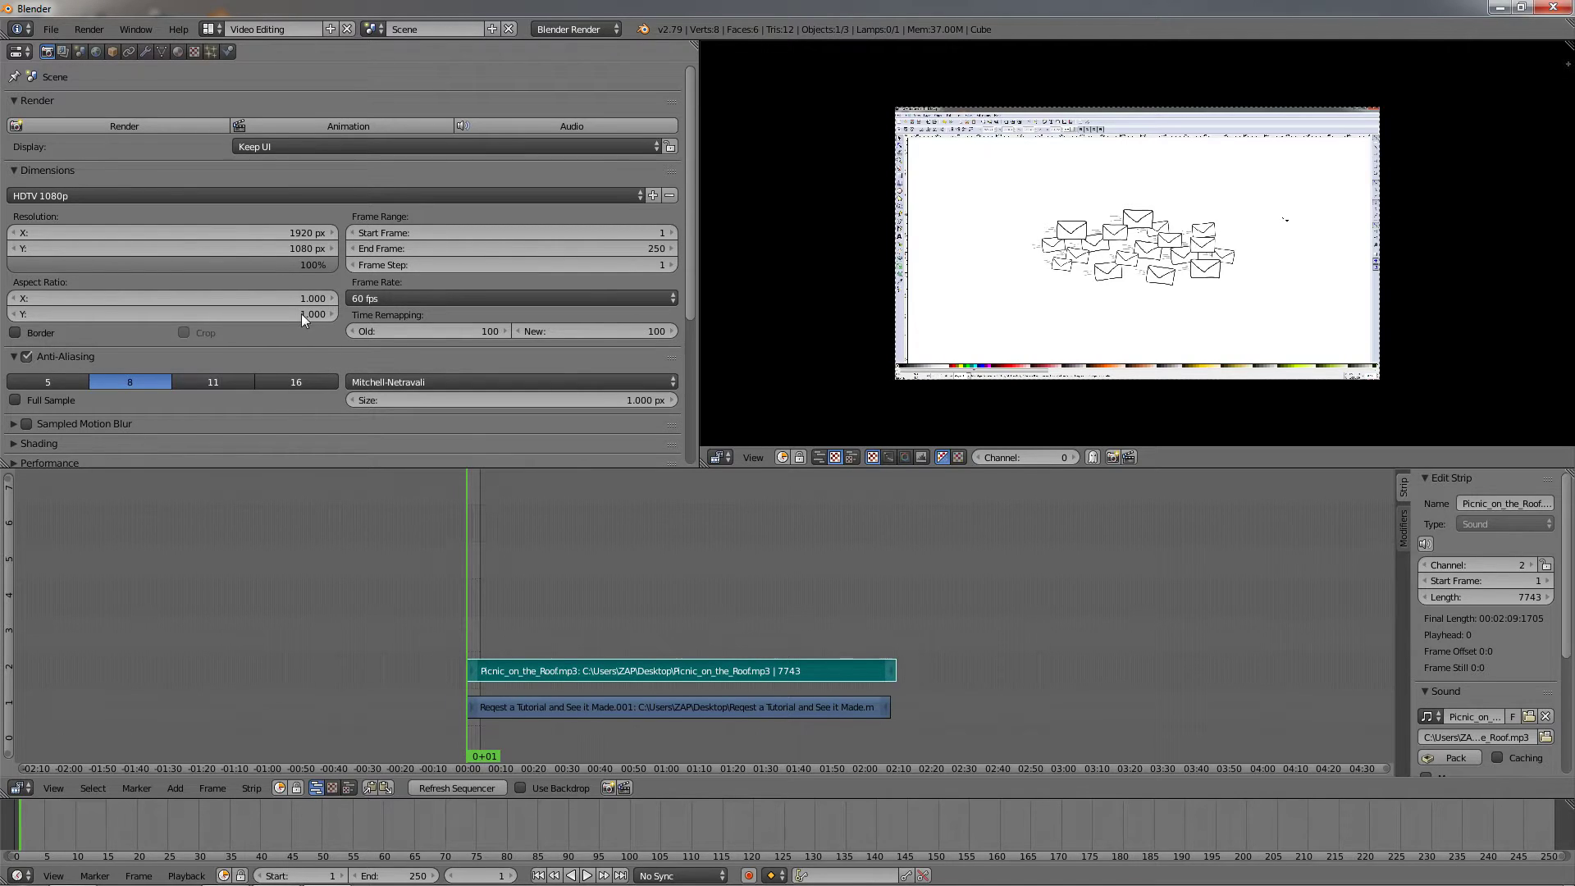
click(382, 300)
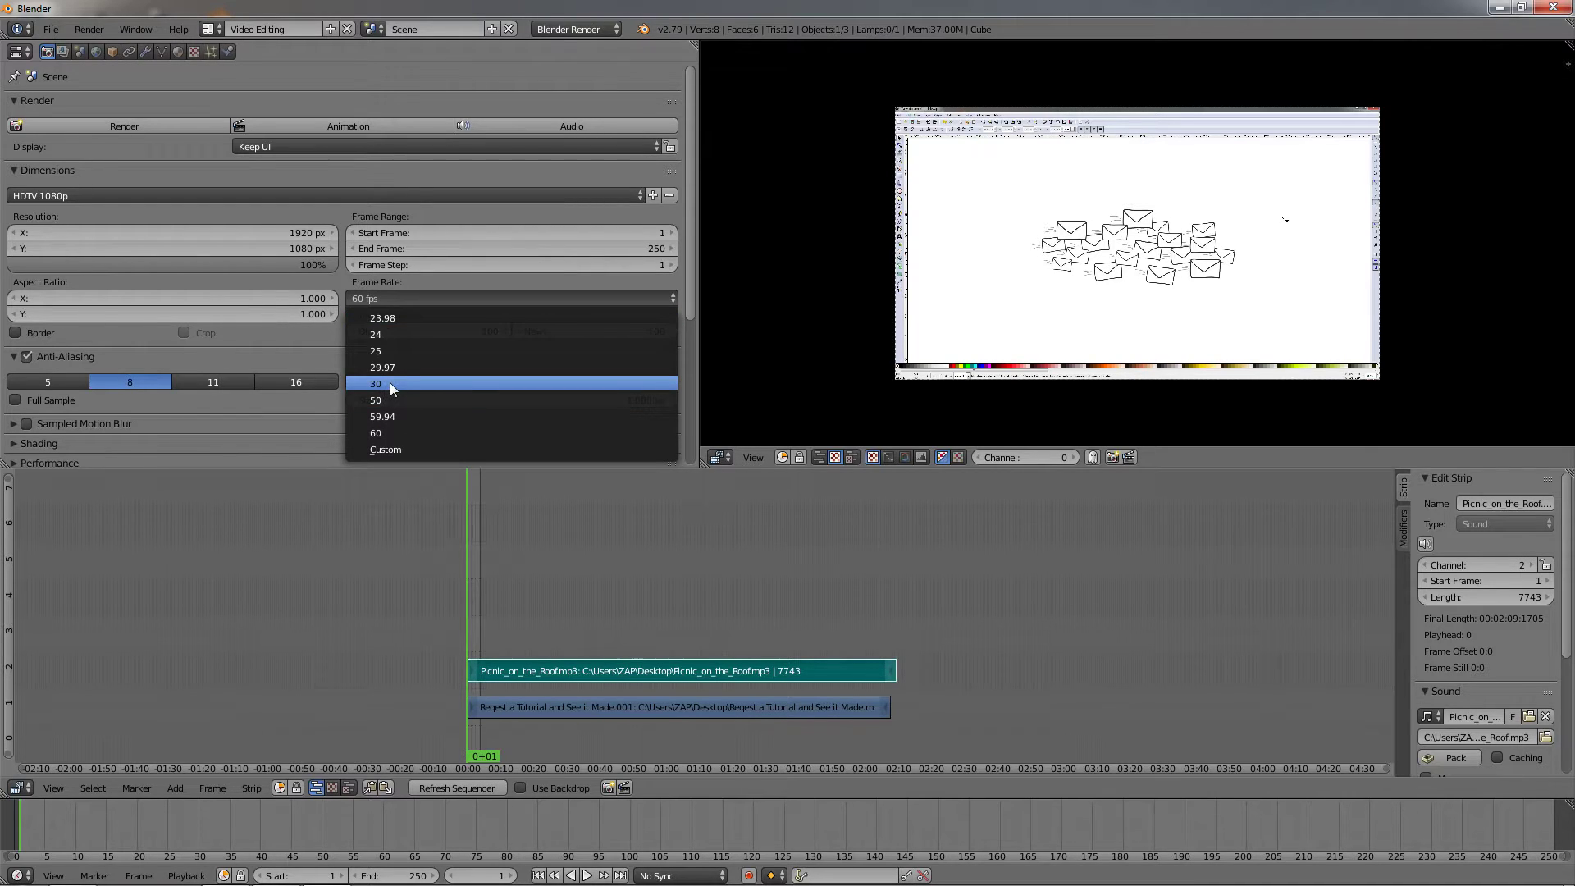
click(390, 432)
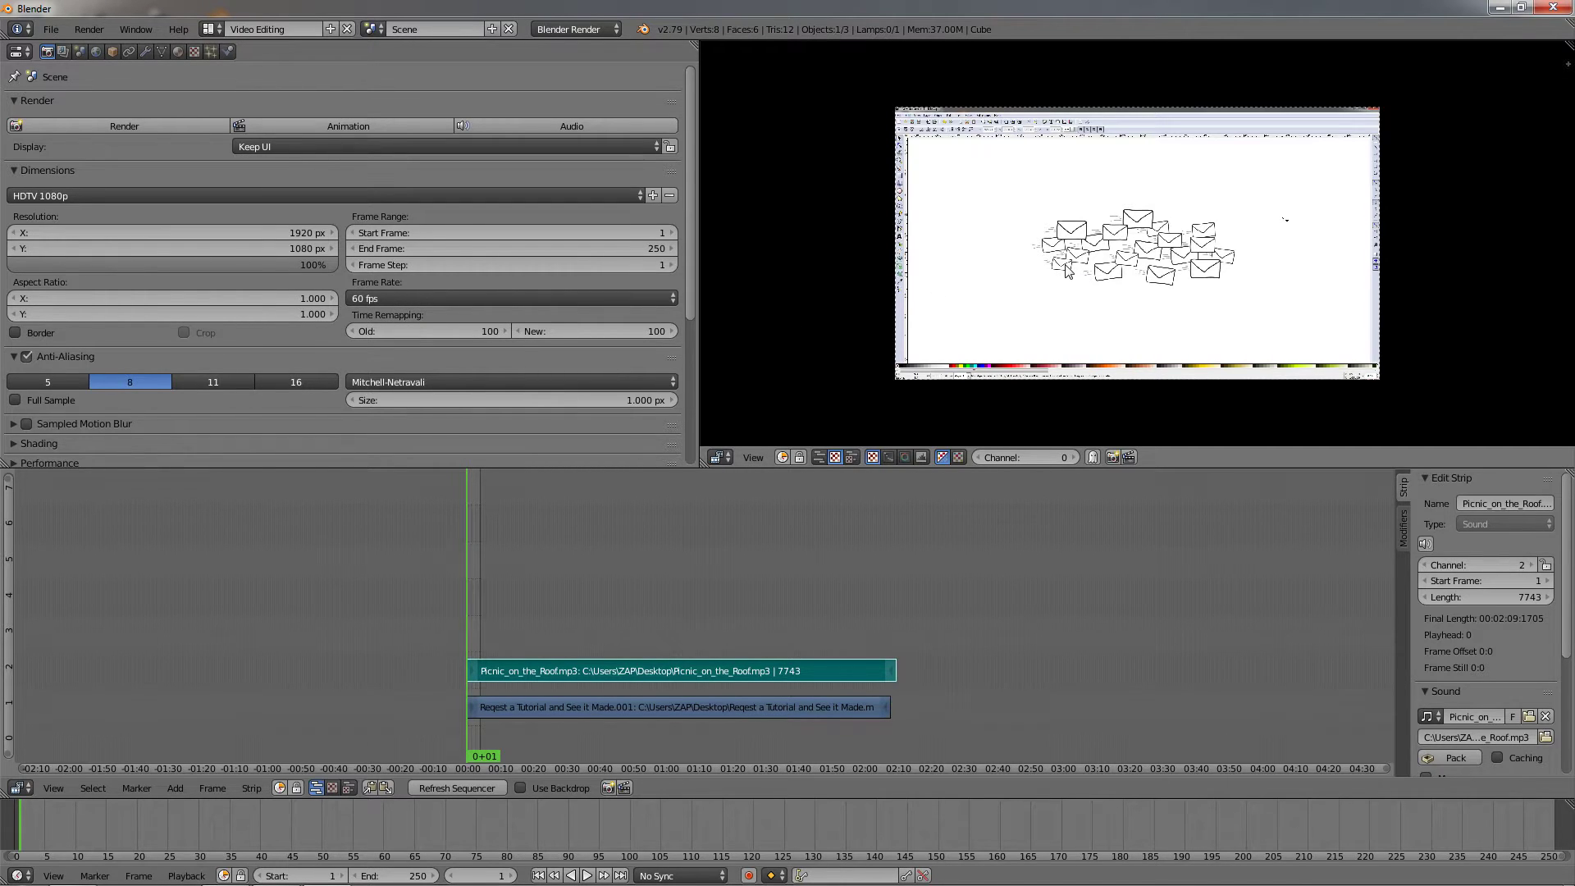
scroll(1067, 270, up, 1)
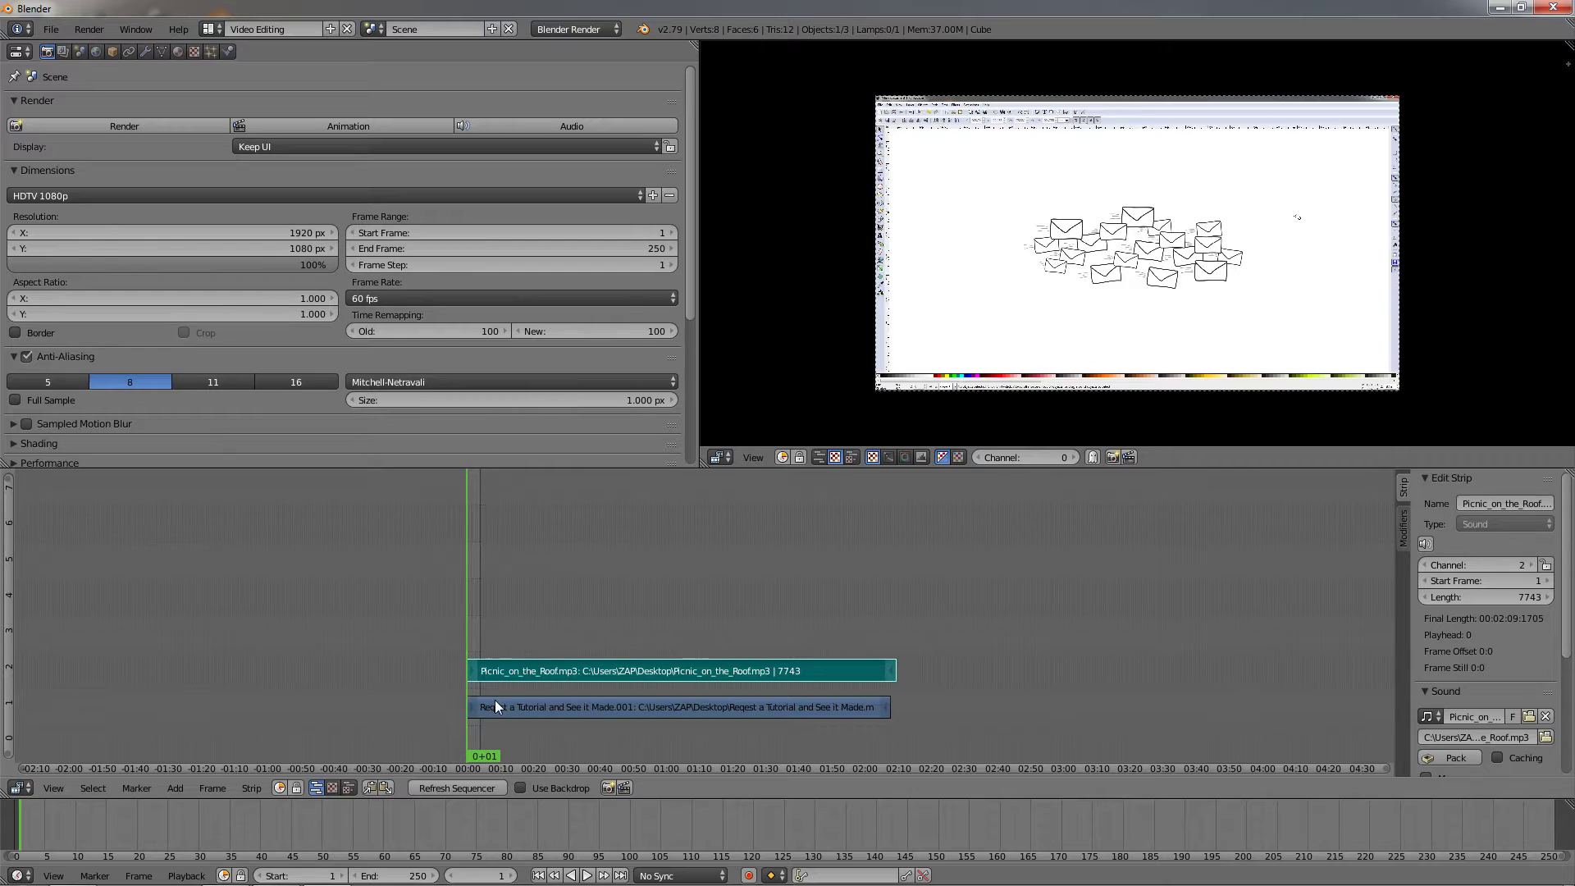
Step: Copy the movie strip's length 7643 and paste it into the scene End Frame
right_click(588, 708)
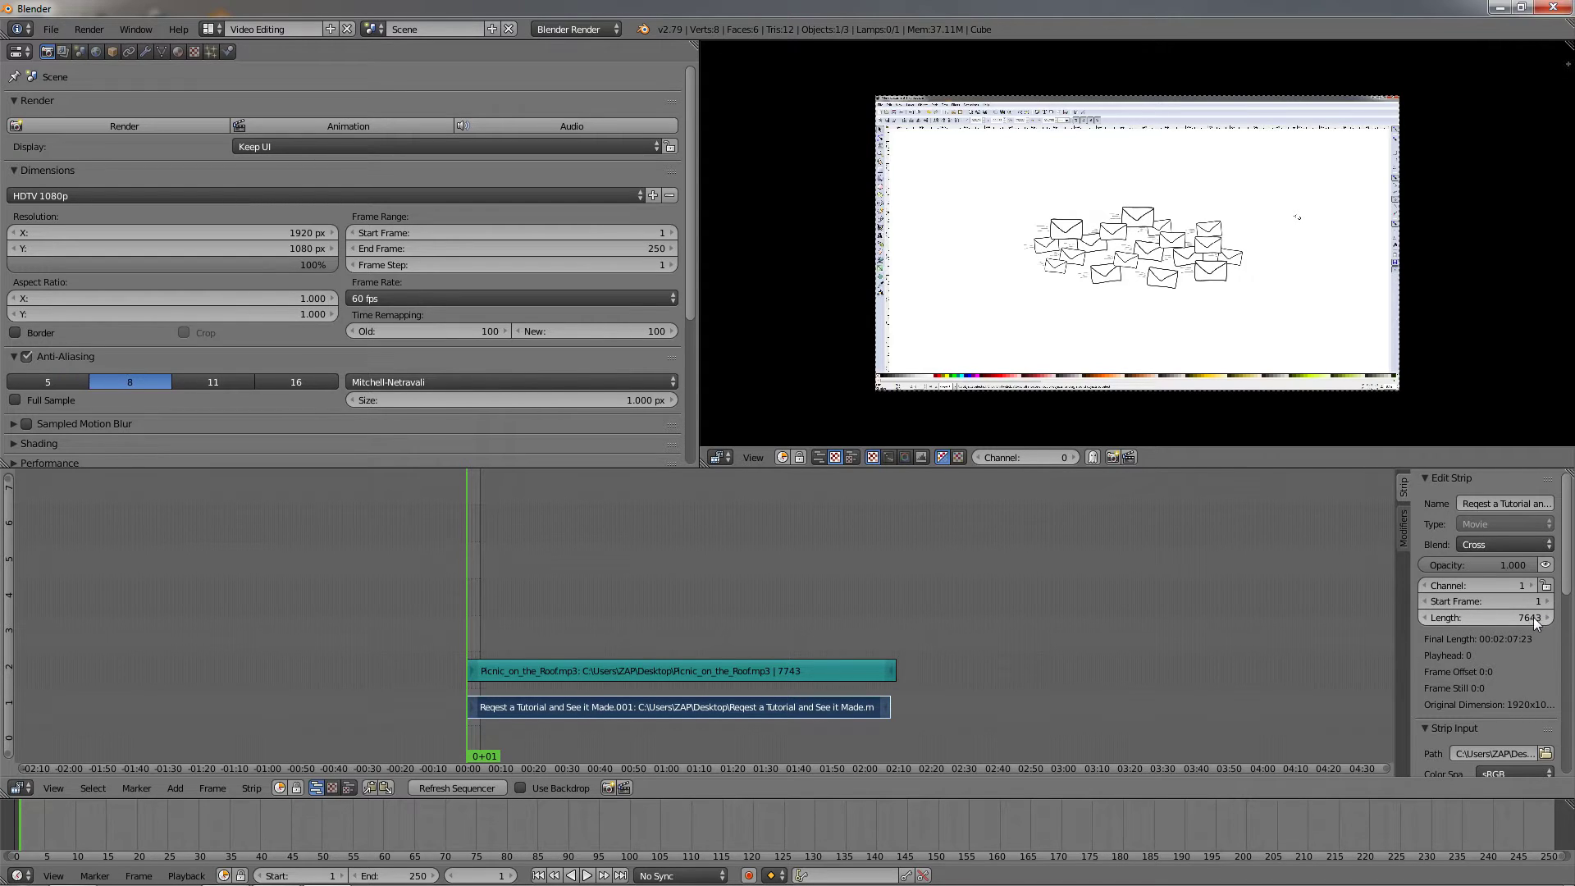
click(1489, 620)
key(ctrl+c)
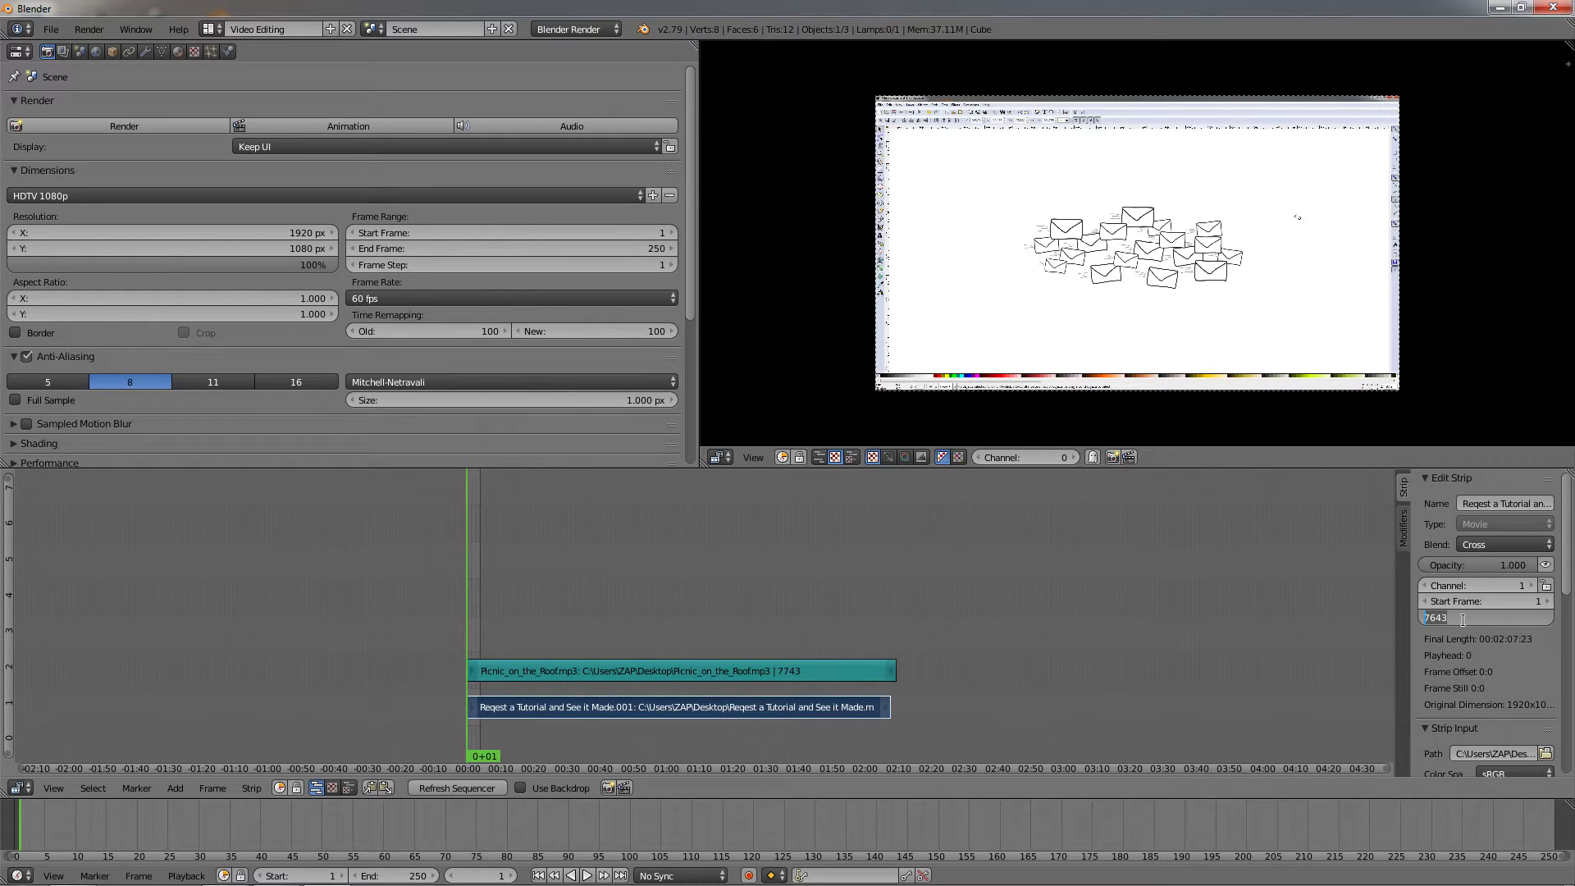
click(412, 247)
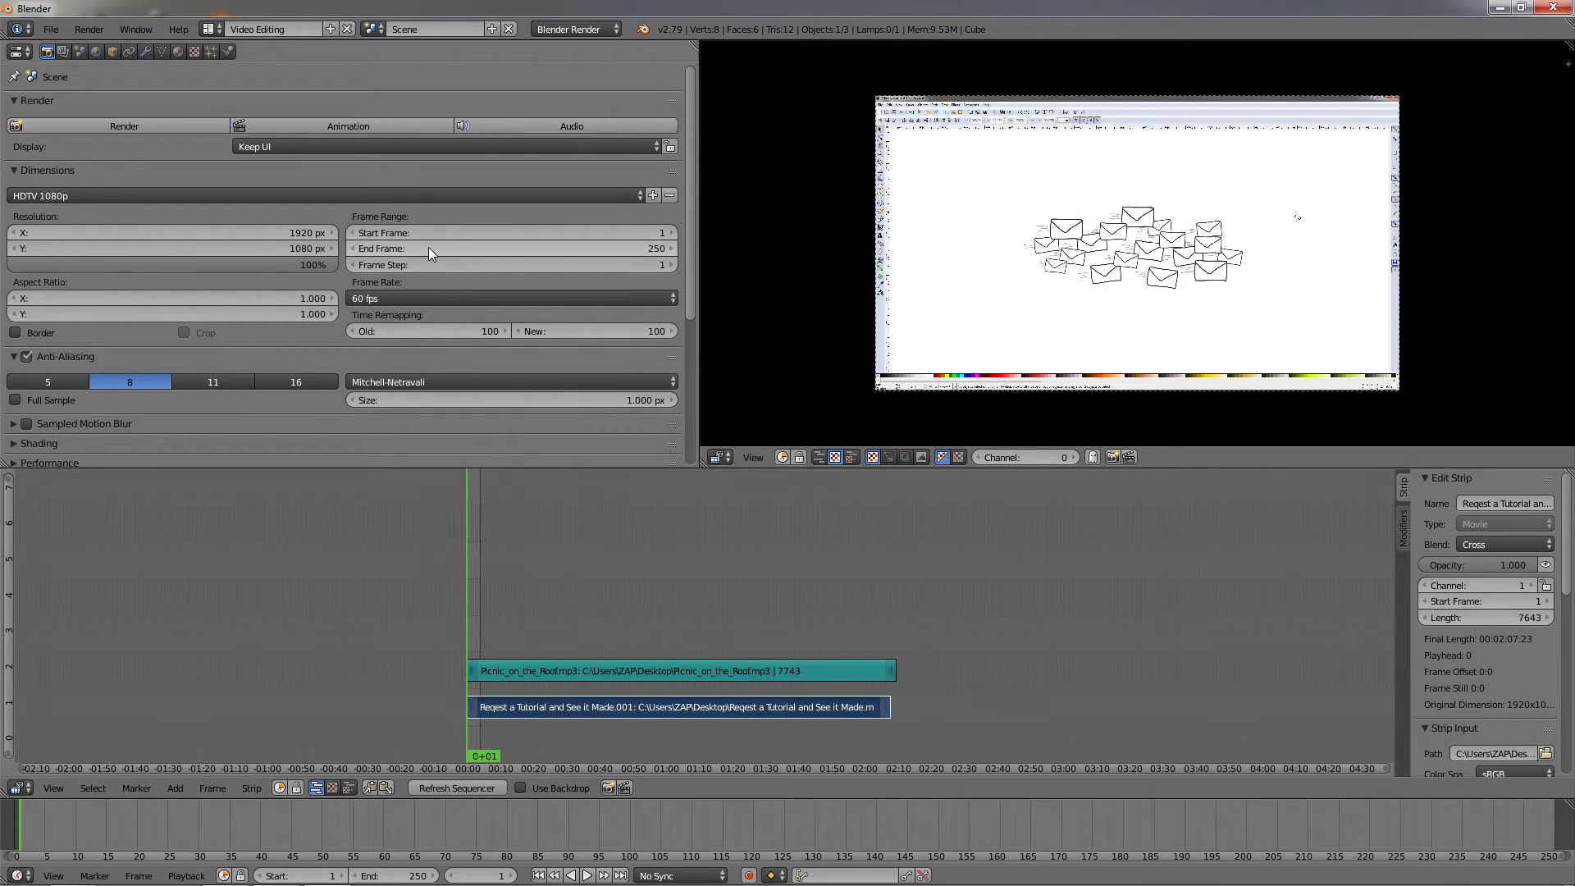
click(428, 248)
key(ctrl+a)
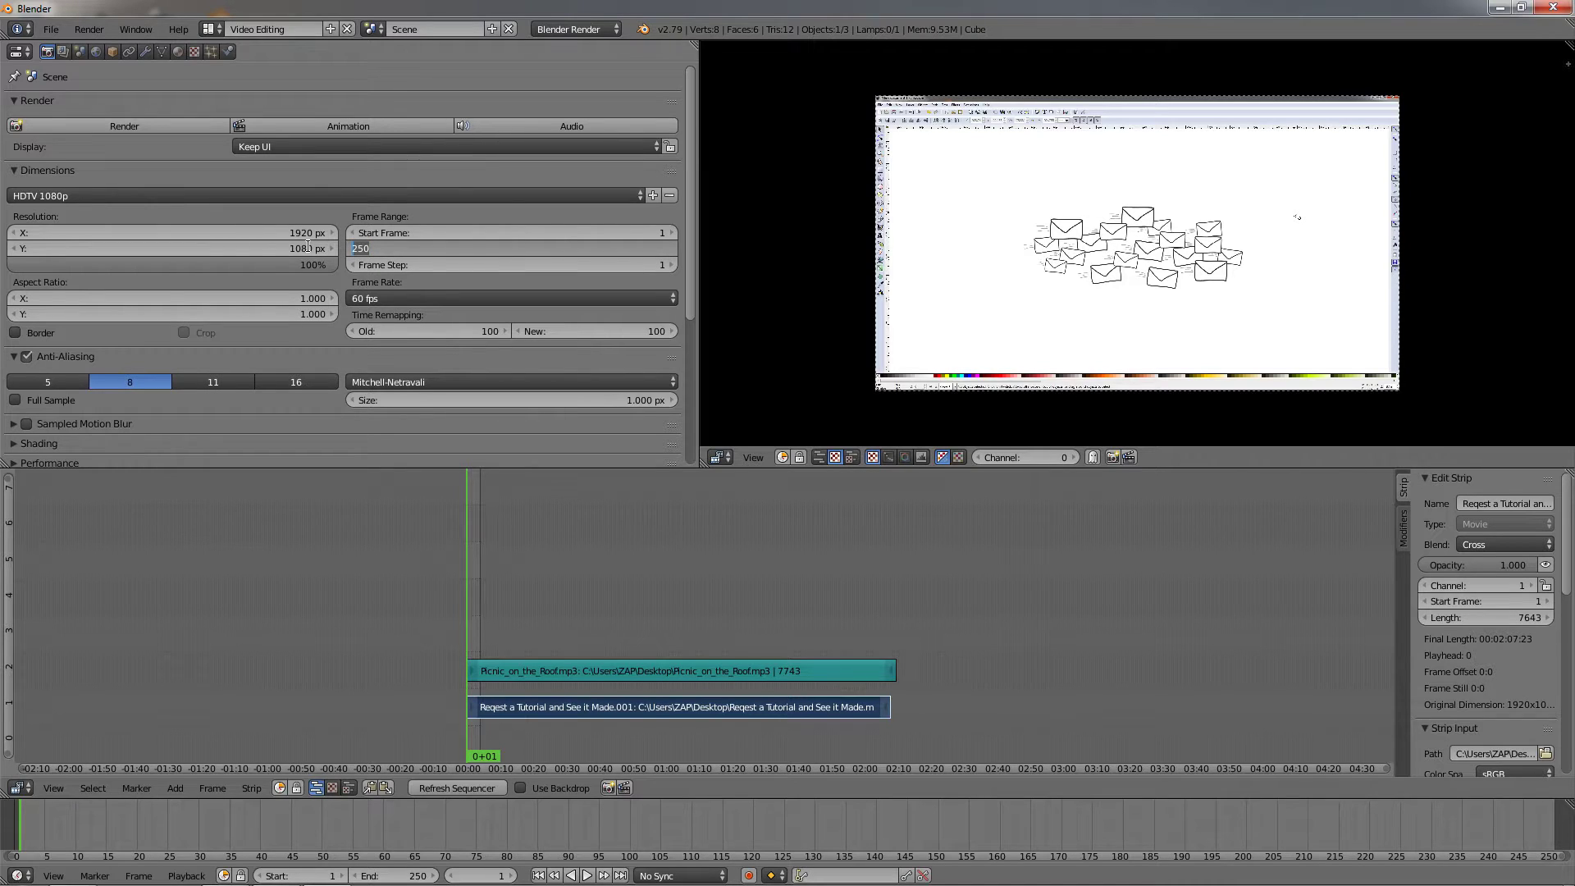
key(ctrl+v)
key(Return)
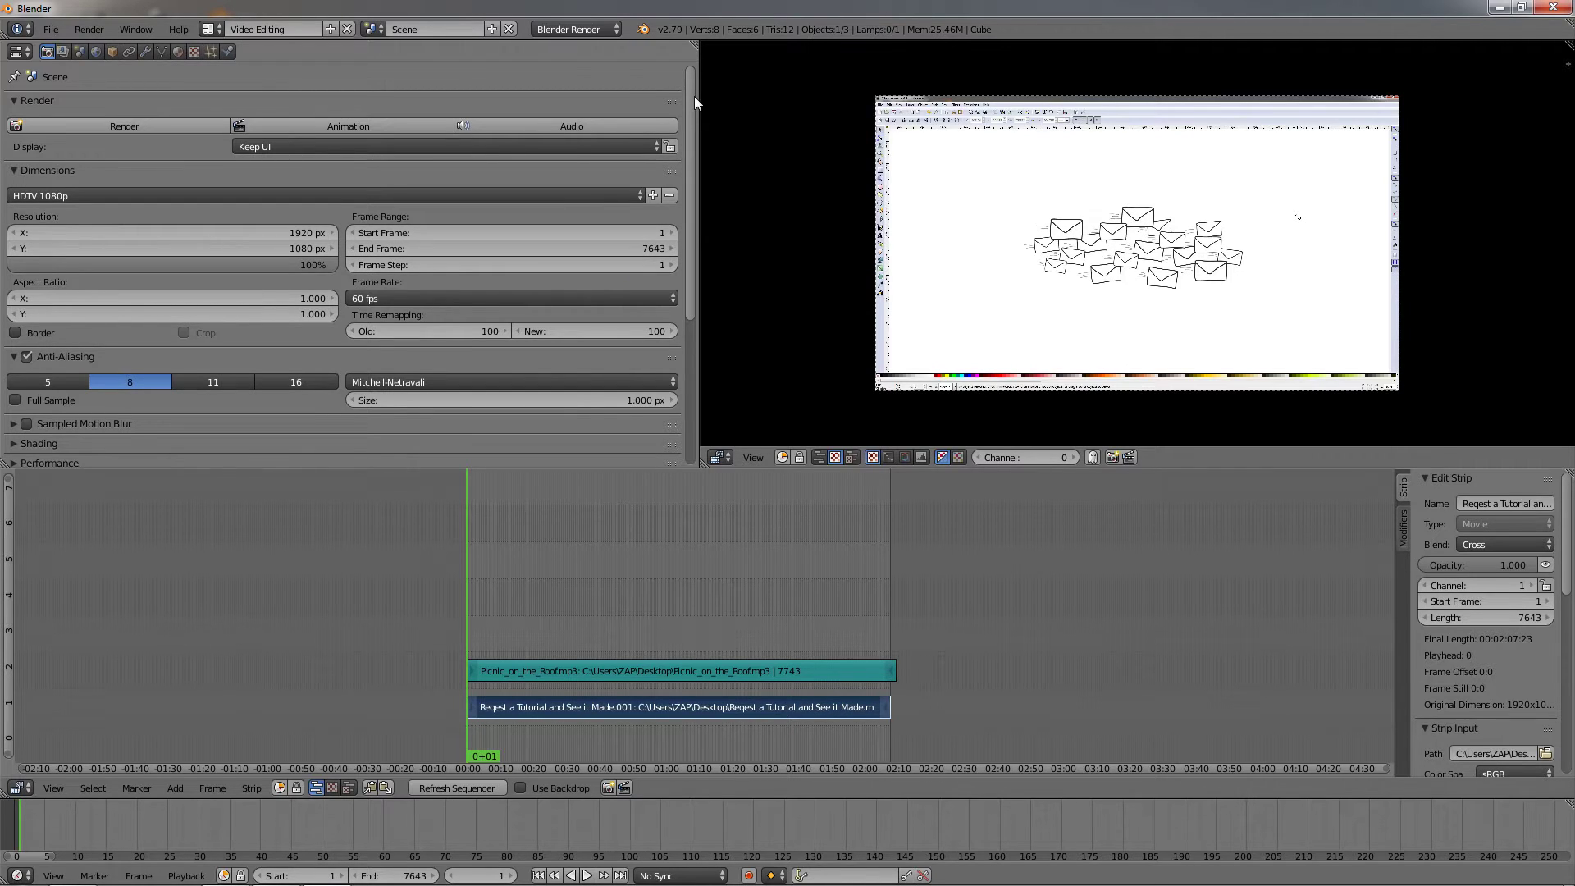
Step: Set the Output panel's render folder to the Desktop
drag(692, 91, 691, 254)
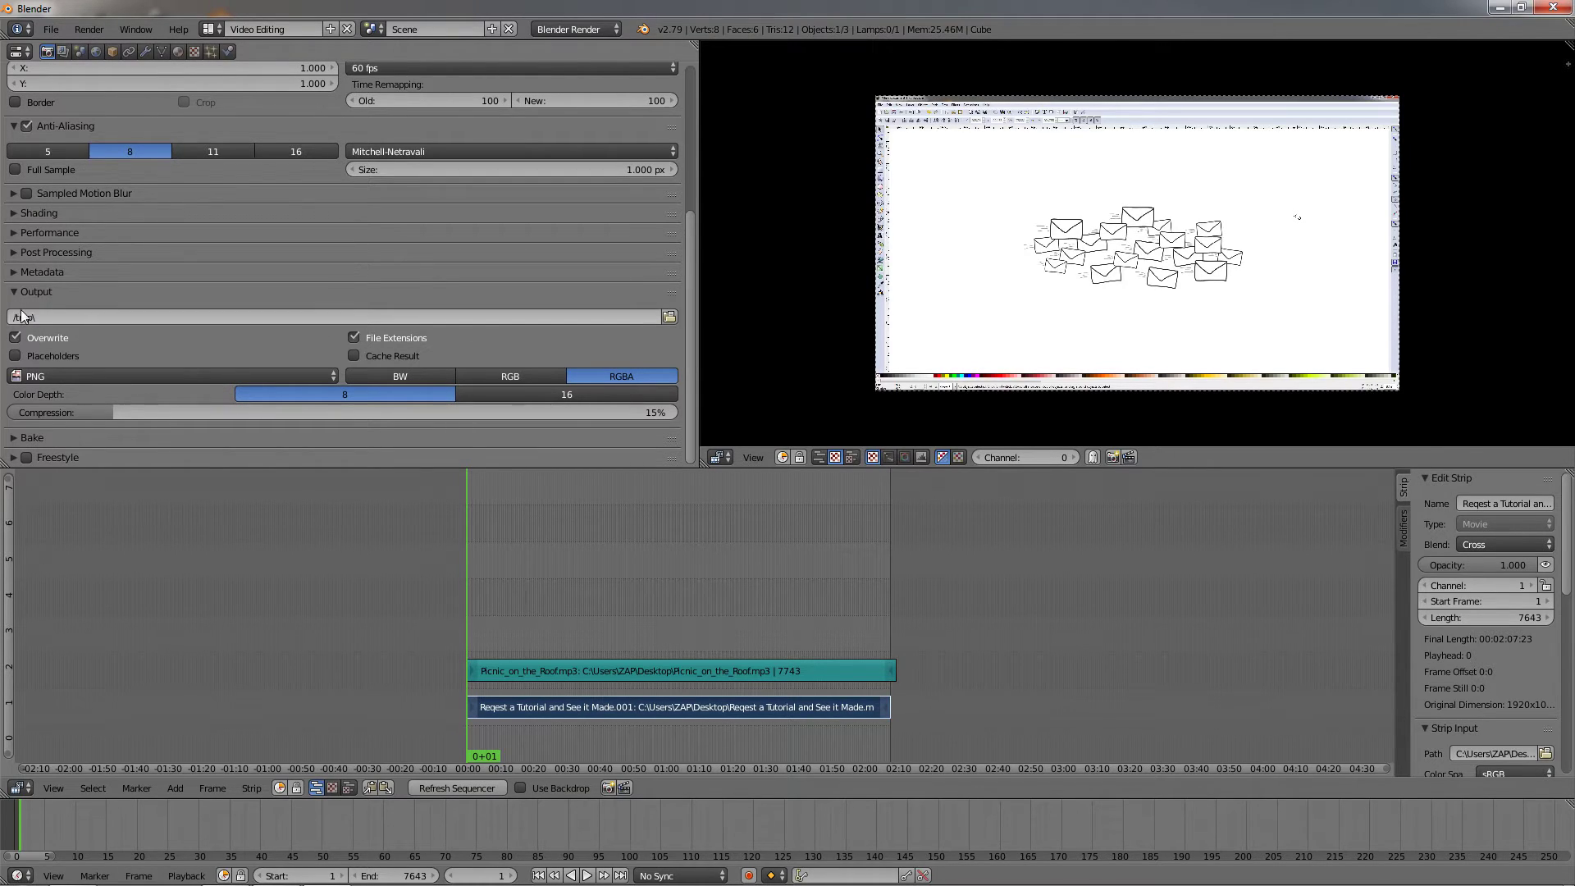
click(670, 317)
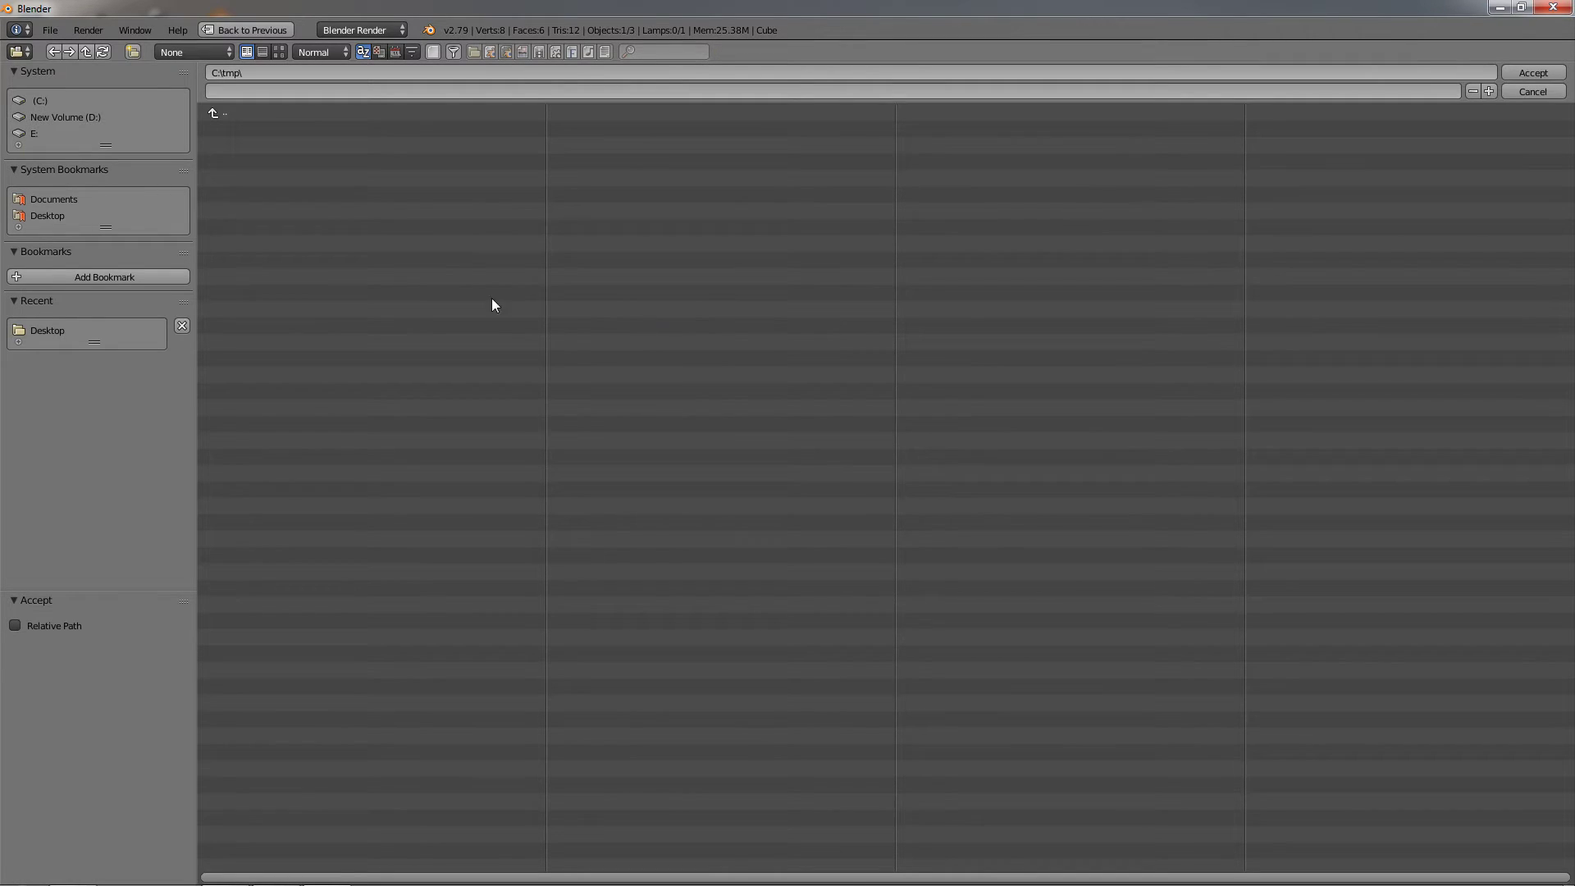
click(38, 332)
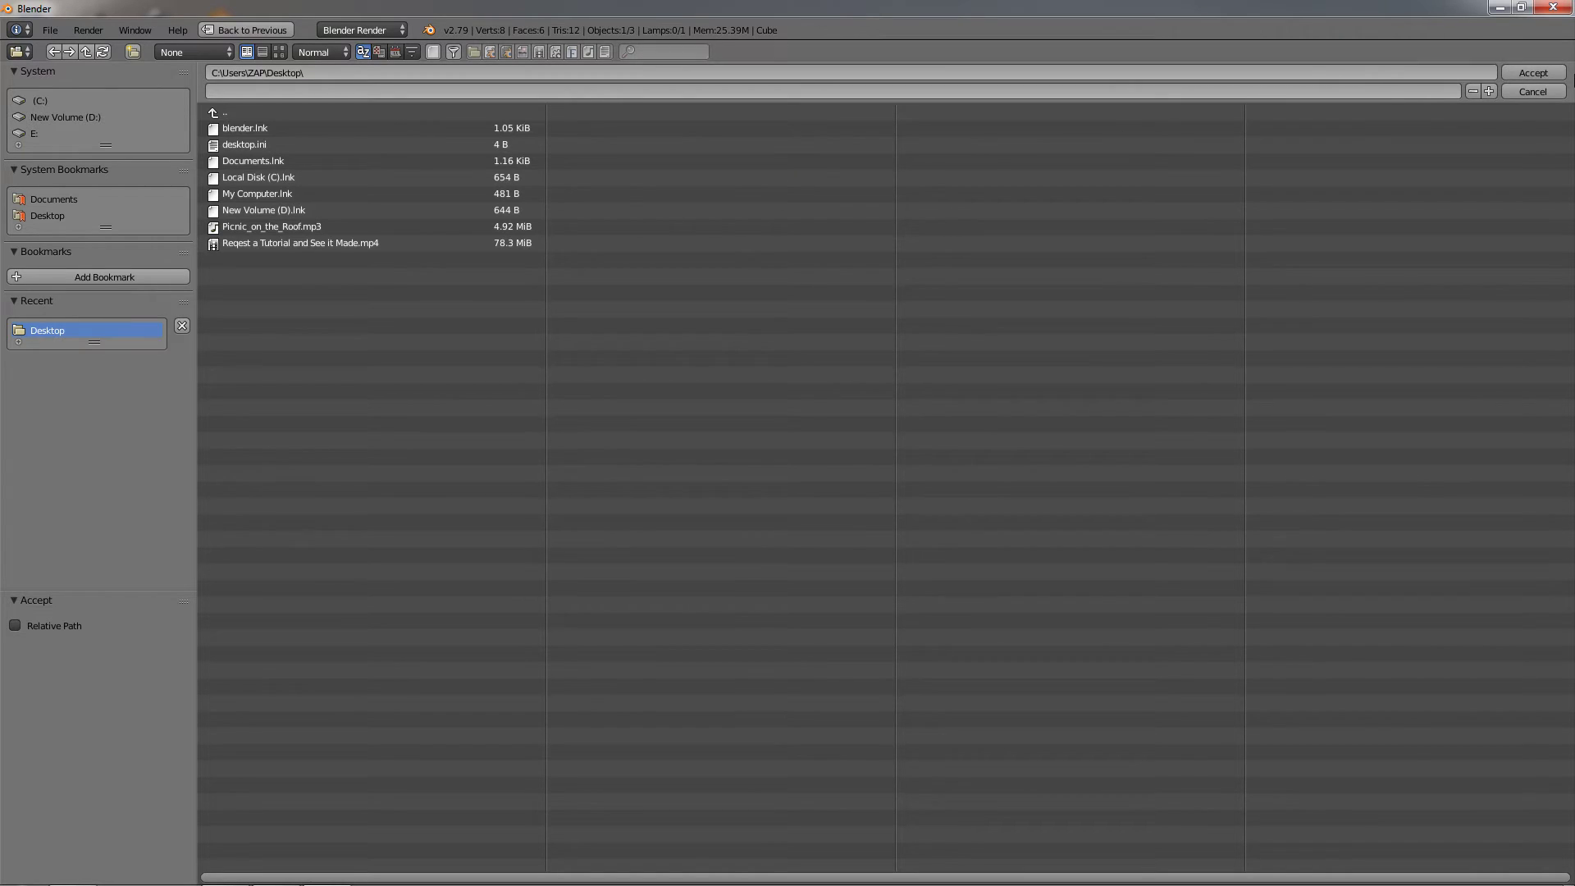
click(1532, 72)
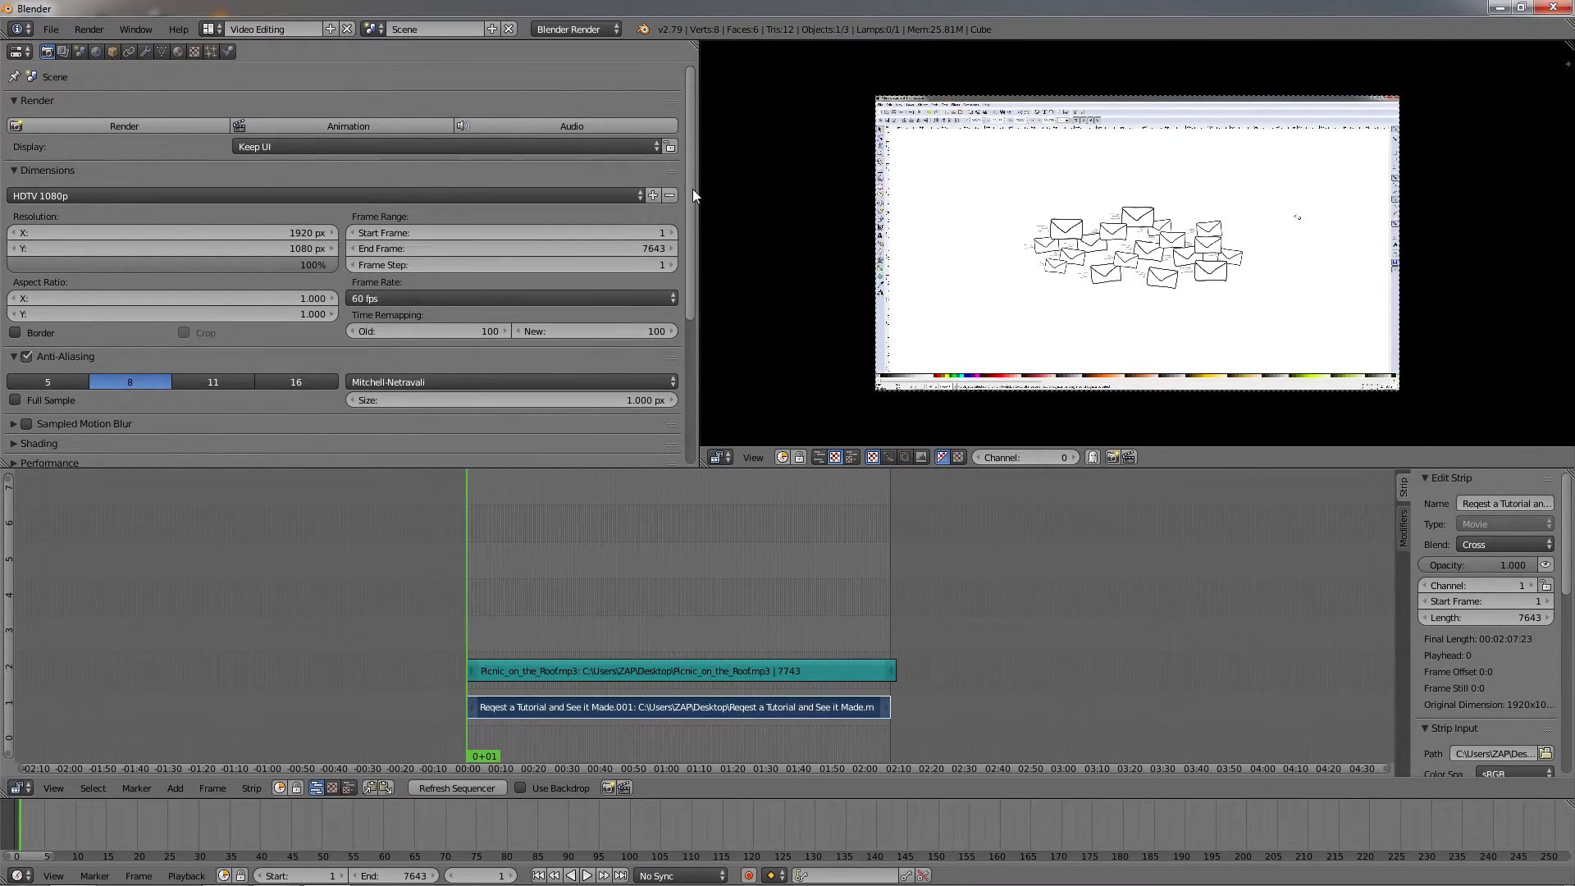
Step: Switch the output format from PNG to FFmpeg video and bring up the encoding presets list
scroll(687, 192, down, 6)
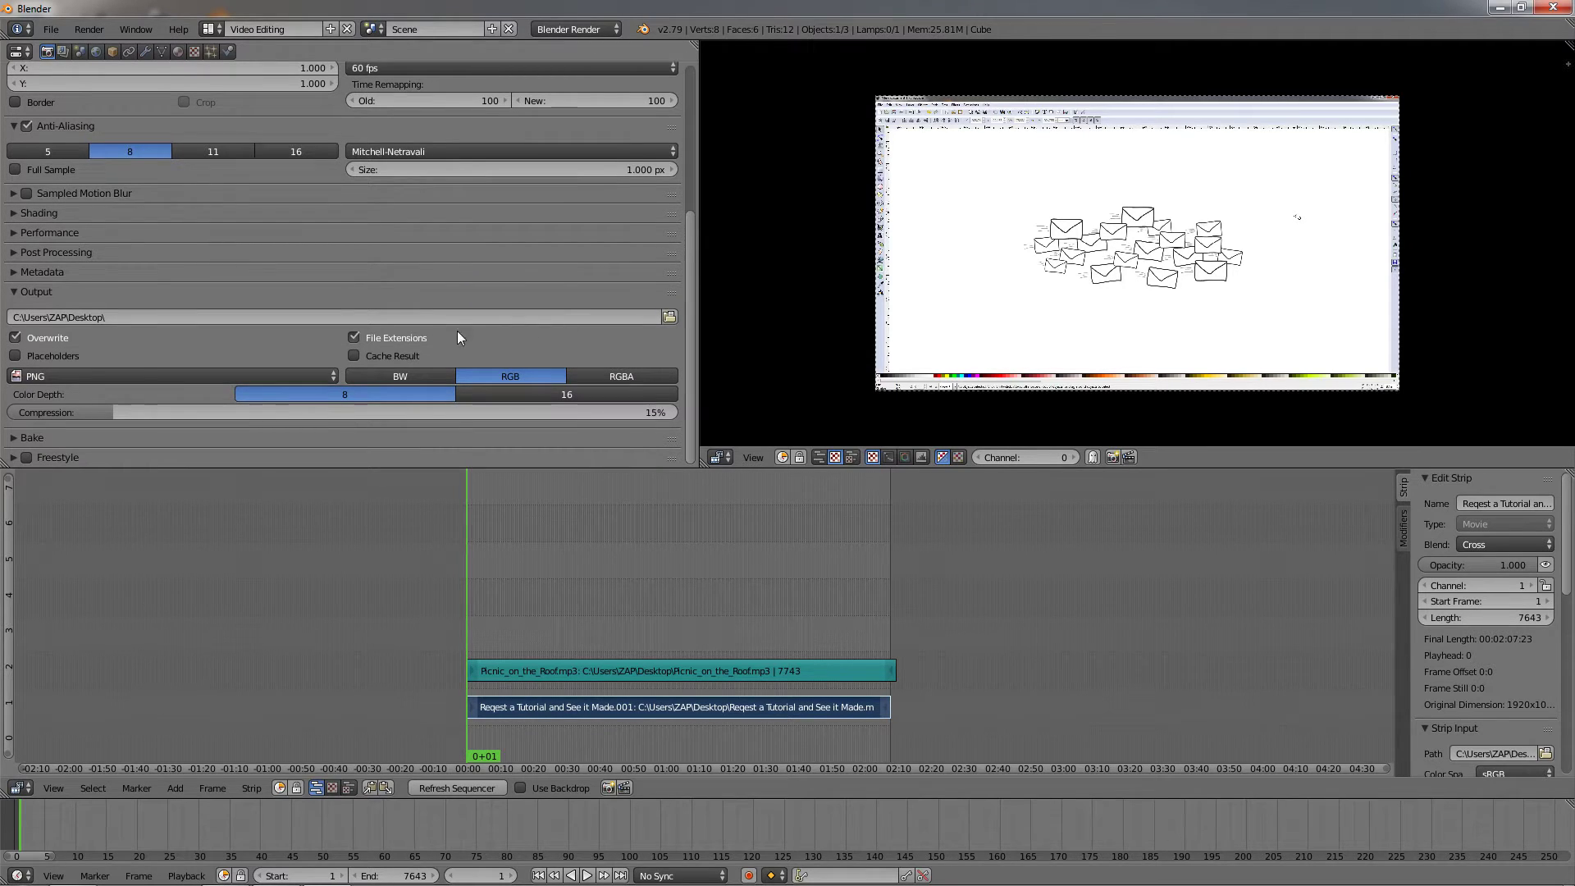
click(65, 378)
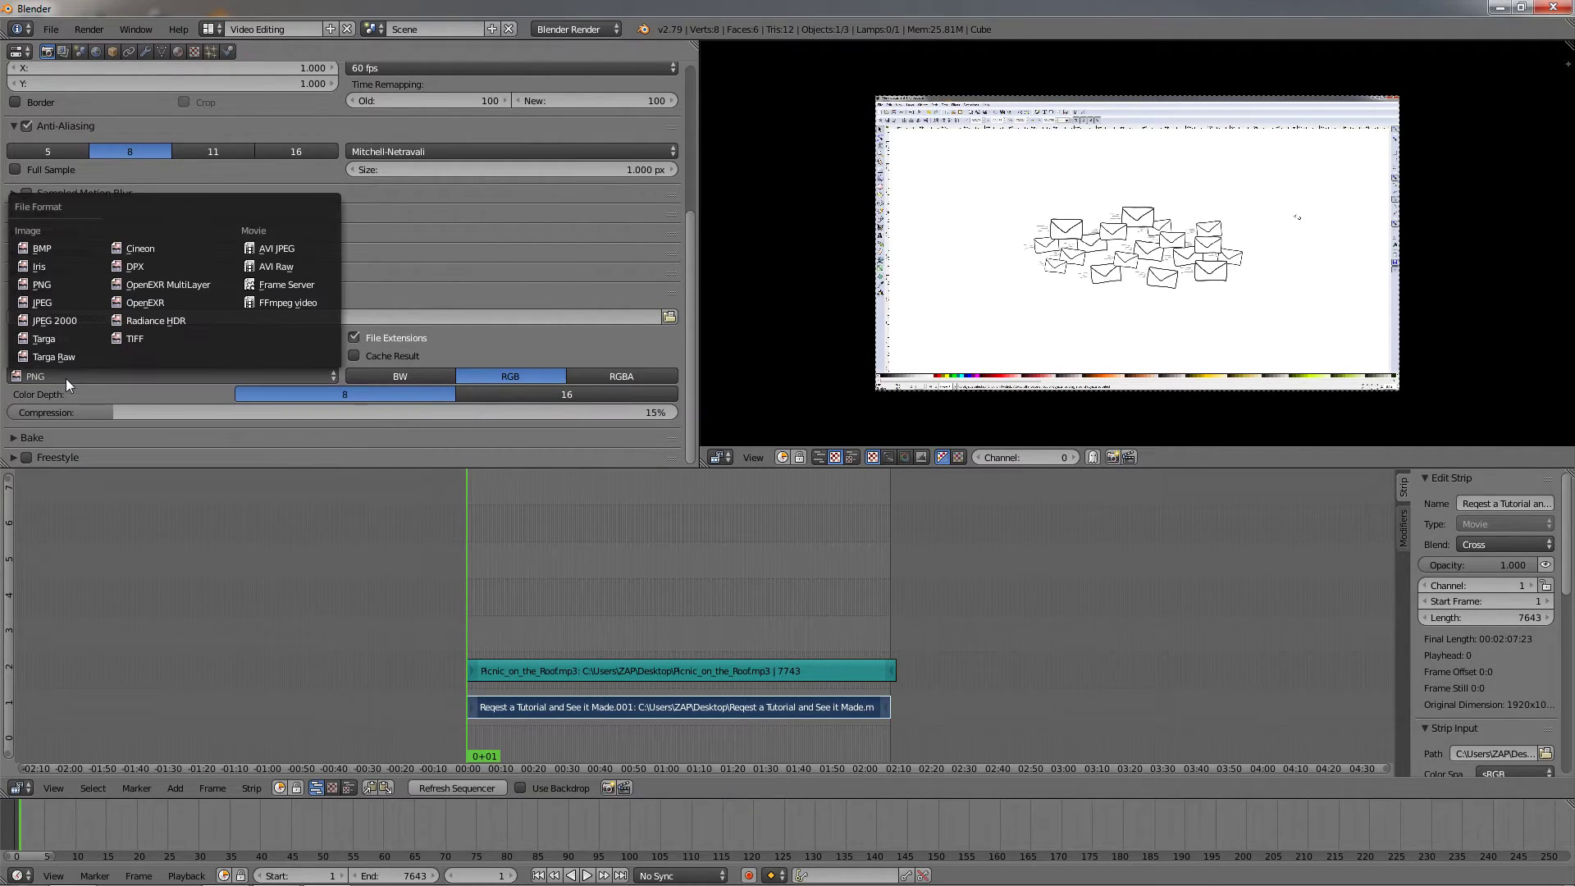
click(285, 303)
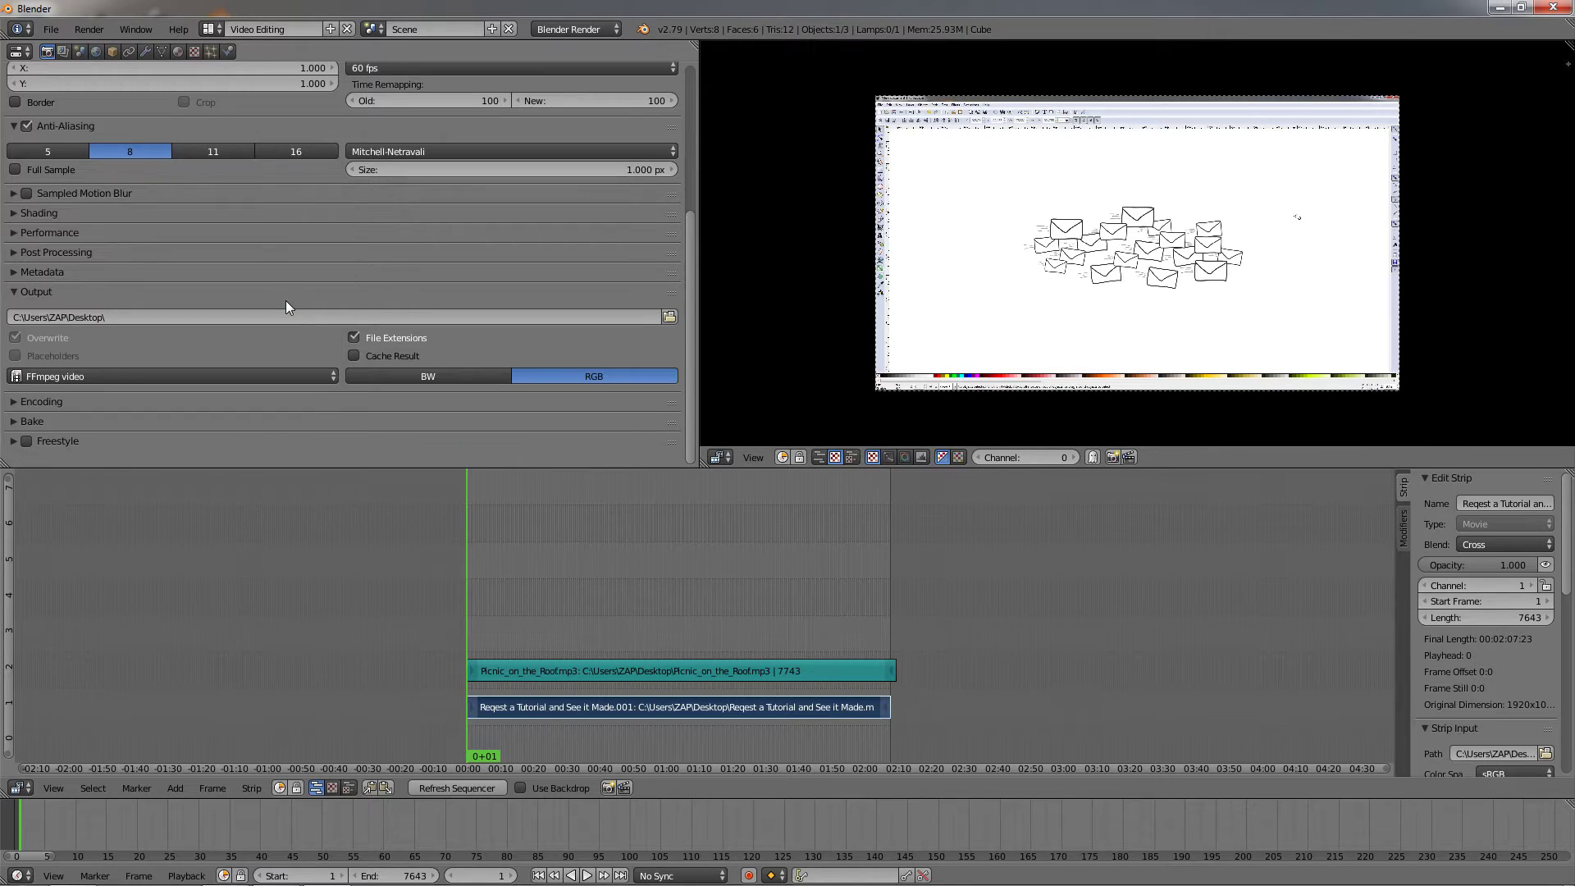
click(75, 400)
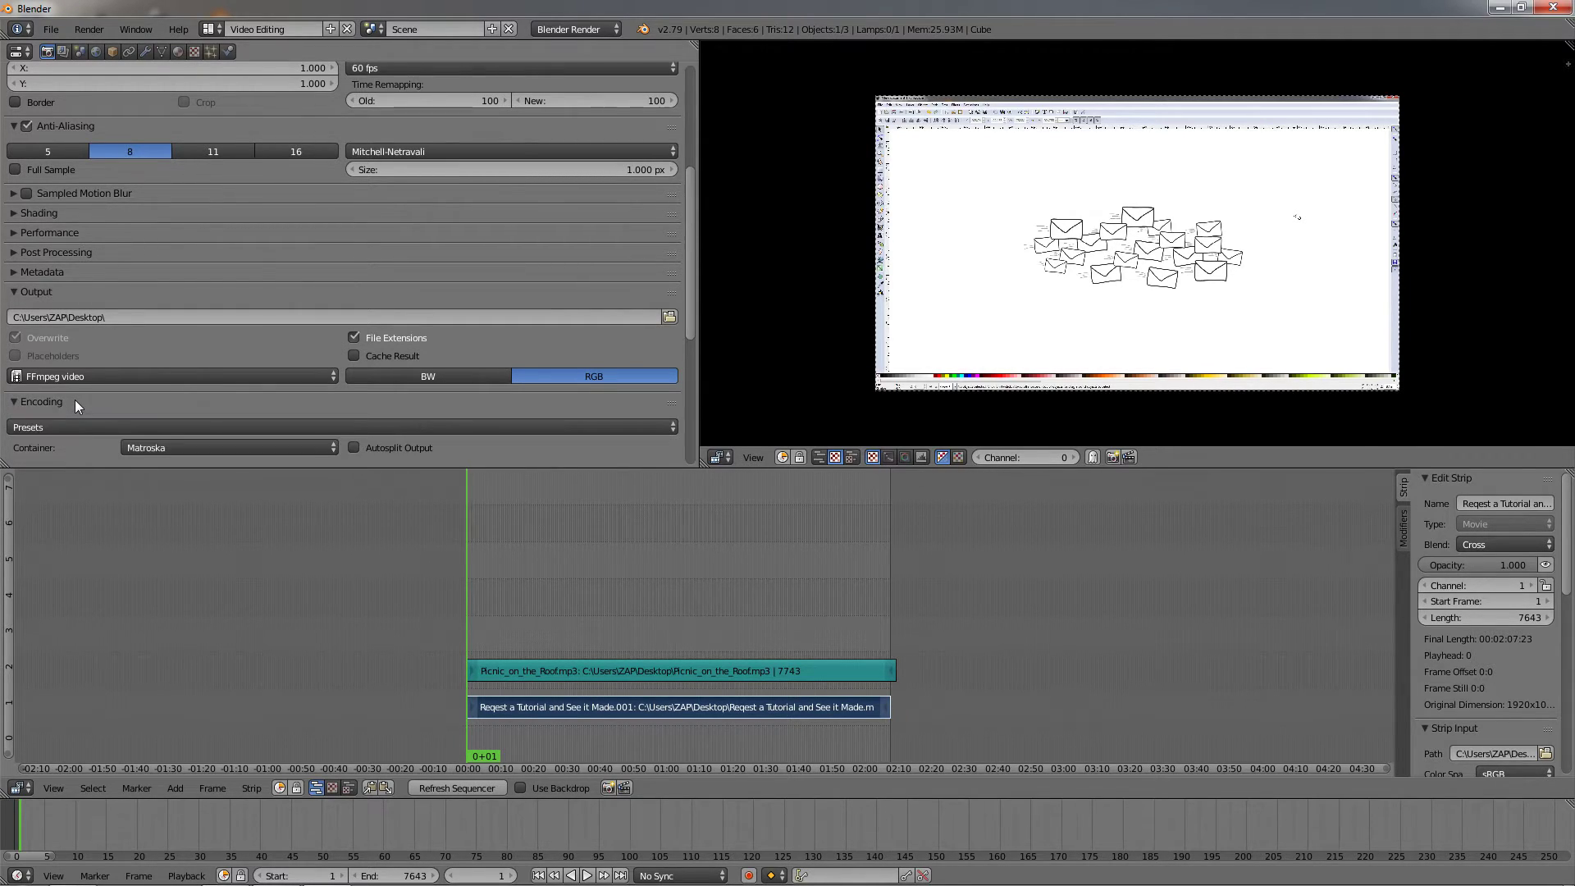
drag(694, 237, 675, 353)
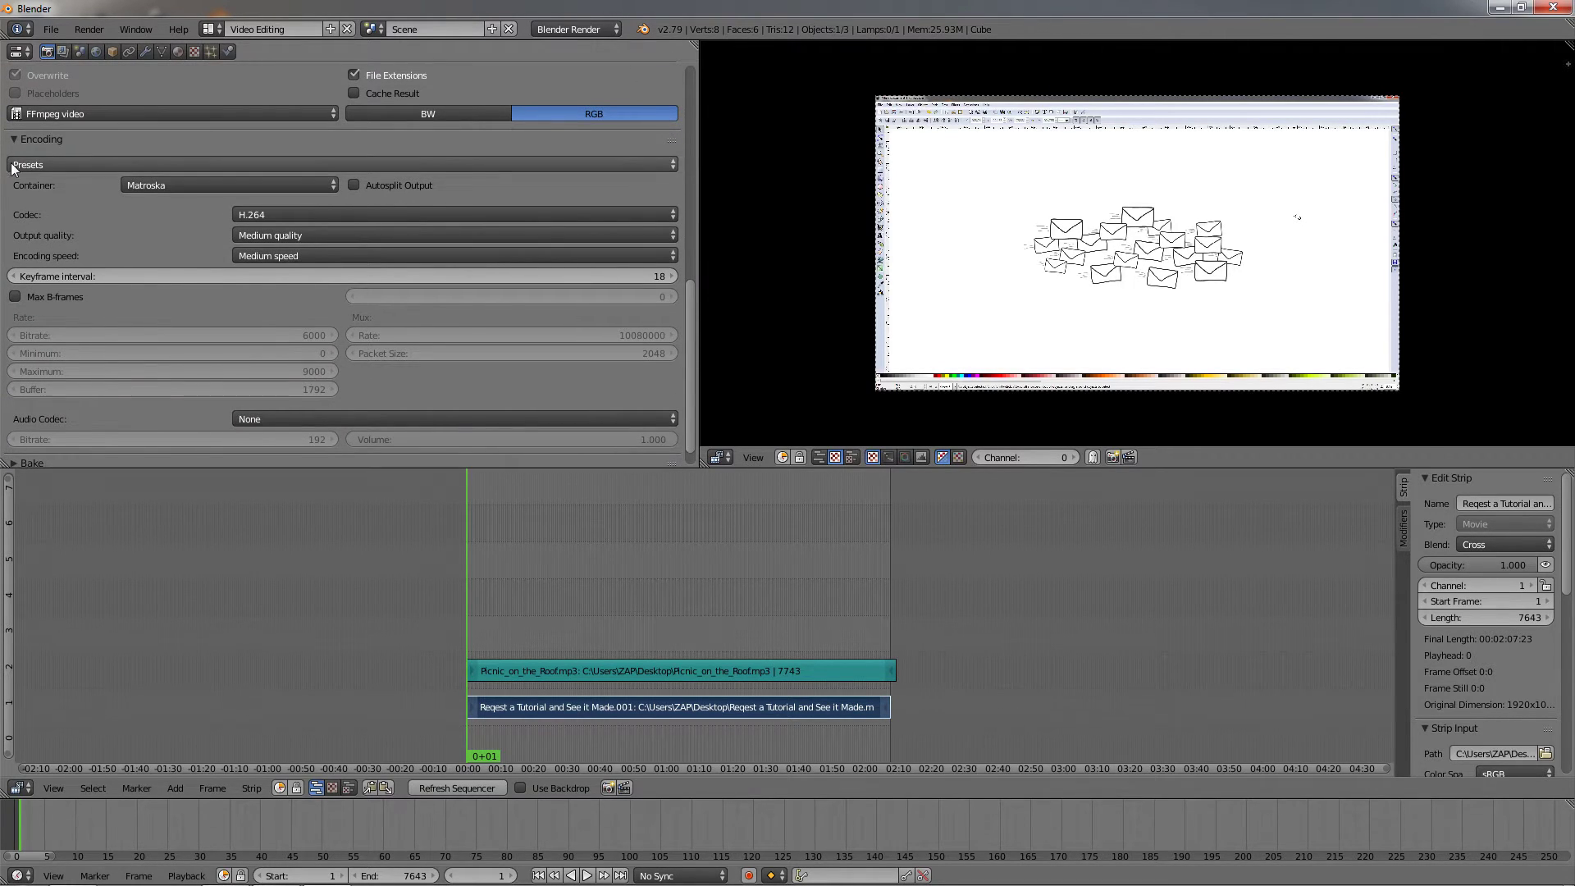
click(44, 164)
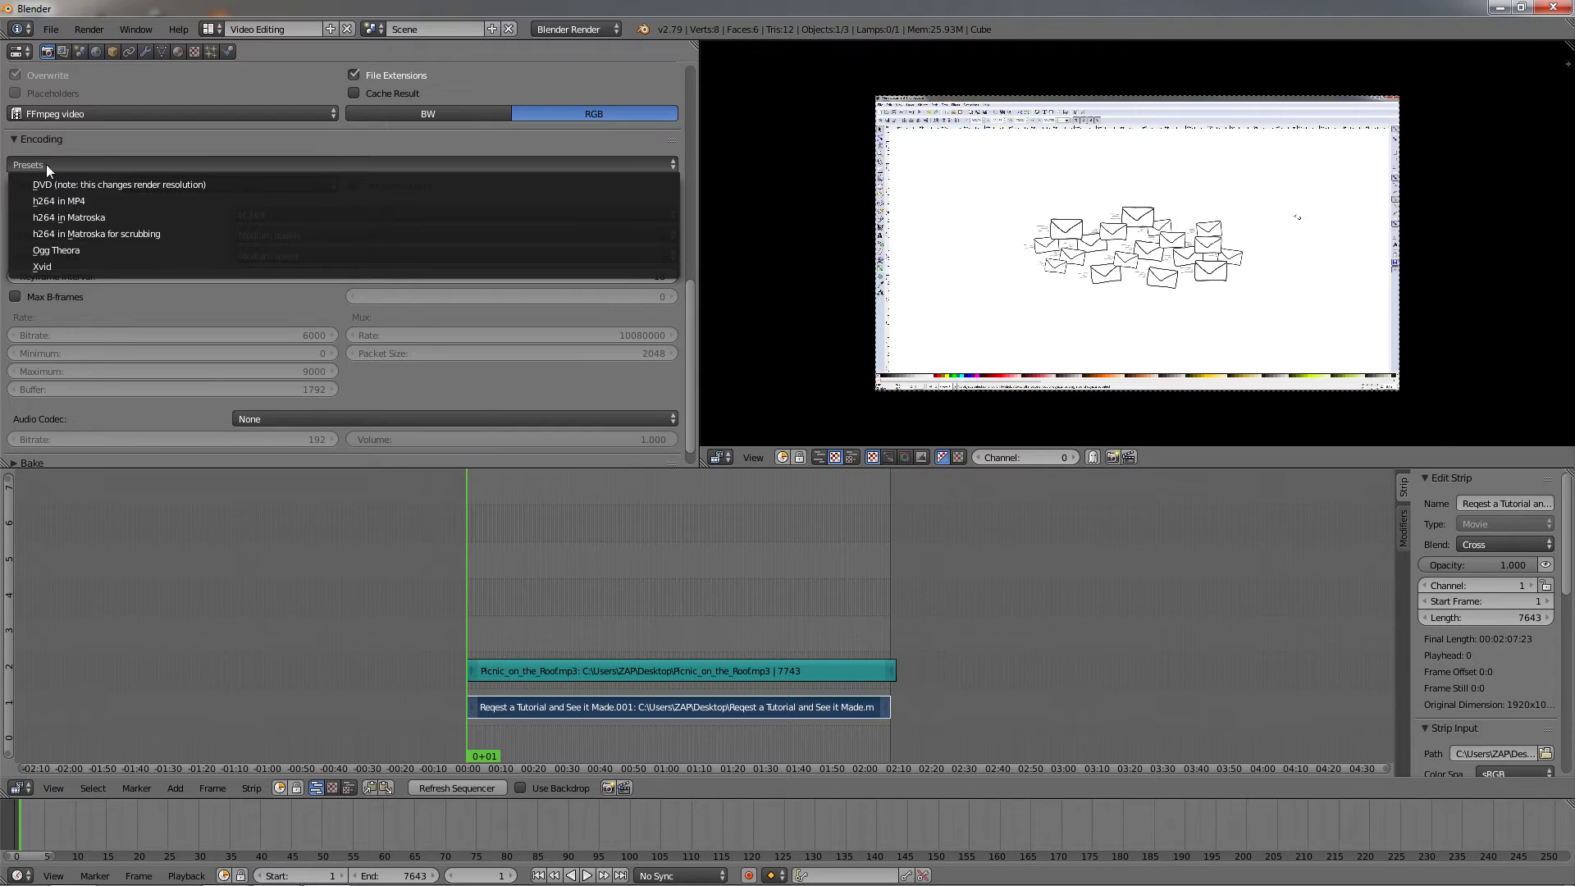
Step: Apply the h264 in MP4 encoding preset with output quality set to High quality
click(100, 205)
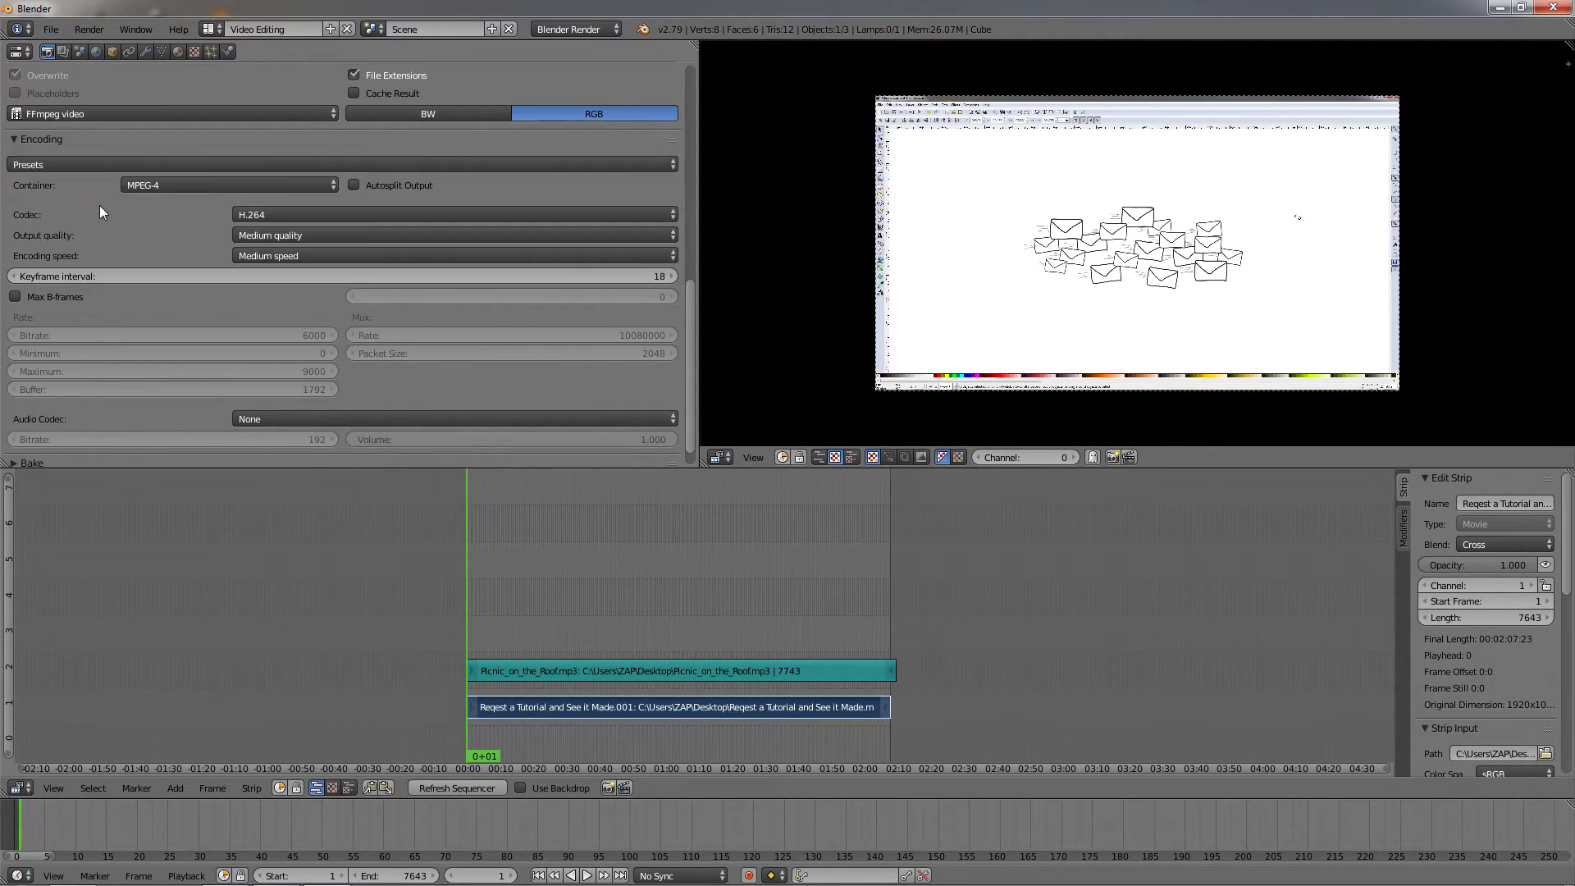
click(282, 237)
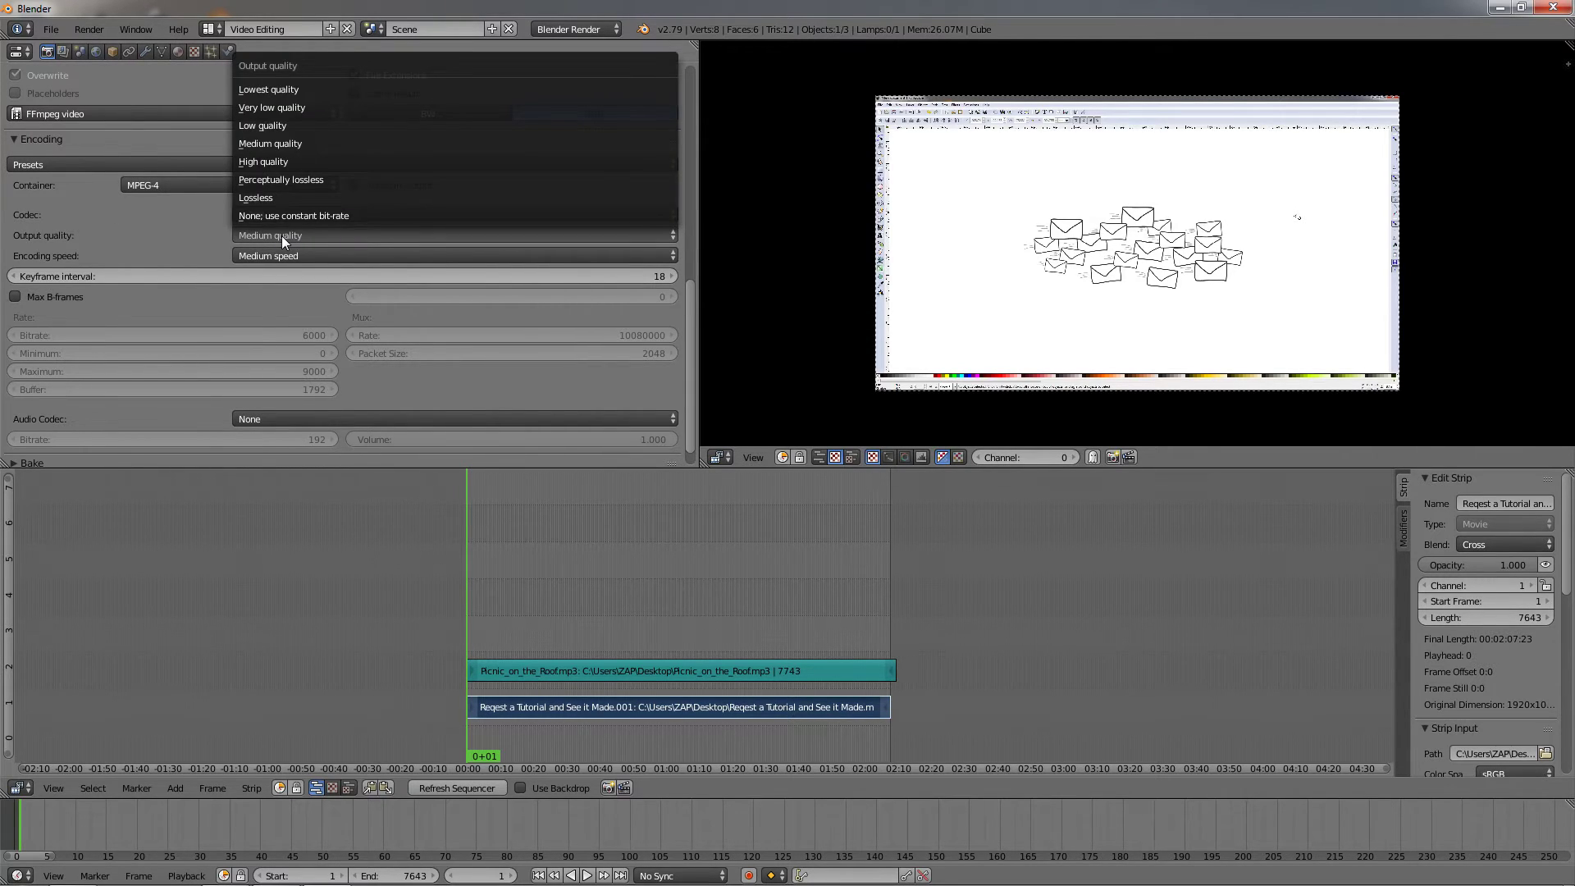
click(285, 163)
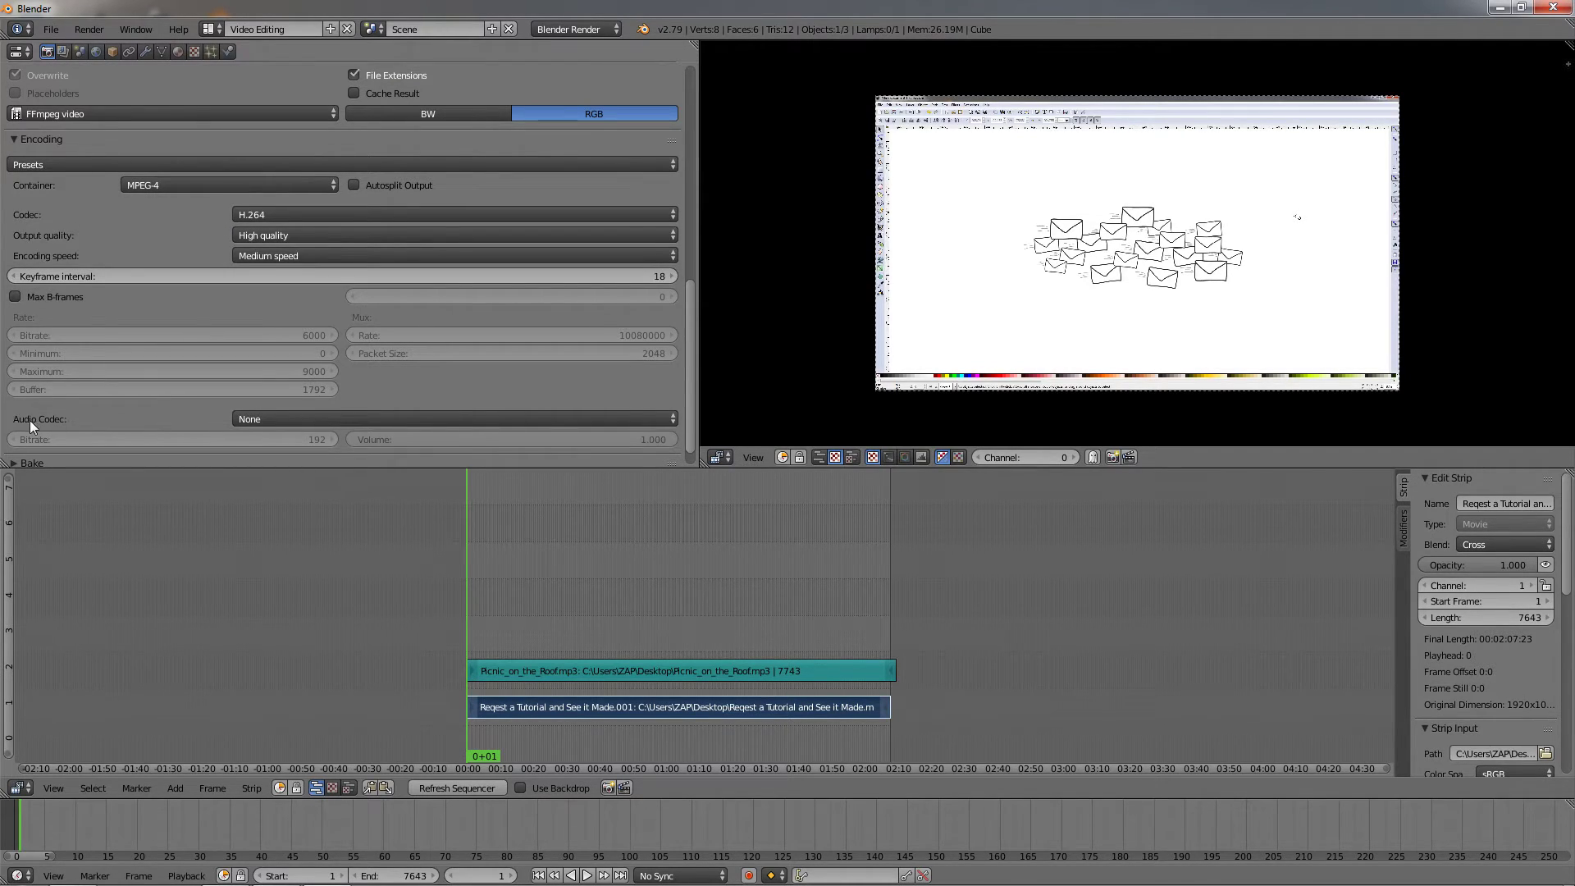
Step: Set the audio codec to MP3
click(319, 420)
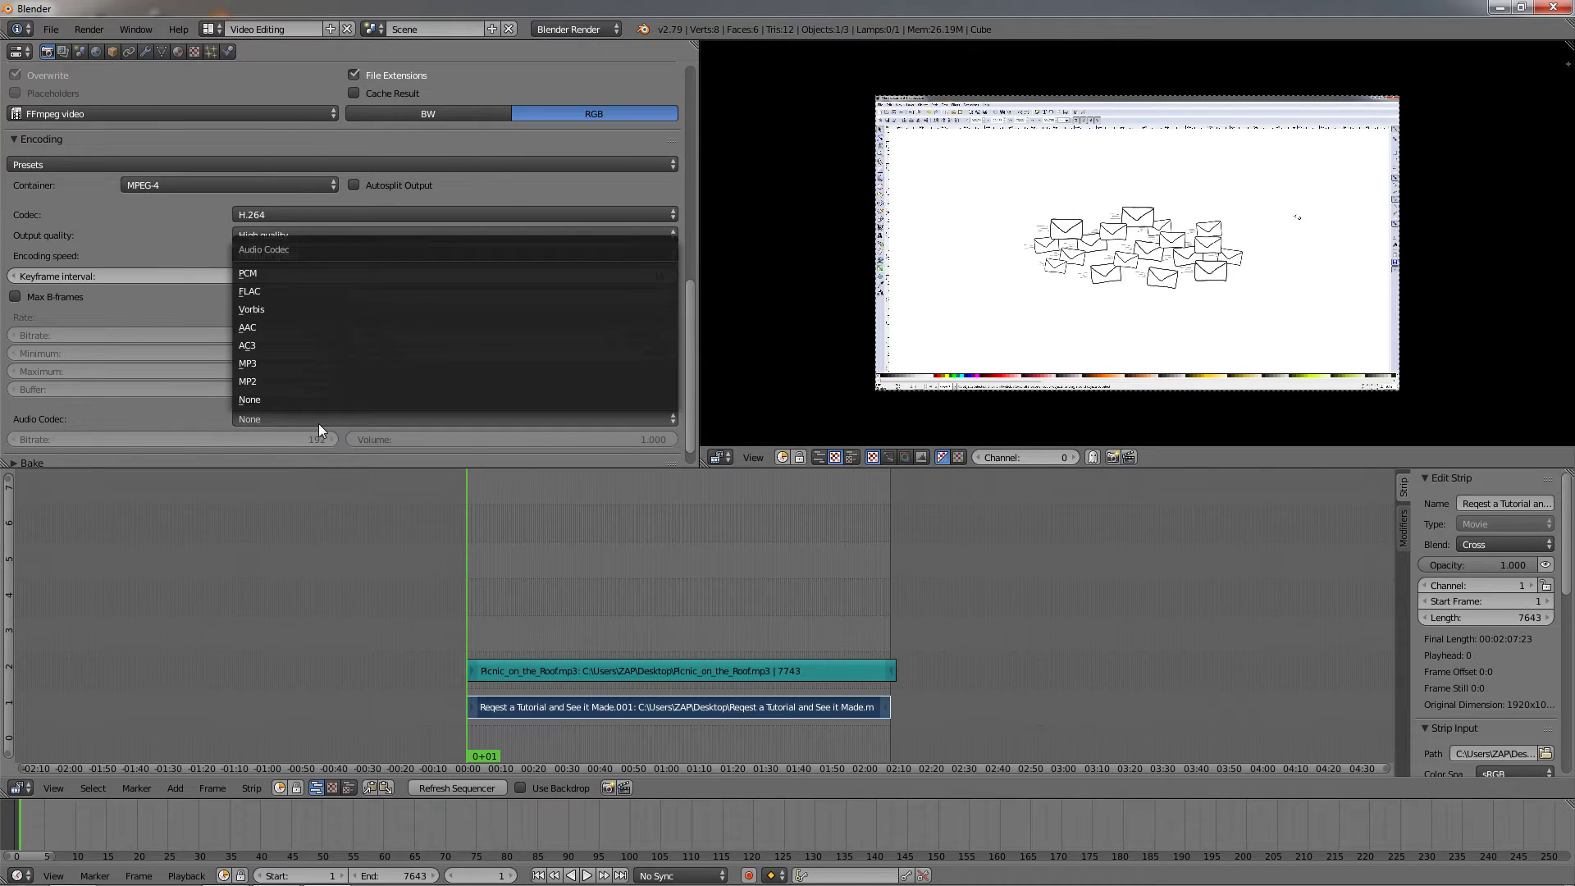
click(289, 364)
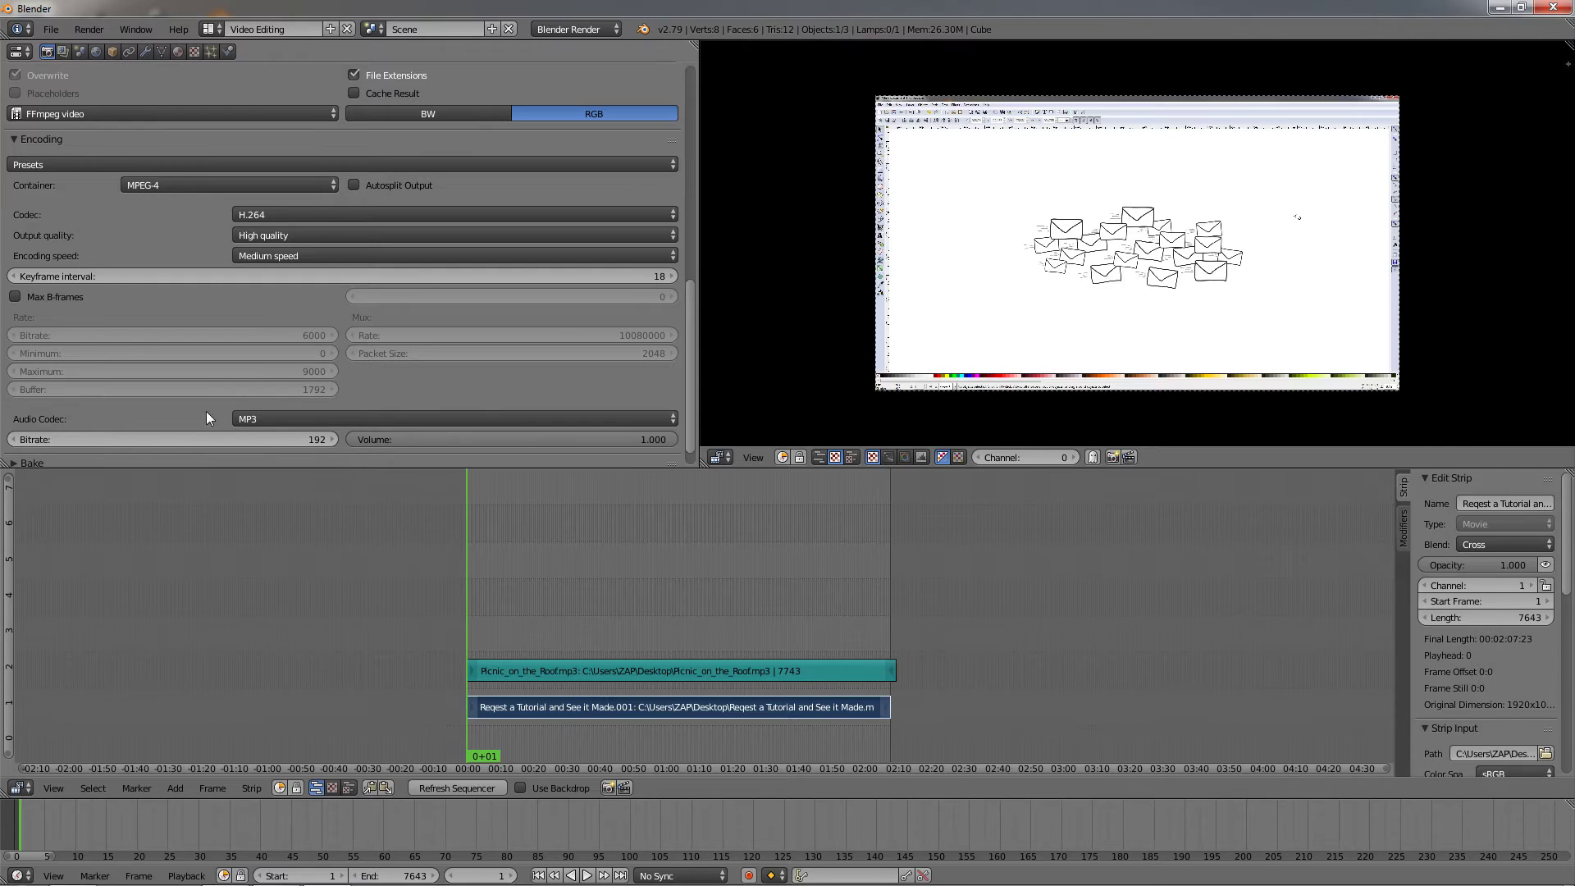
scroll(689, 281, down, 1)
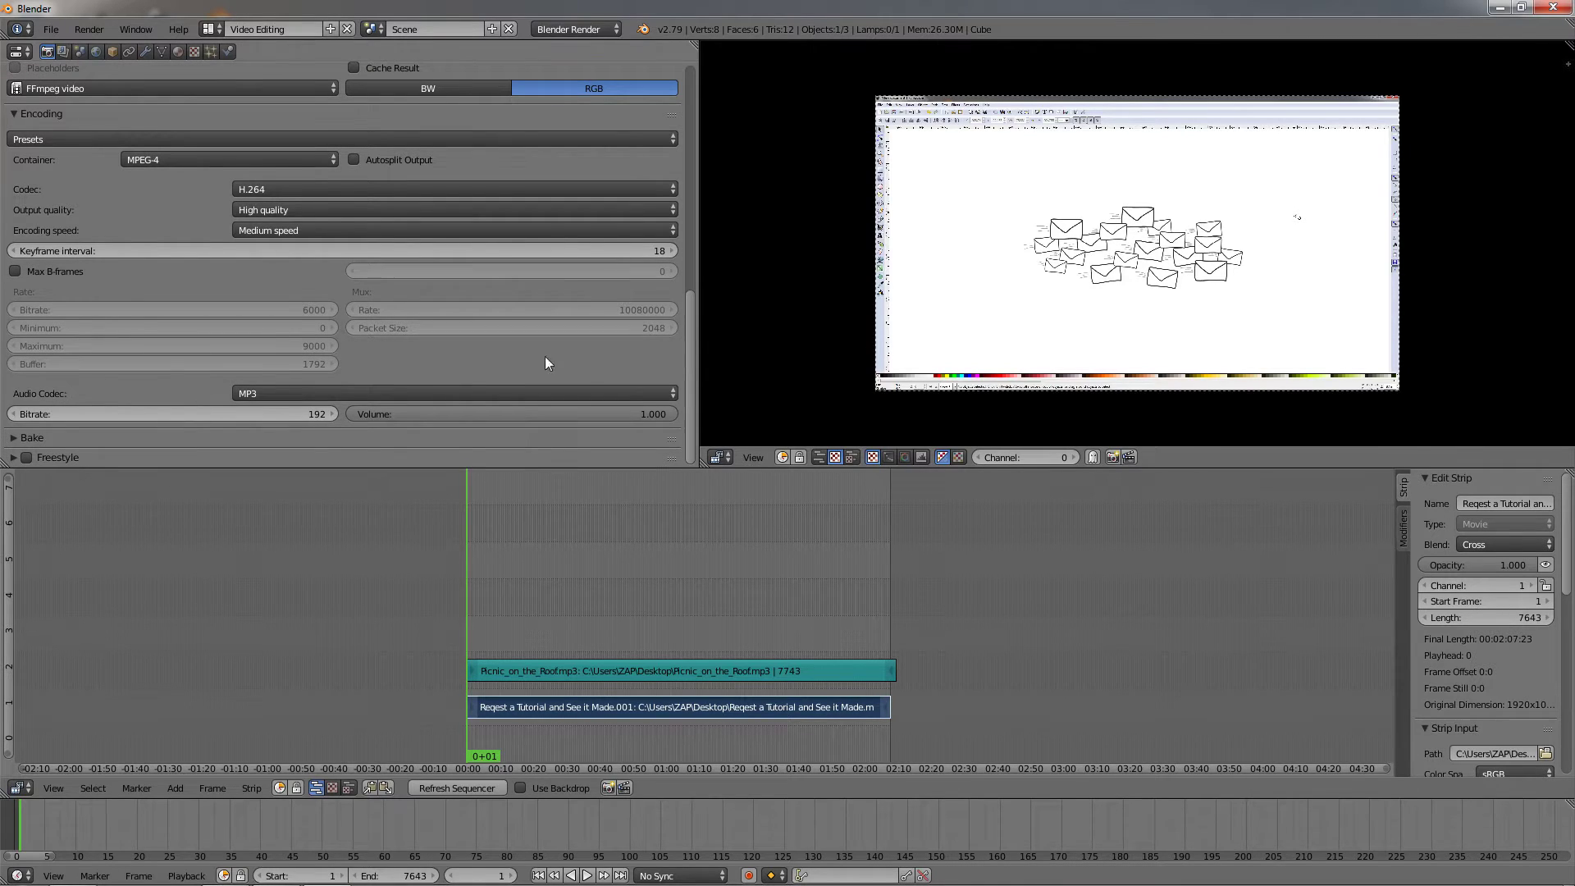
click(304, 391)
click(303, 390)
Step: Start the animation render, cancel it with Esc, and save the project as test.blend
drag(689, 325, 692, 74)
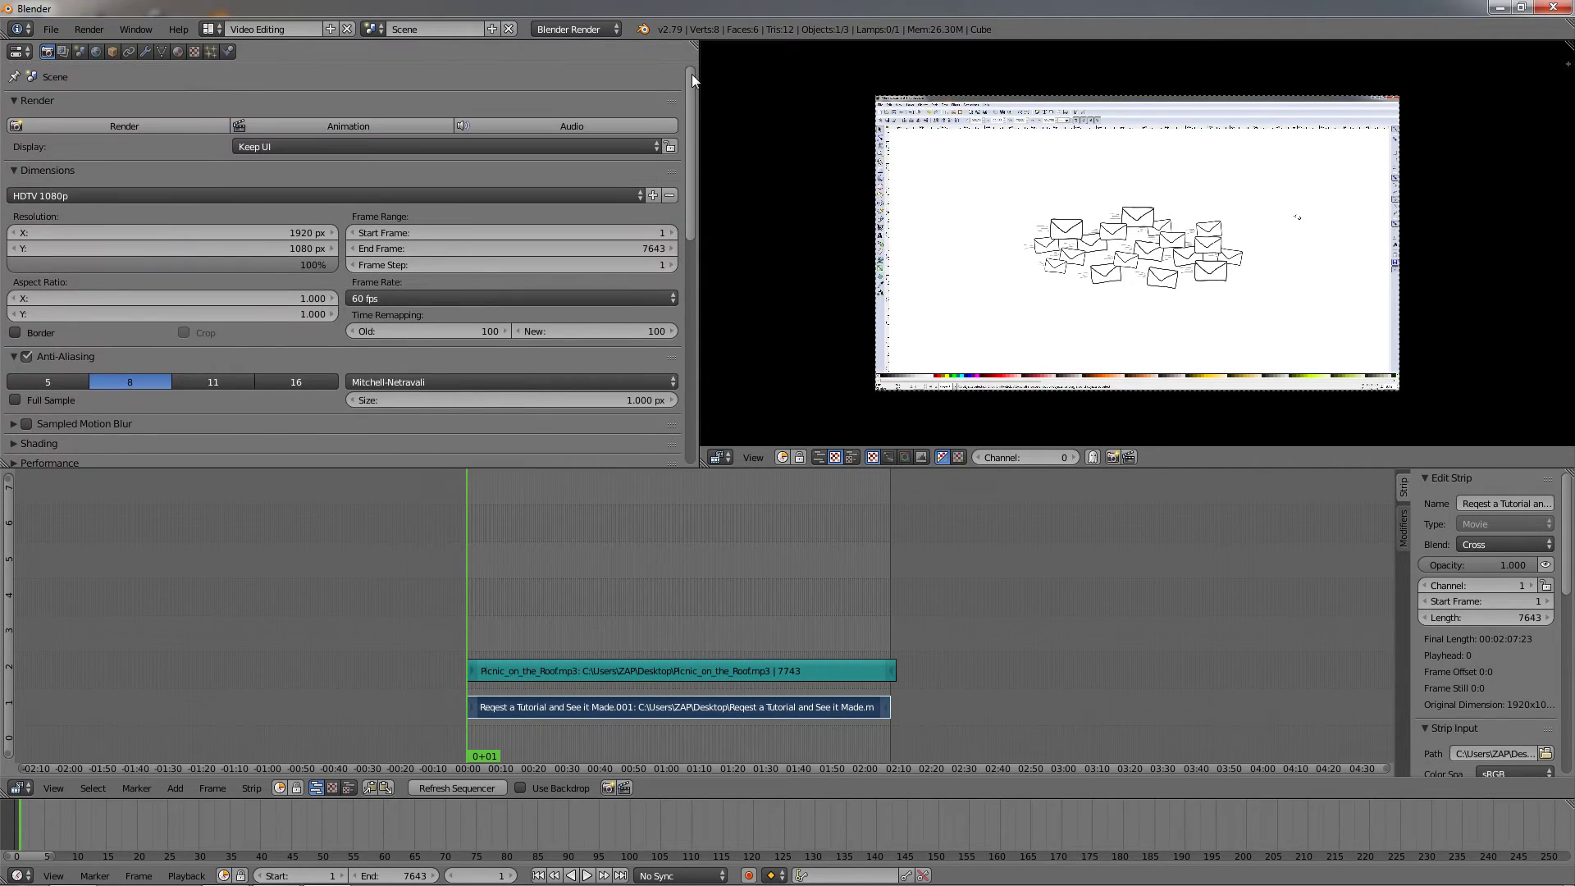
click(361, 125)
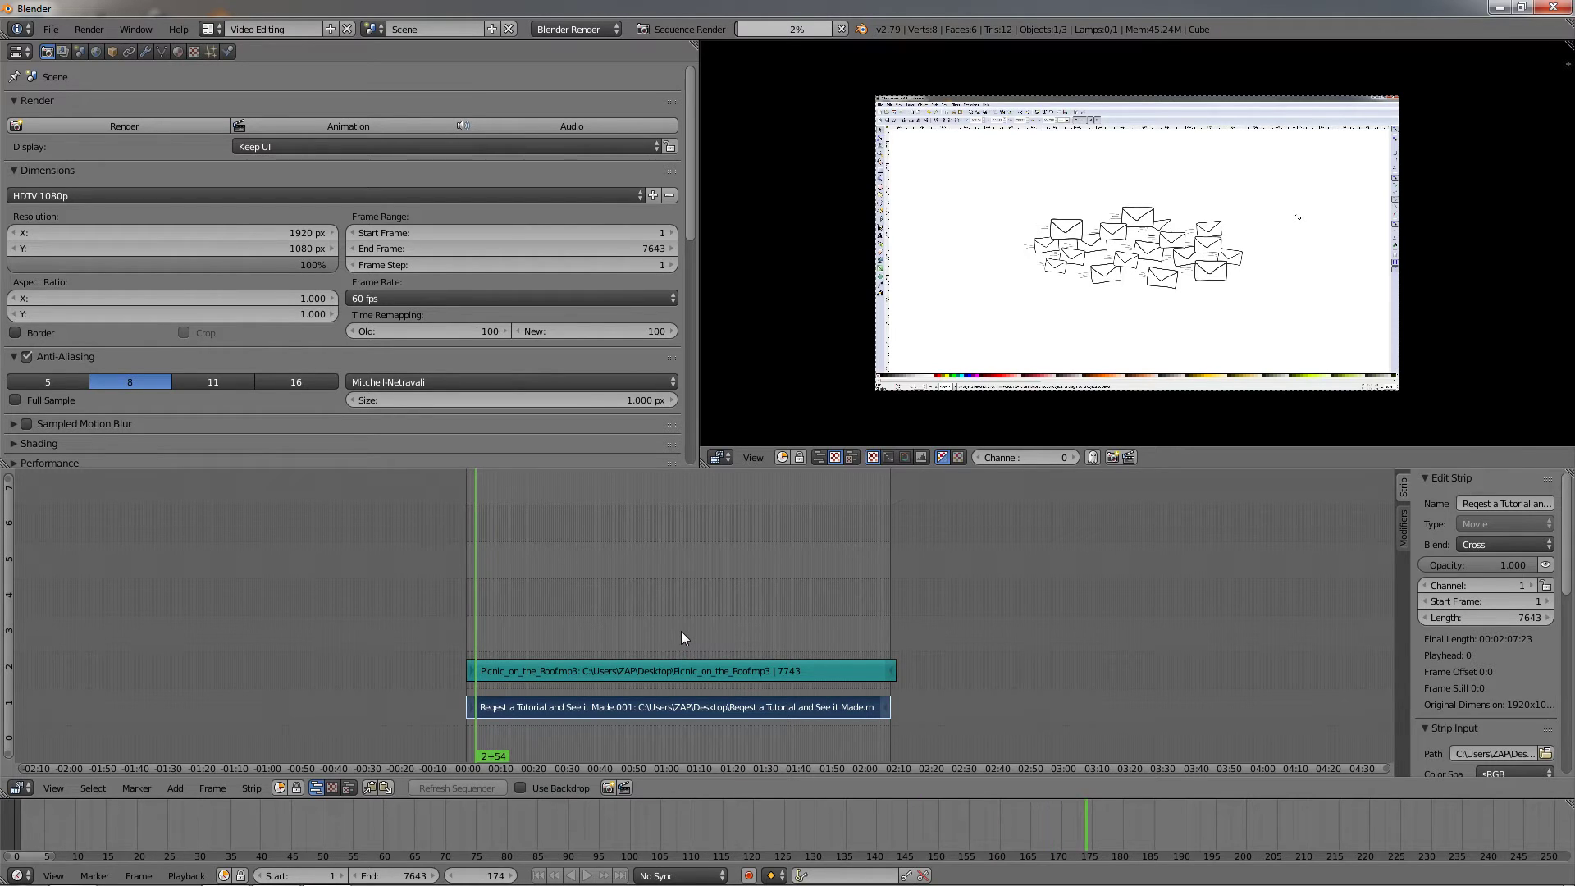
key(Escape)
key(ctrl+s)
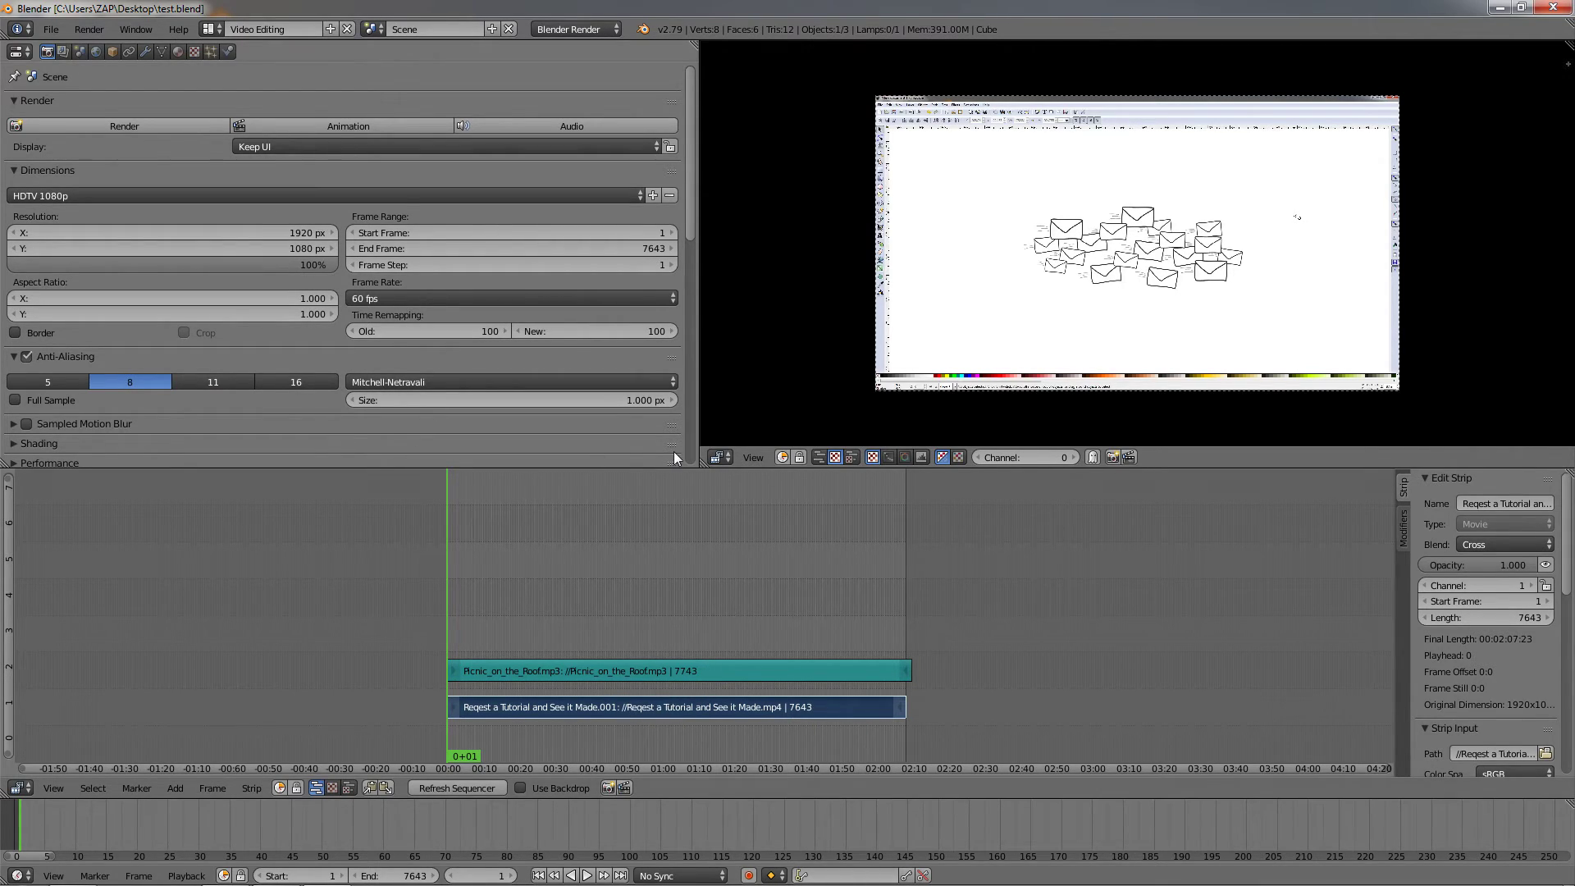
Step: Save a copy of the project as 'test 2.blend' on the Desktop
click(51, 30)
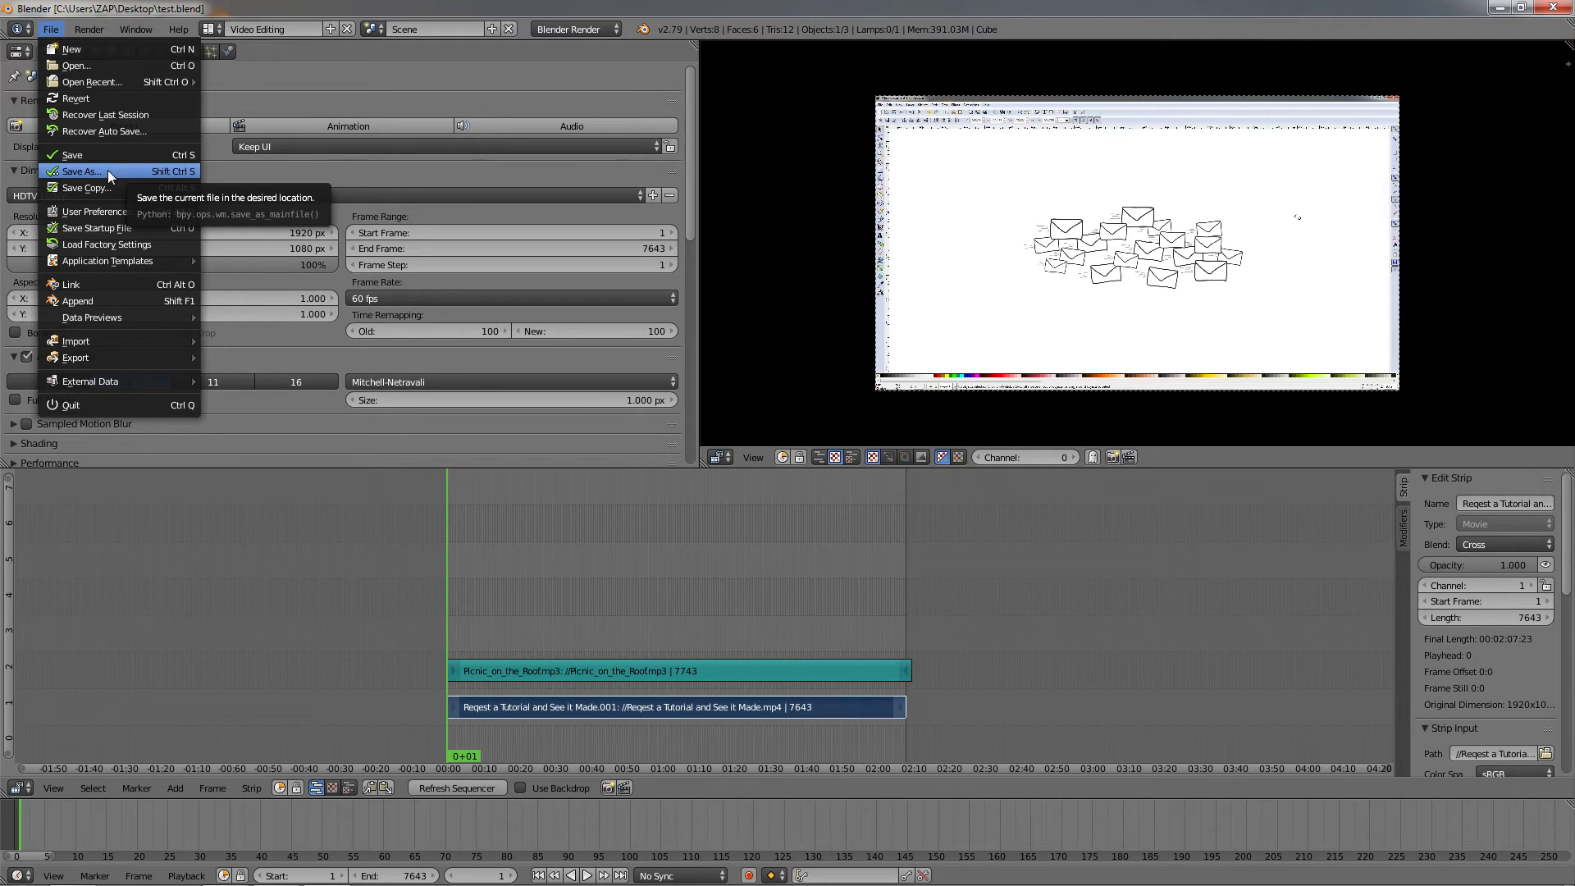
click(50, 29)
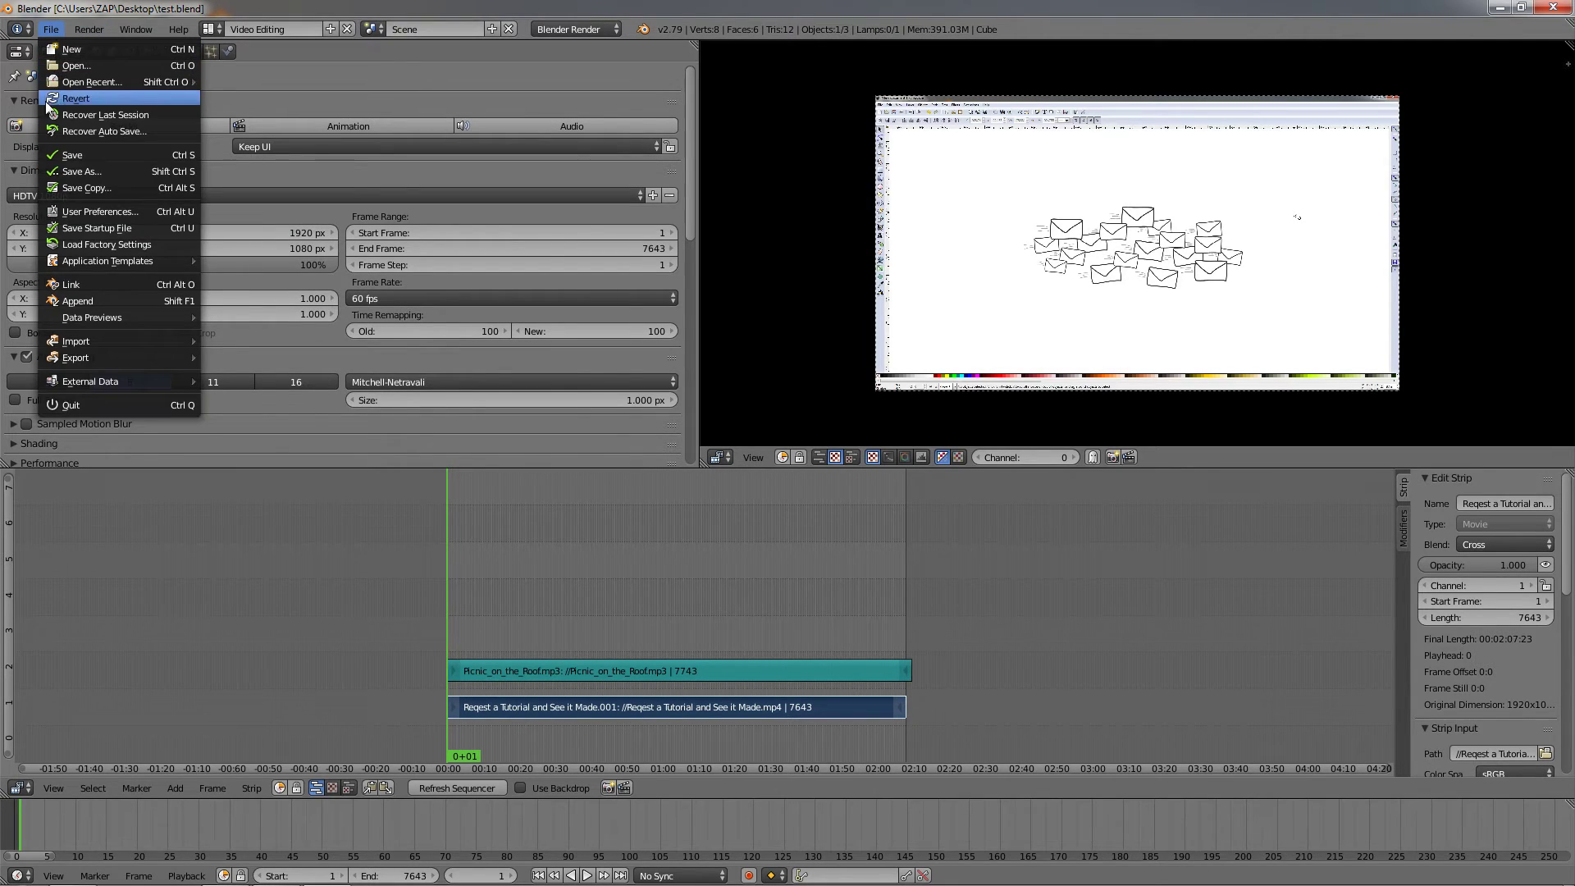
click(116, 169)
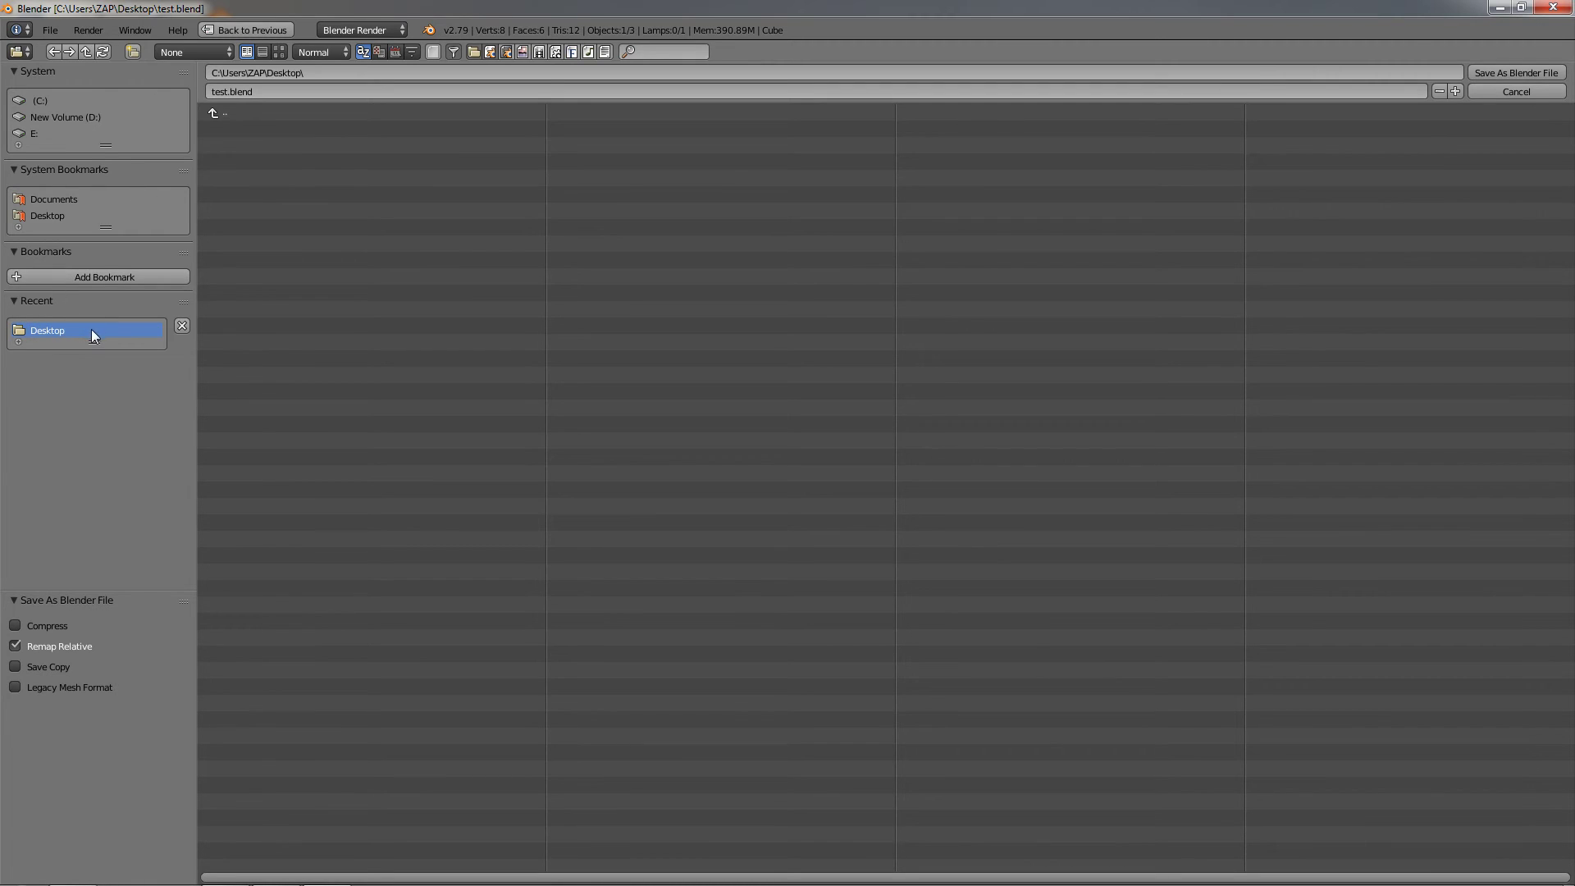
double_click(227, 89)
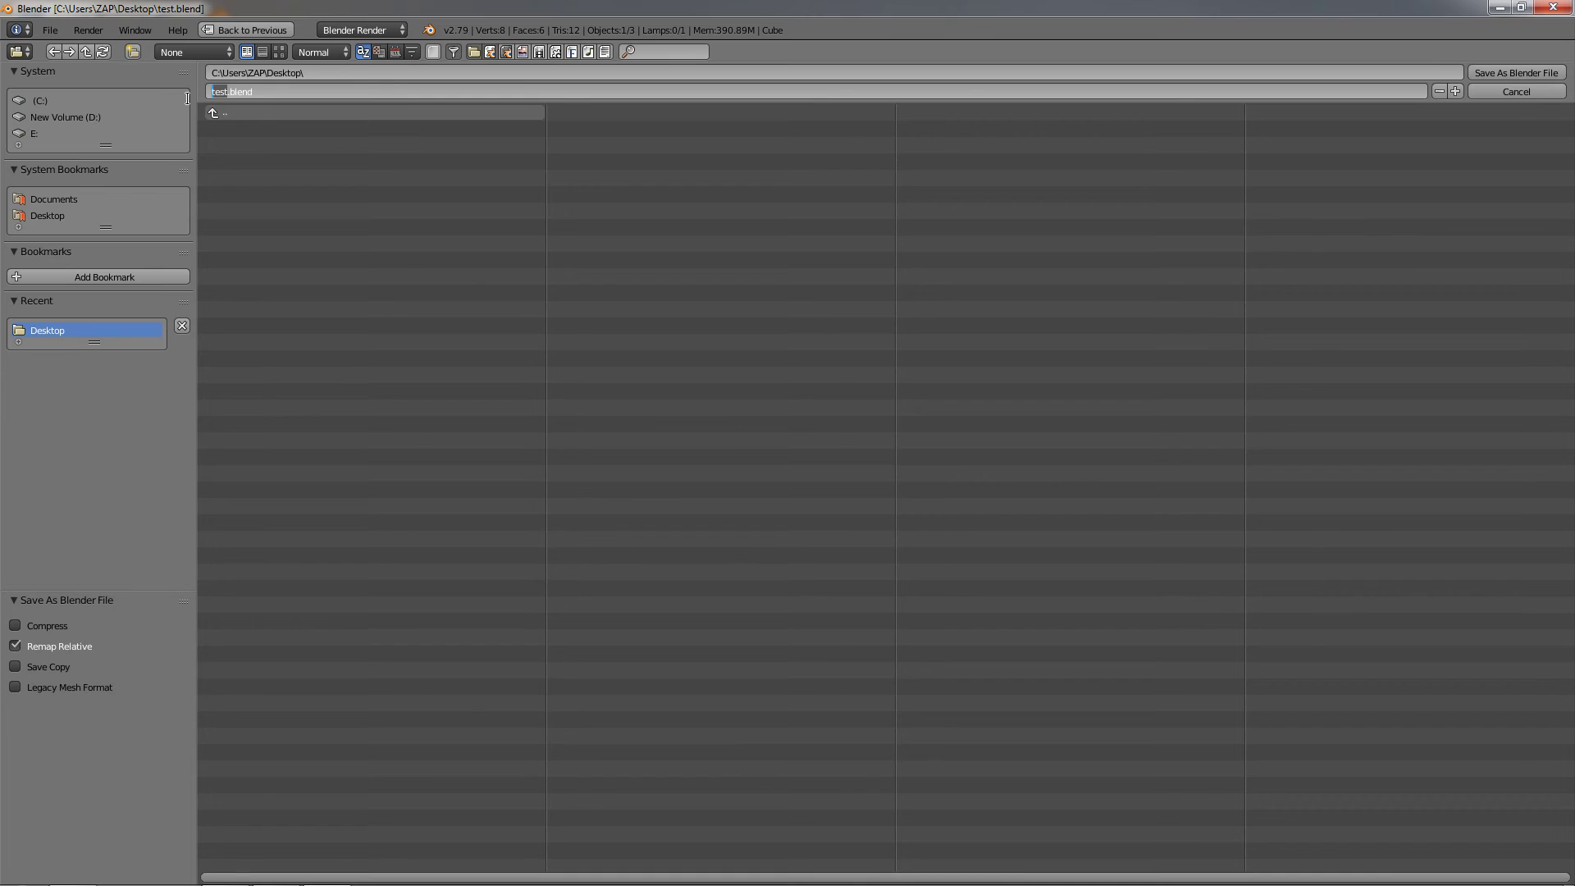
text(test 2)
key(Return)
click(1511, 72)
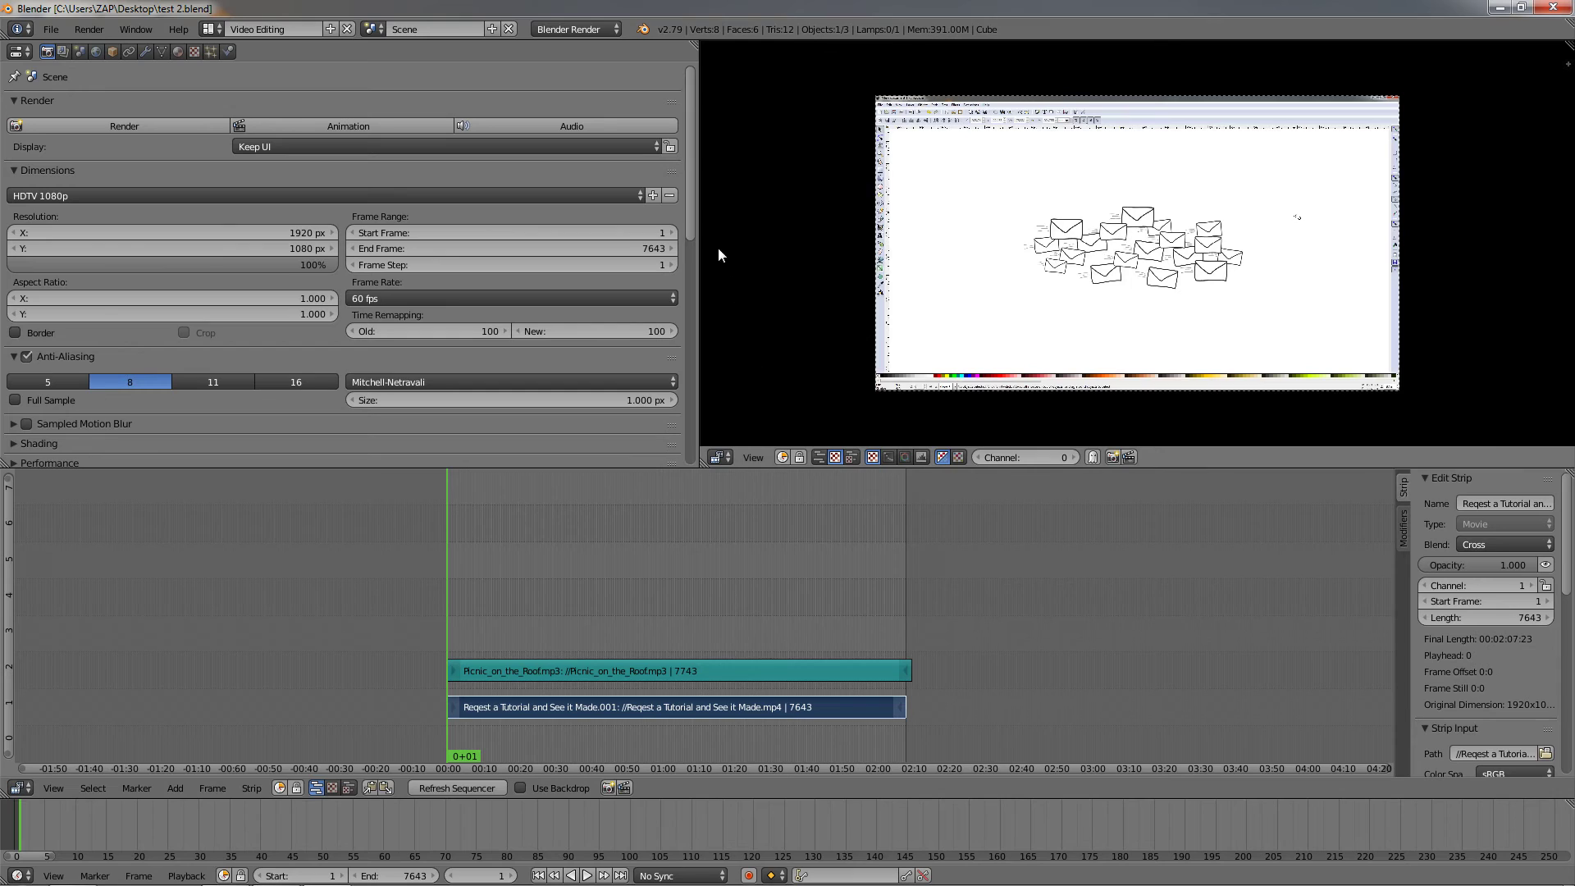
drag(689, 200, 699, 423)
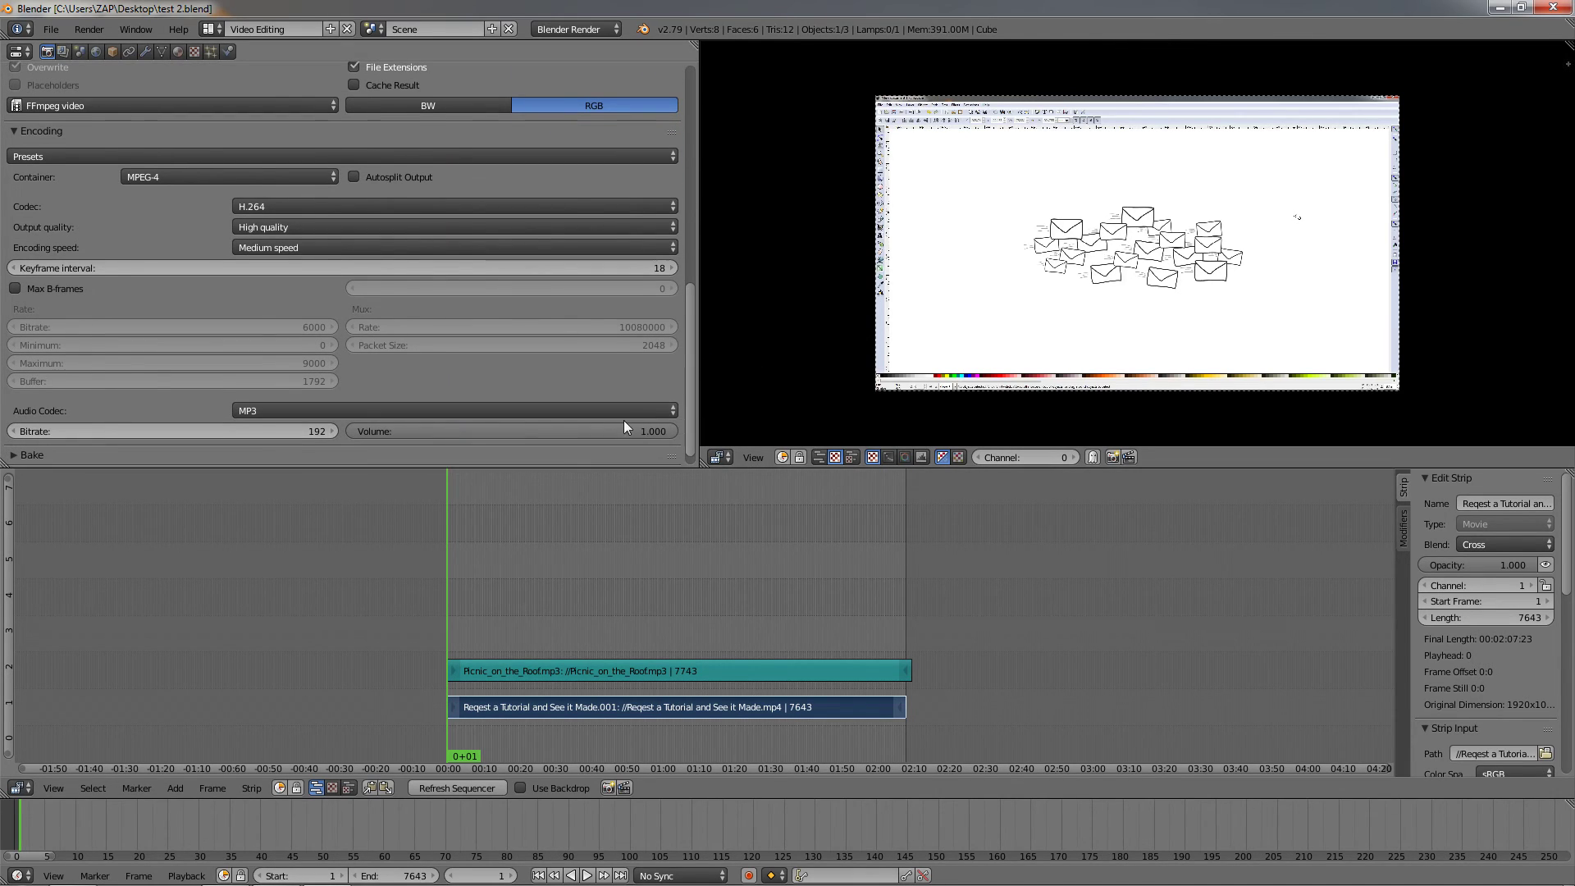
click(265, 228)
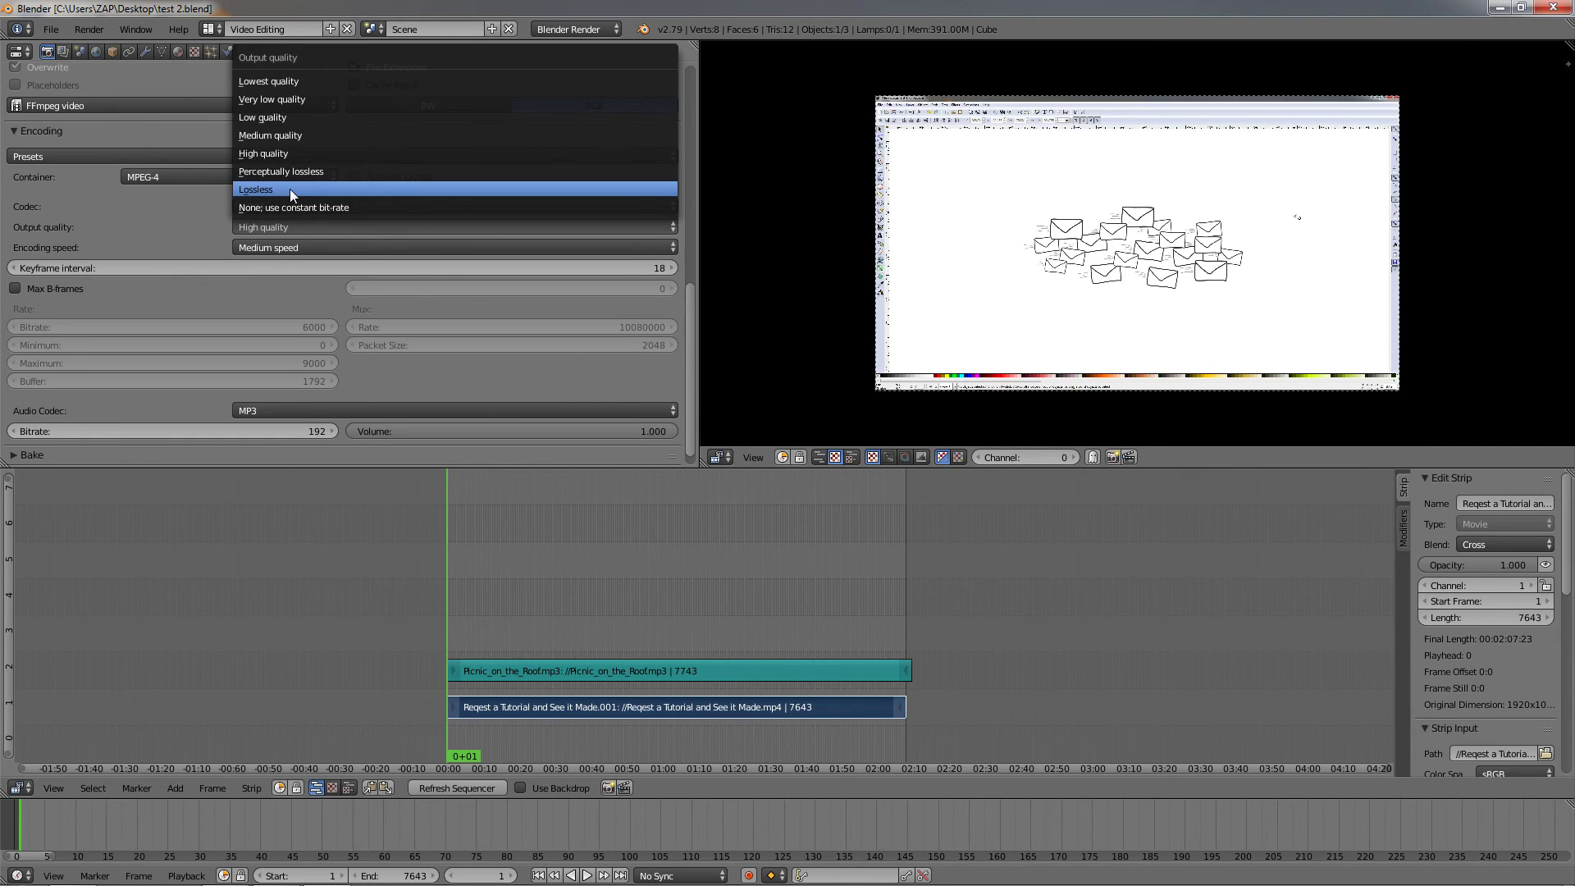
click(269, 240)
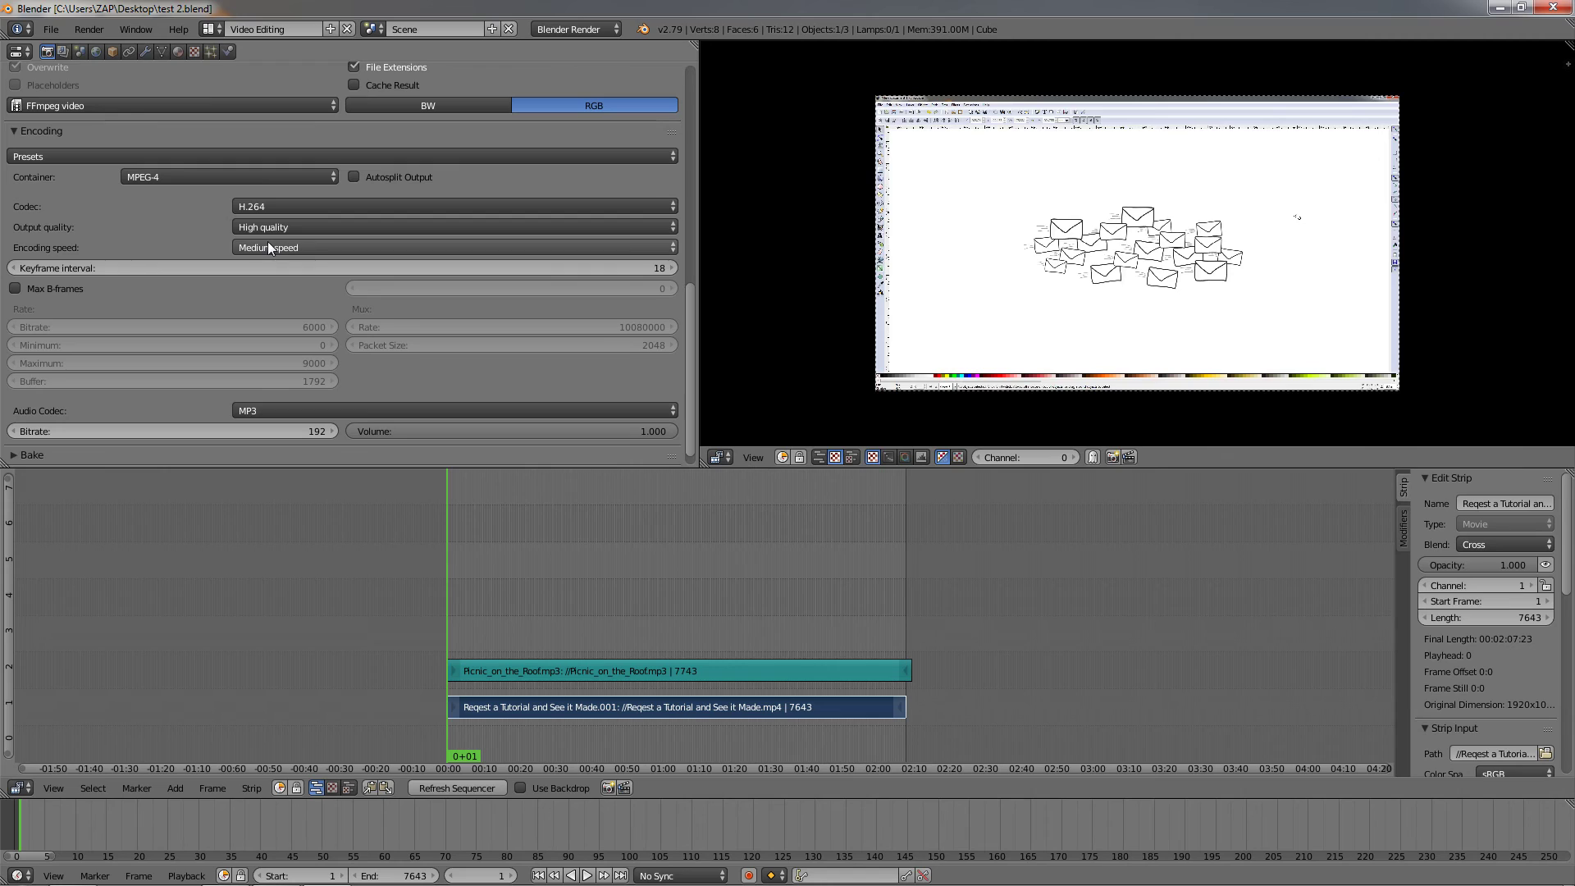
click(249, 246)
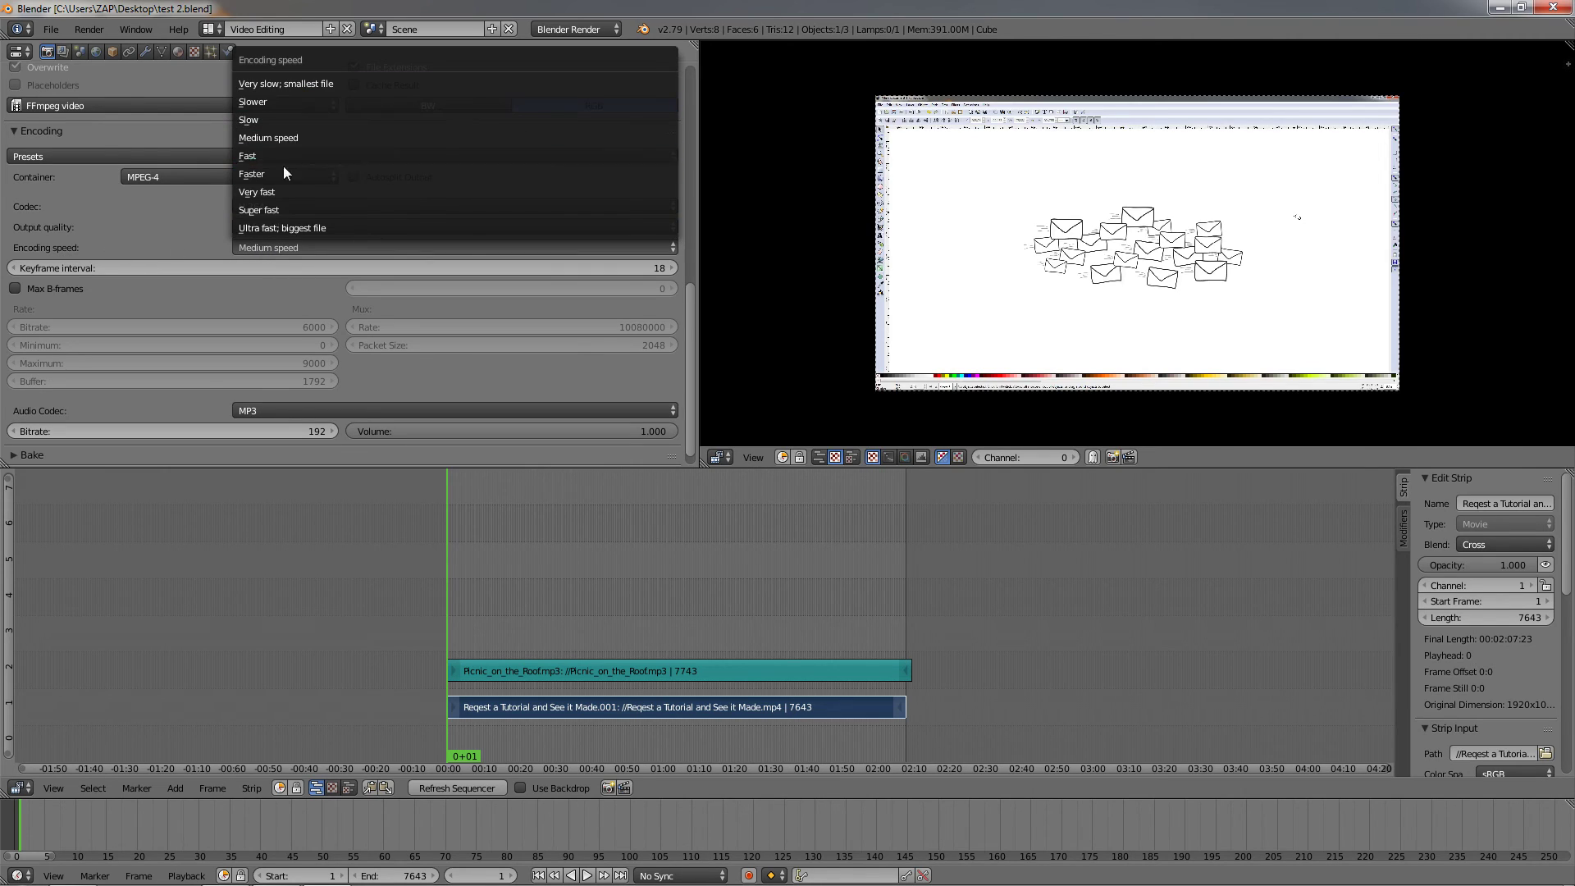
click(209, 249)
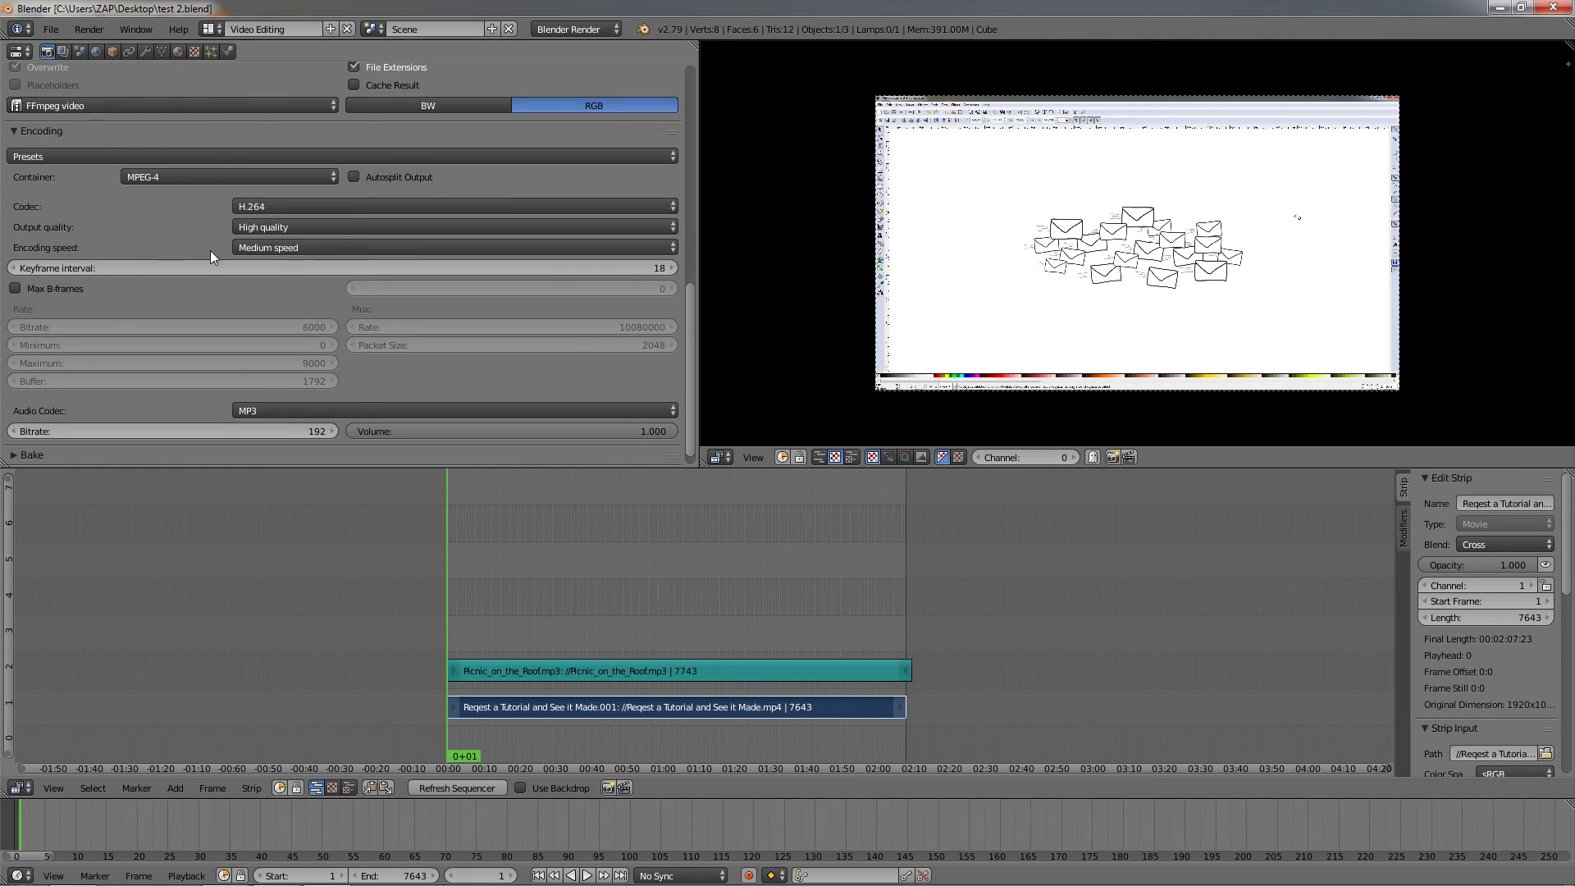
click(244, 412)
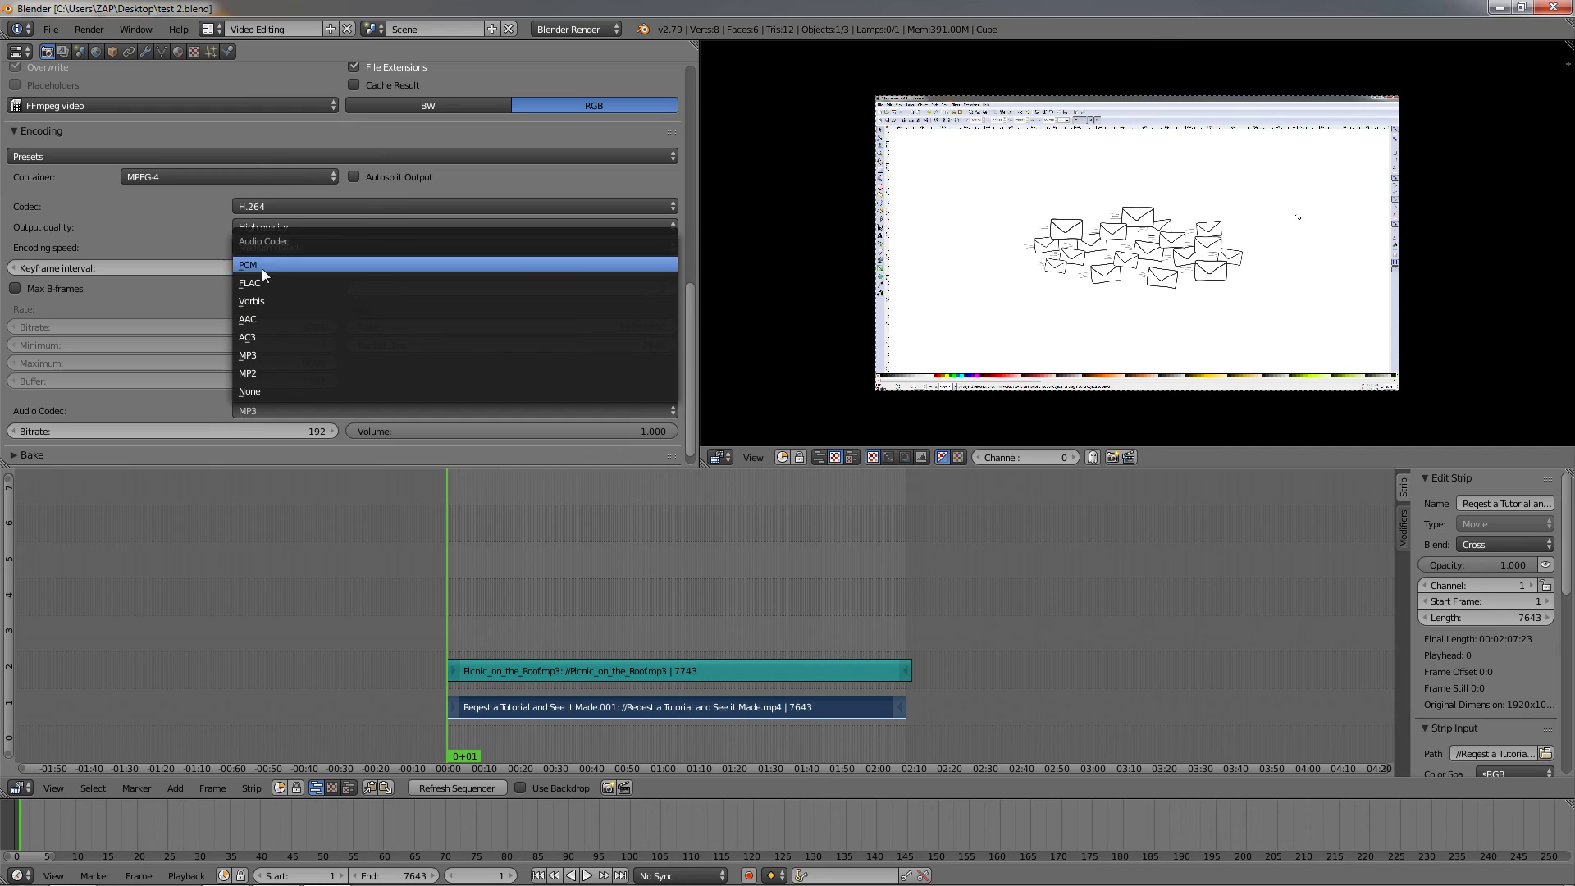
click(169, 225)
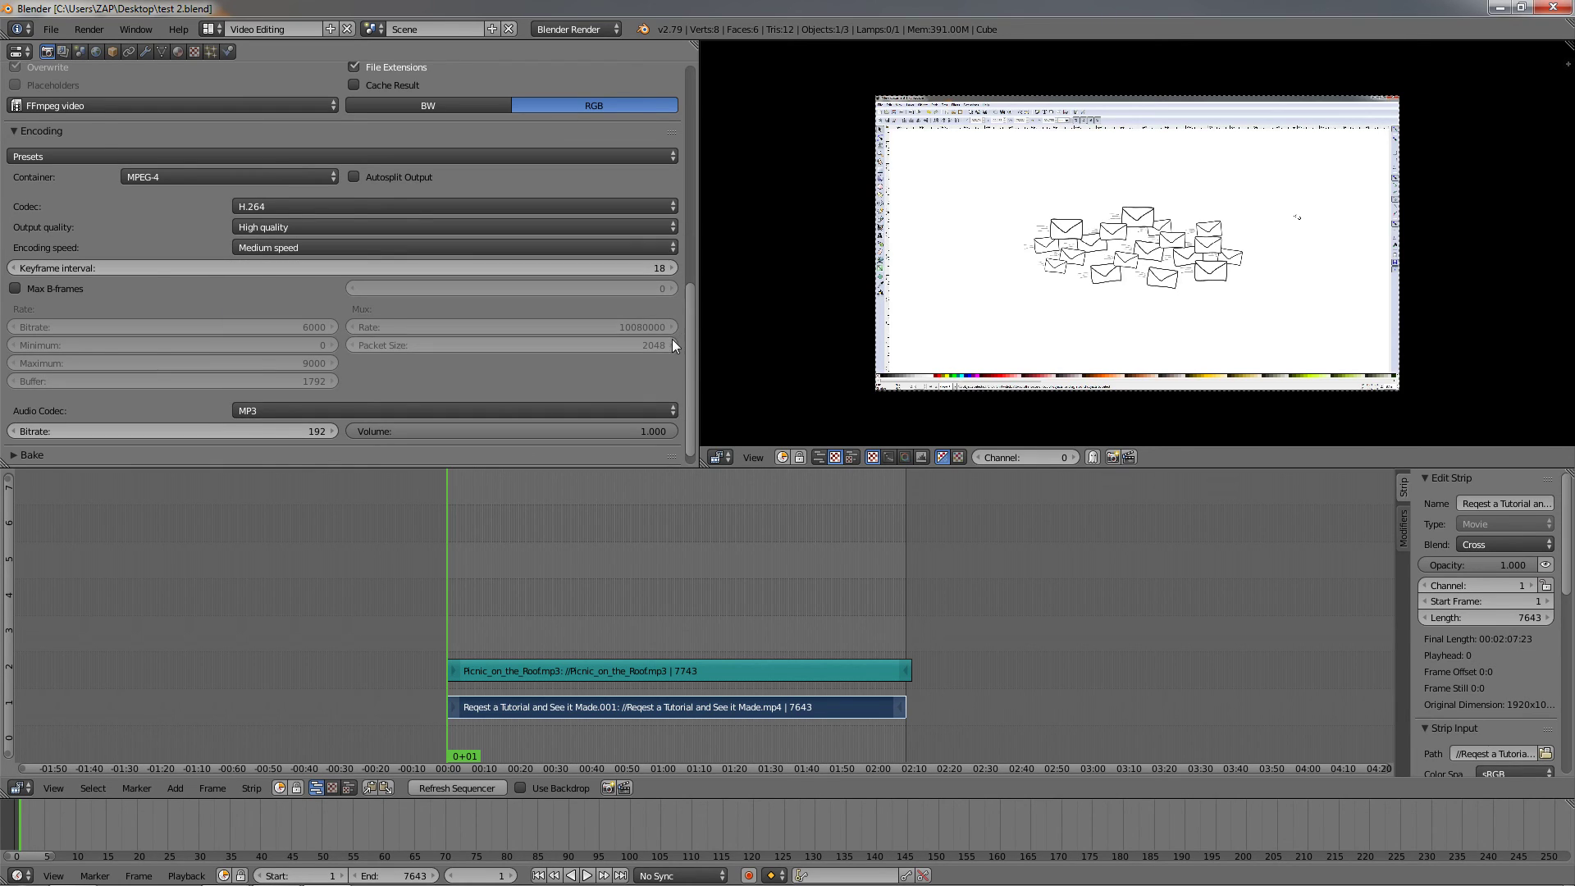
drag(694, 341, 390, 106)
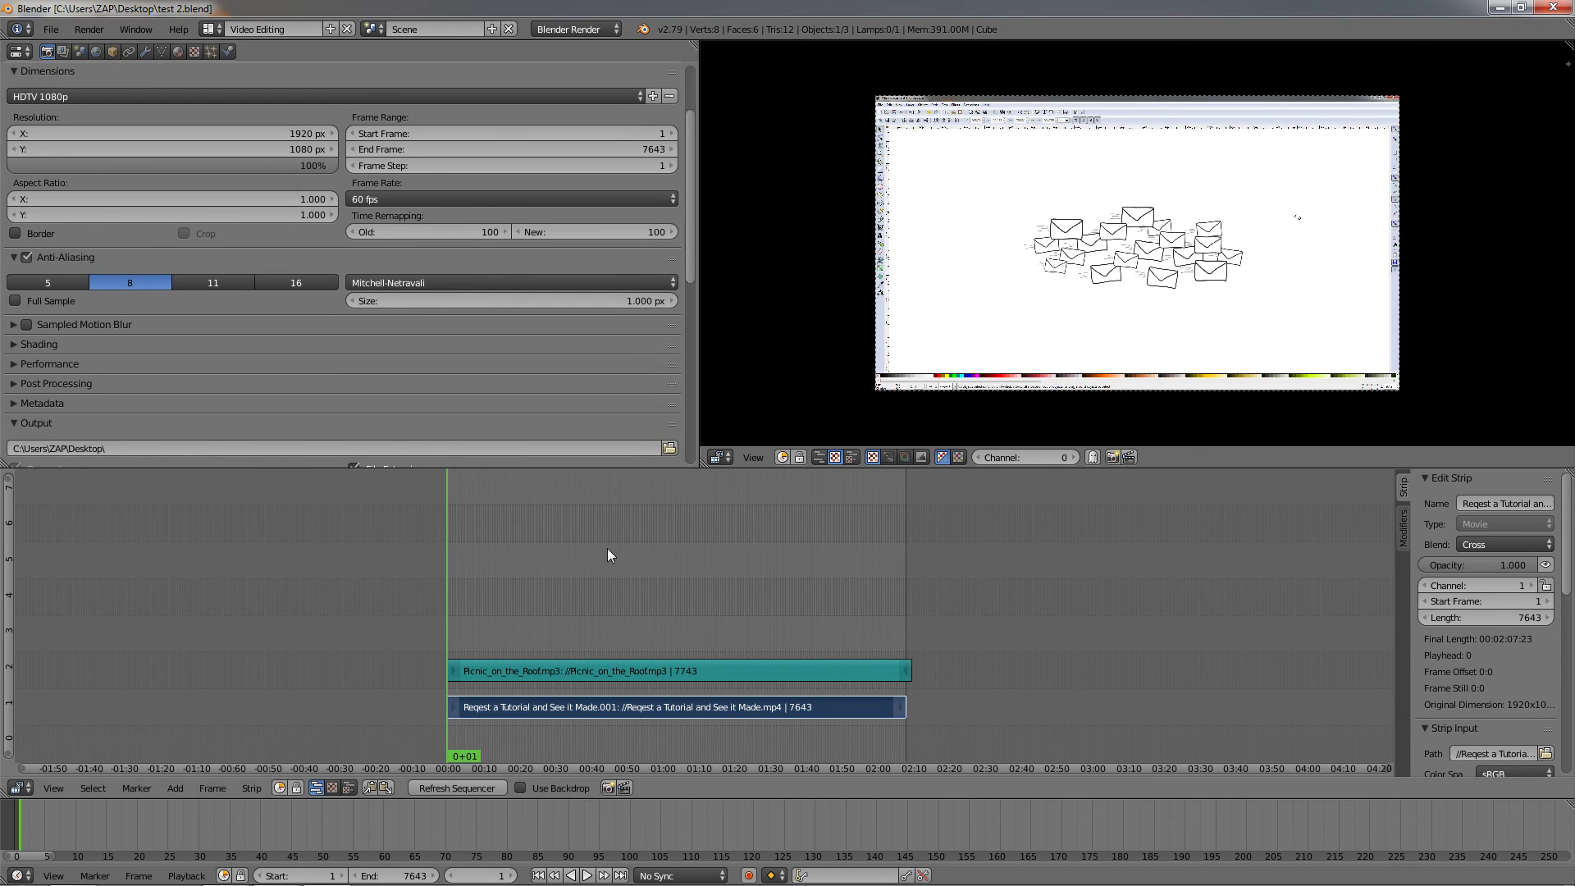